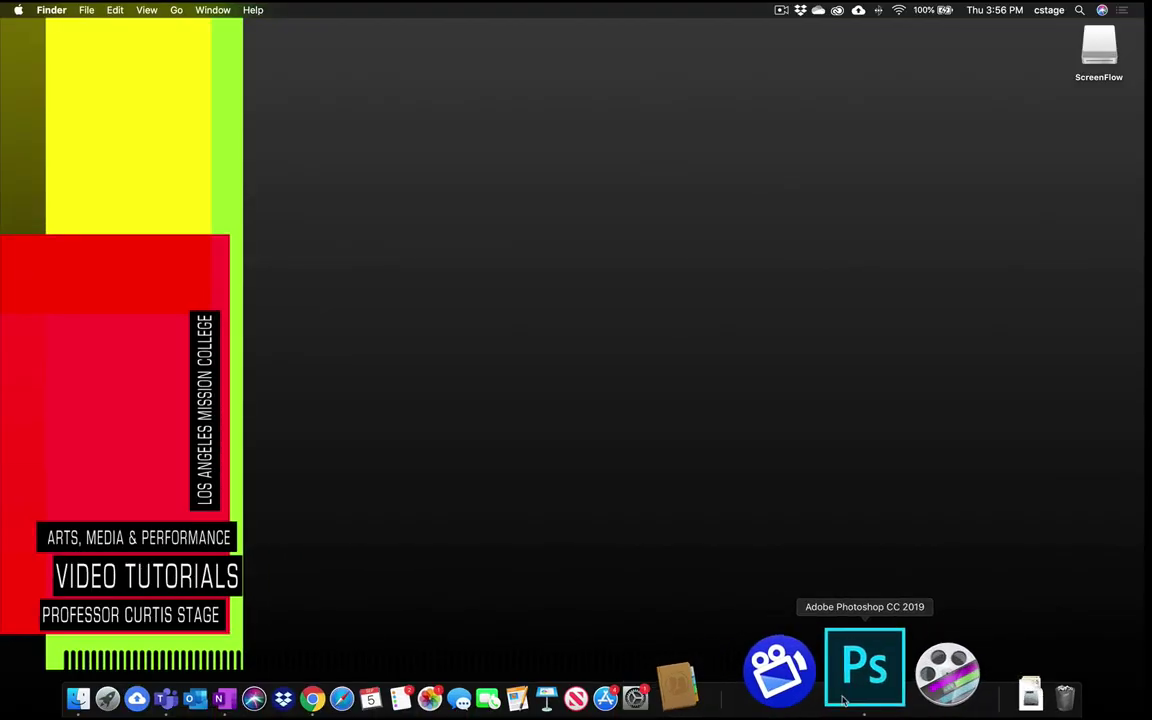
Launch Photoshop from the Dock and move its Home window to the top of the screen
click(842, 645)
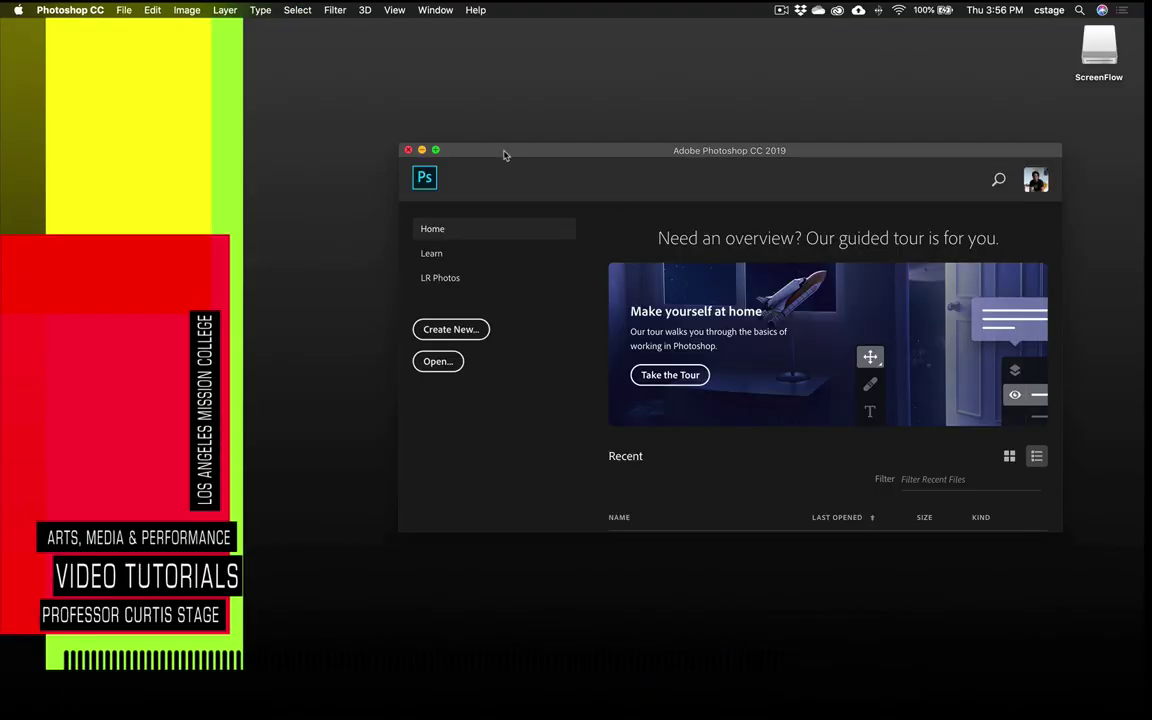
drag(504, 150, 378, 42)
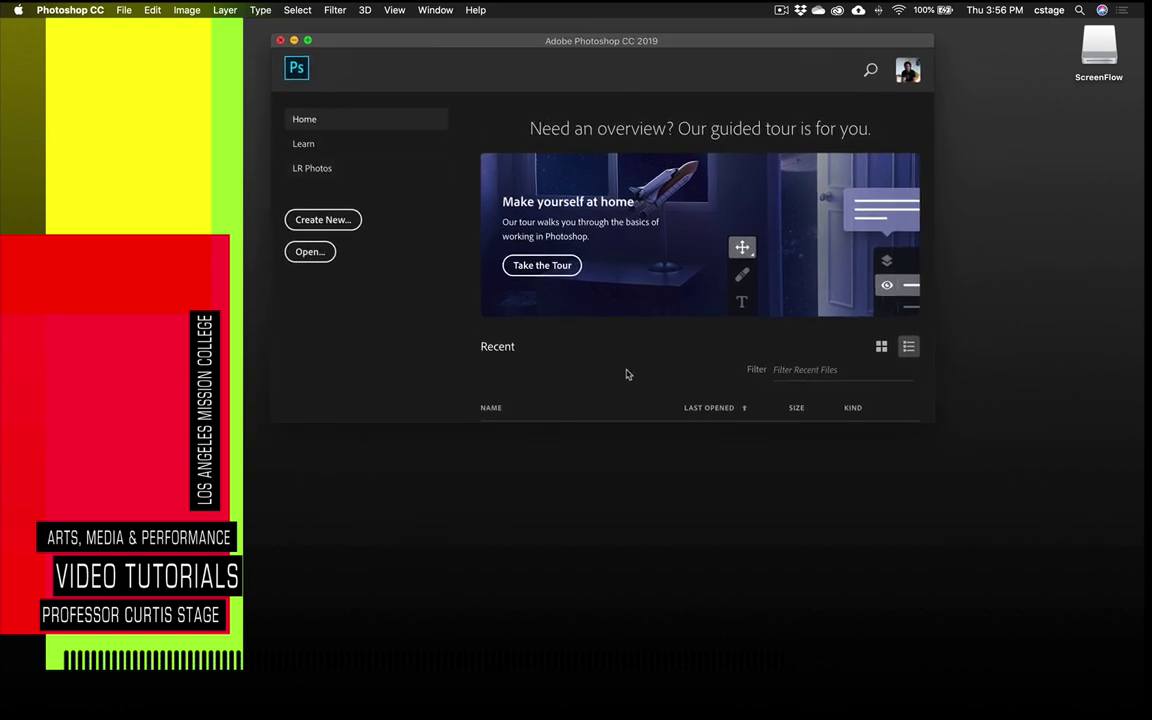
scroll(716, 400, down, 3)
scroll(716, 400, up, 3)
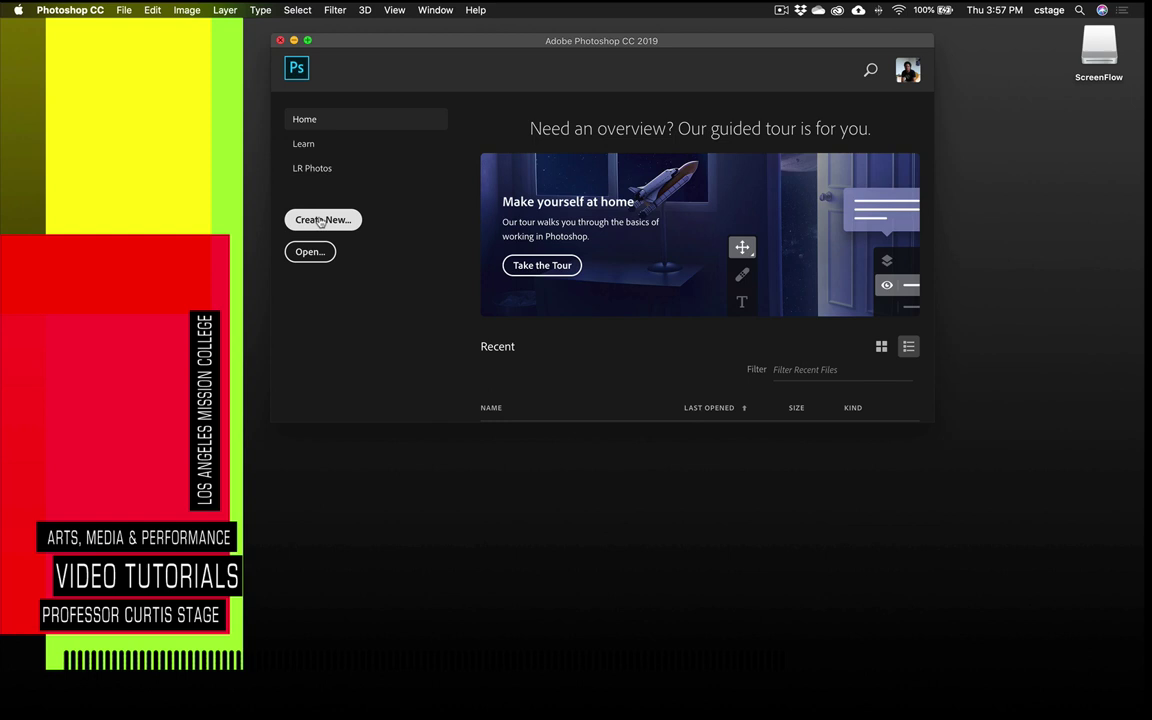
Create a new 10 × 8 inch artboard document at 200 ppi, measured in inches
click(320, 222)
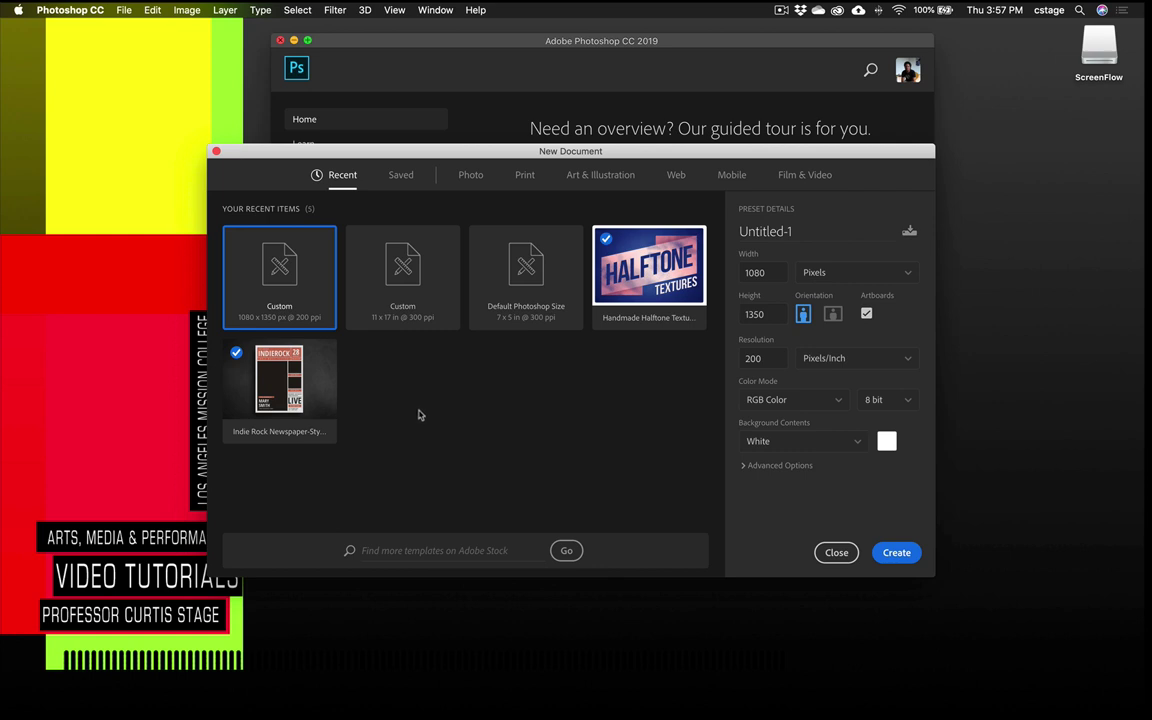
click(823, 275)
click(818, 318)
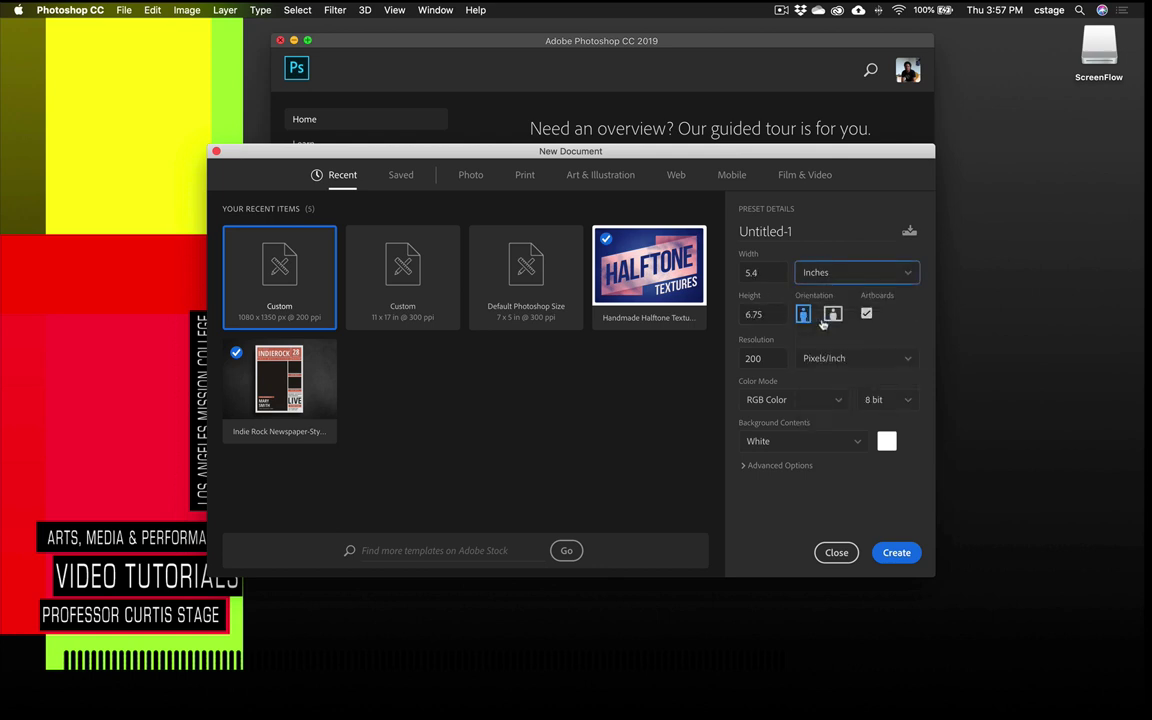
double_click(762, 271)
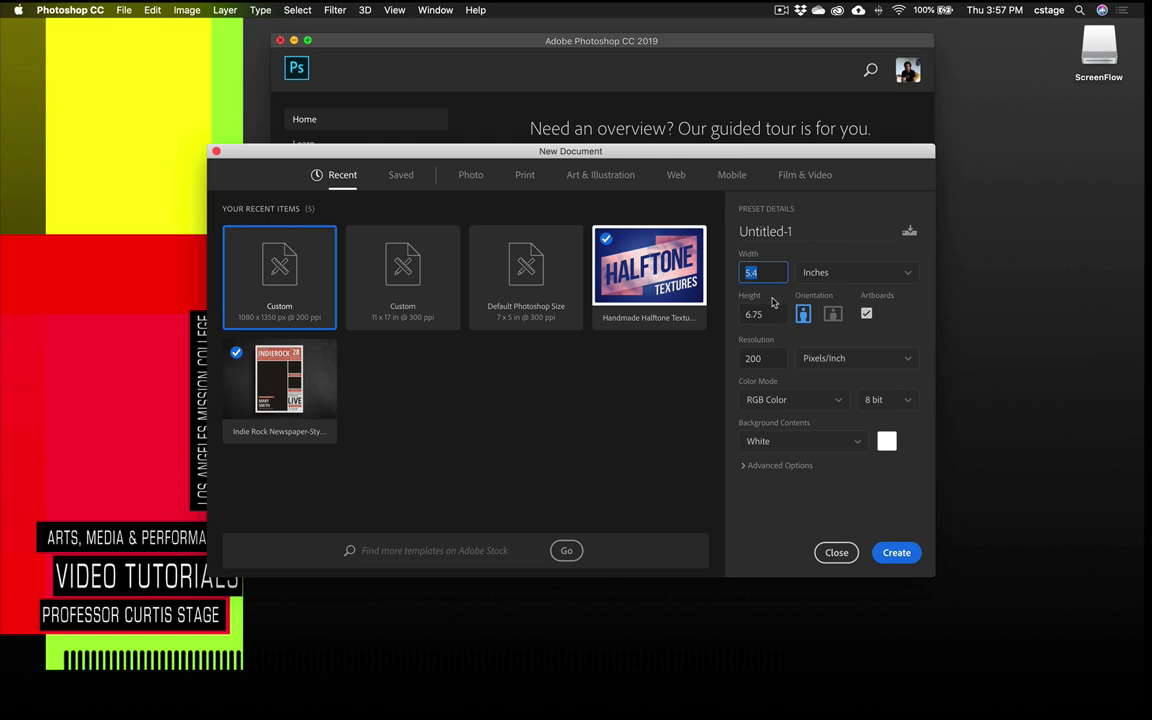
text(10)
key(Tab)
text(8)
double_click(747, 276)
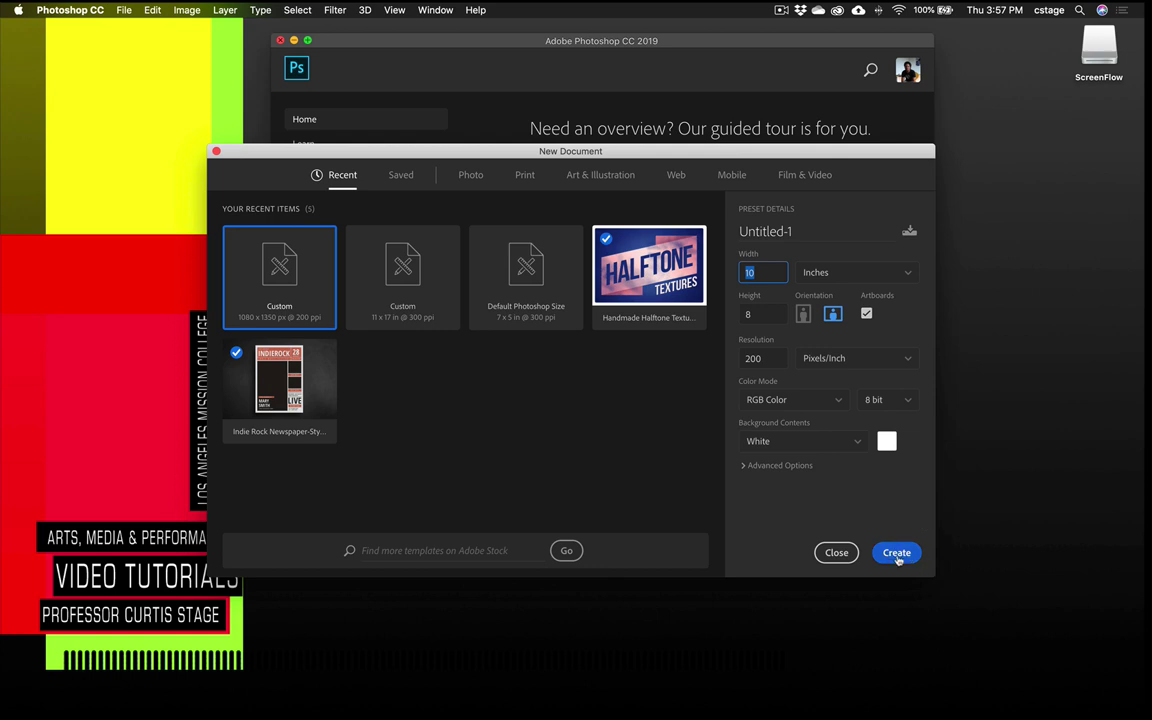
key(Return)
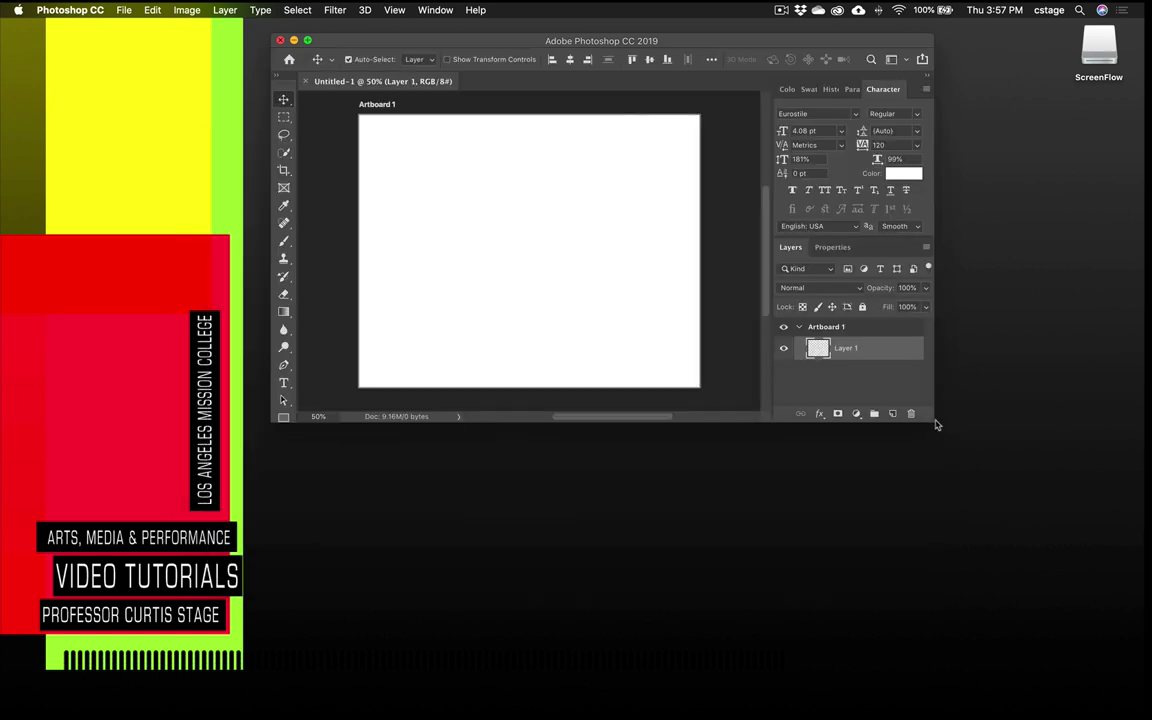
Enlarge the Photoshop window from its bottom-right corner and bring Photoshop back to the front
drag(936, 421, 1023, 537)
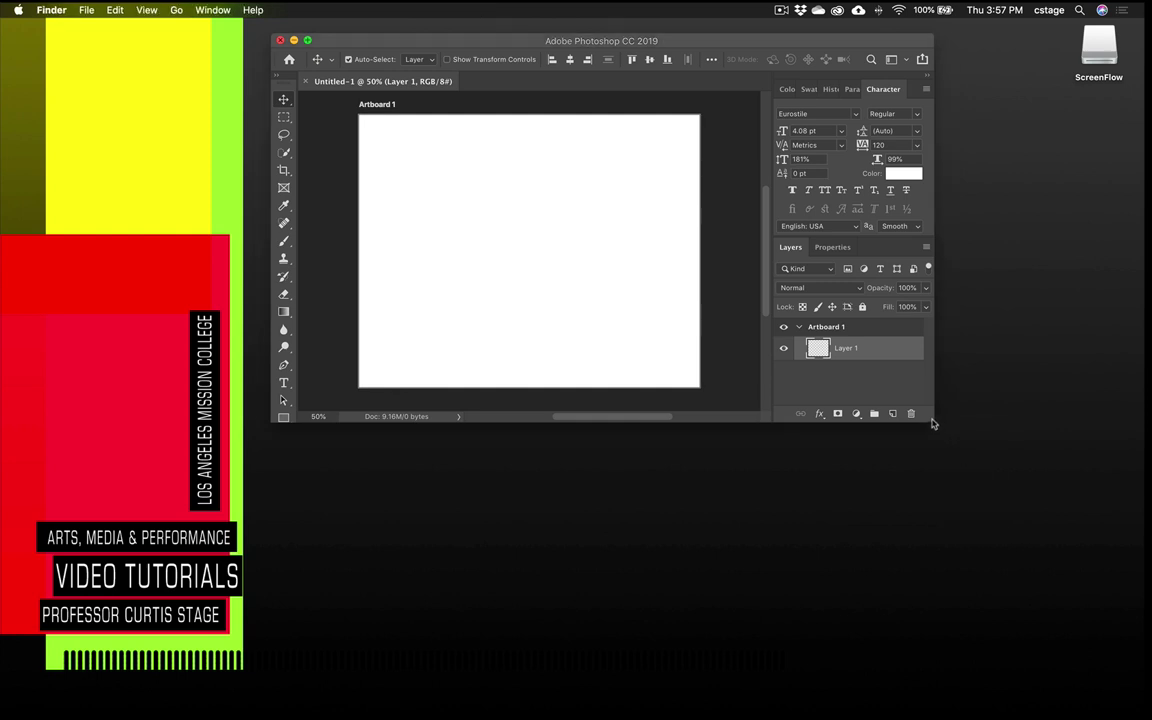
drag(932, 421, 1073, 635)
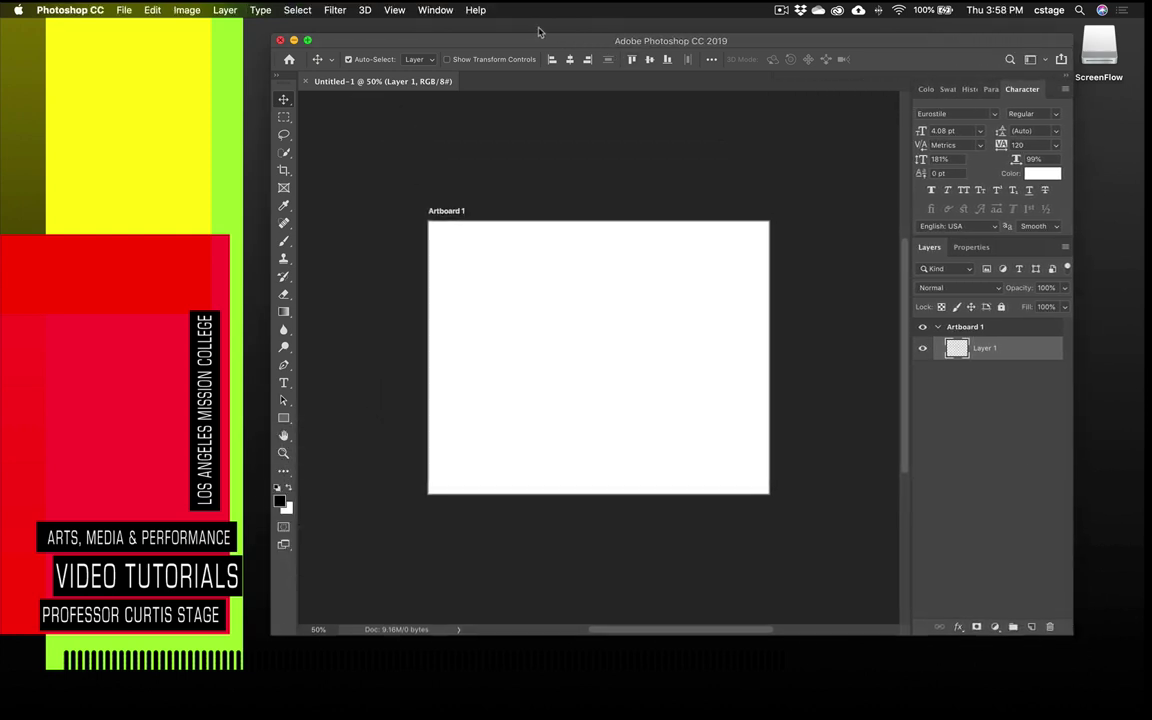
click(391, 29)
click(342, 40)
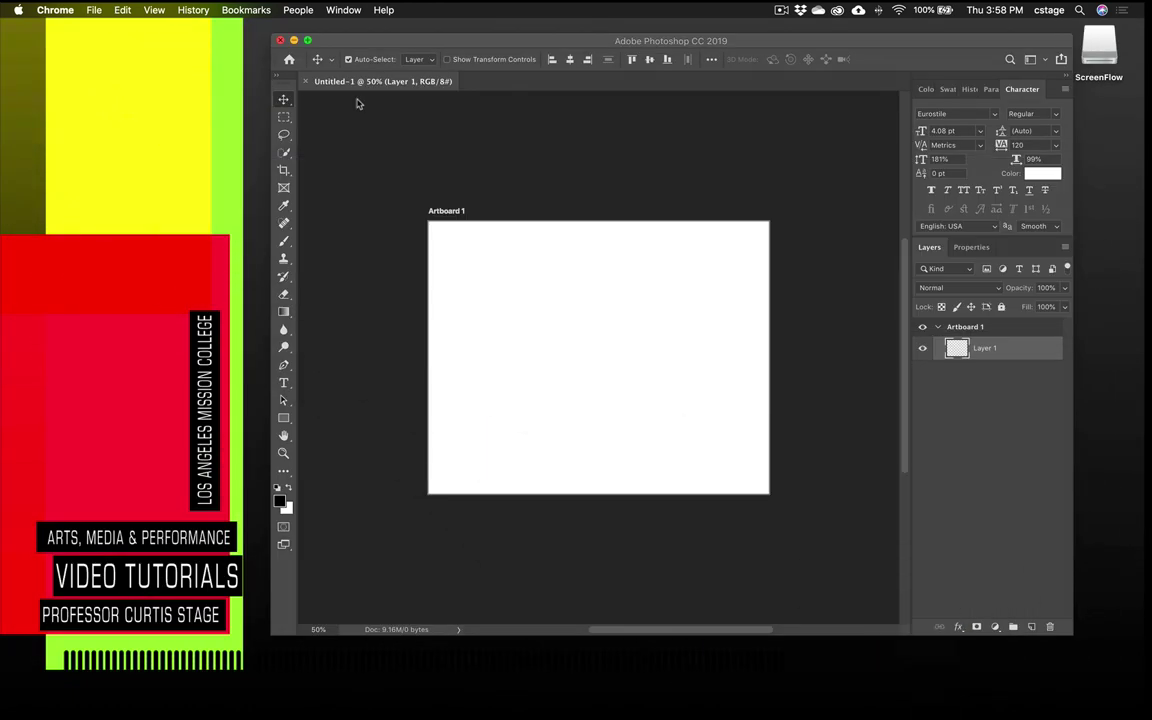
click(388, 40)
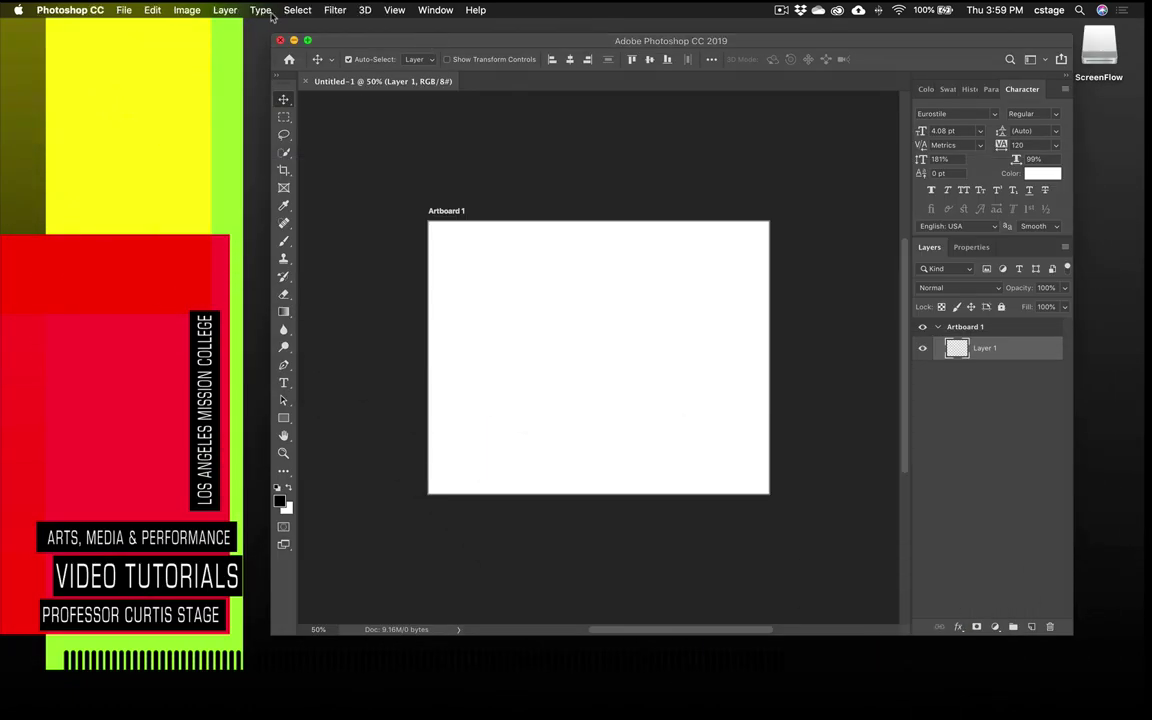
click(187, 10)
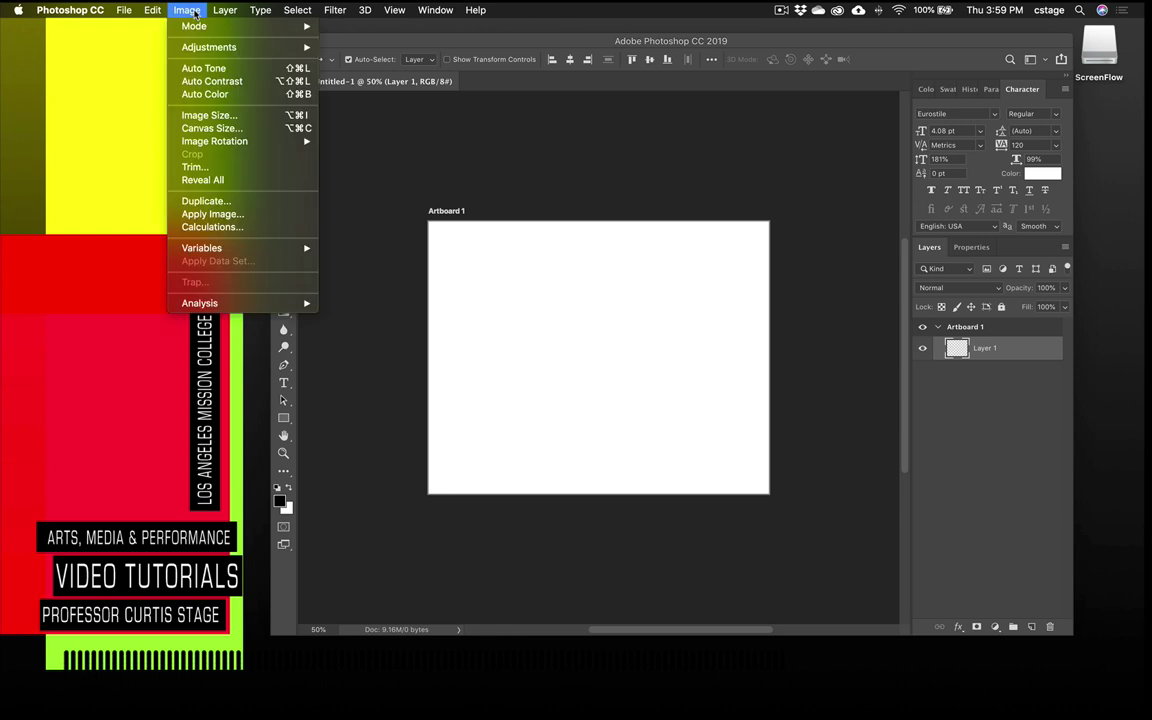
click(209, 115)
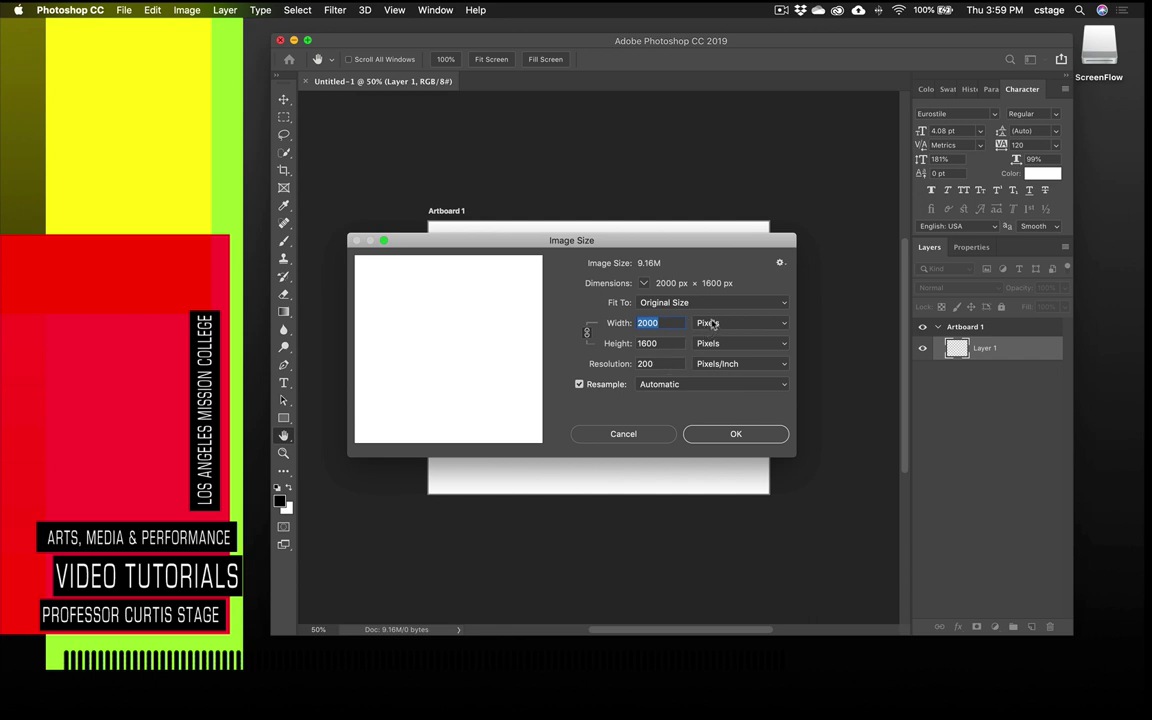
click(708, 322)
click(673, 342)
click(711, 324)
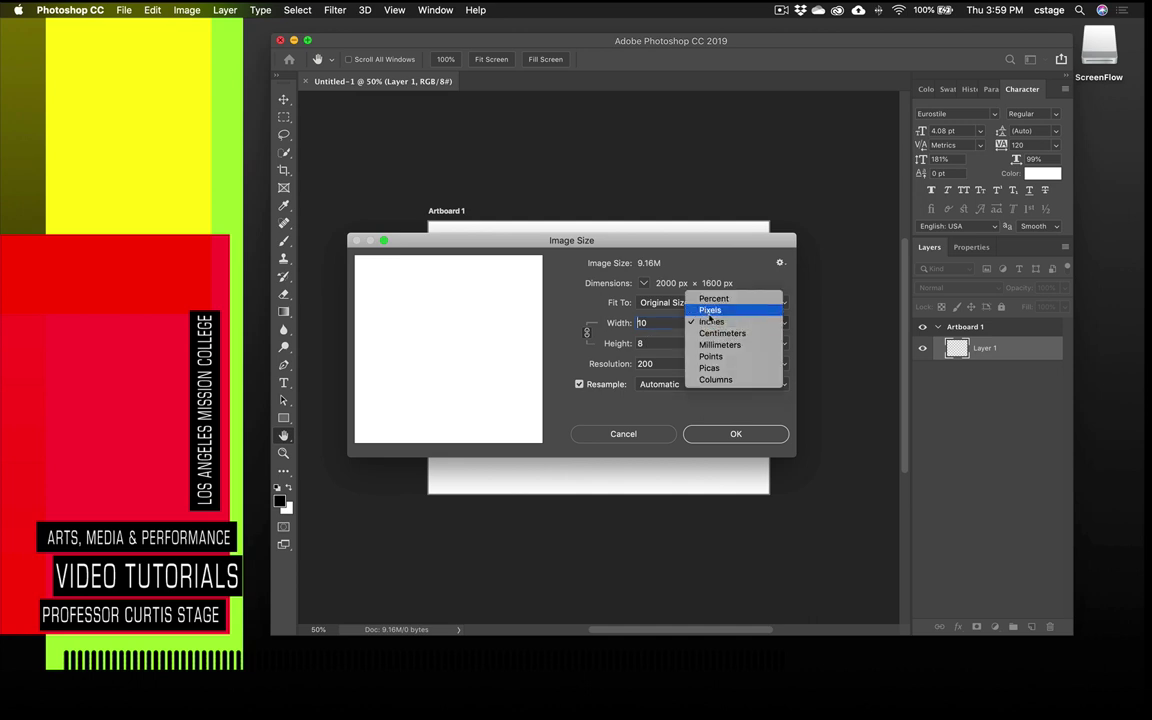
click(710, 310)
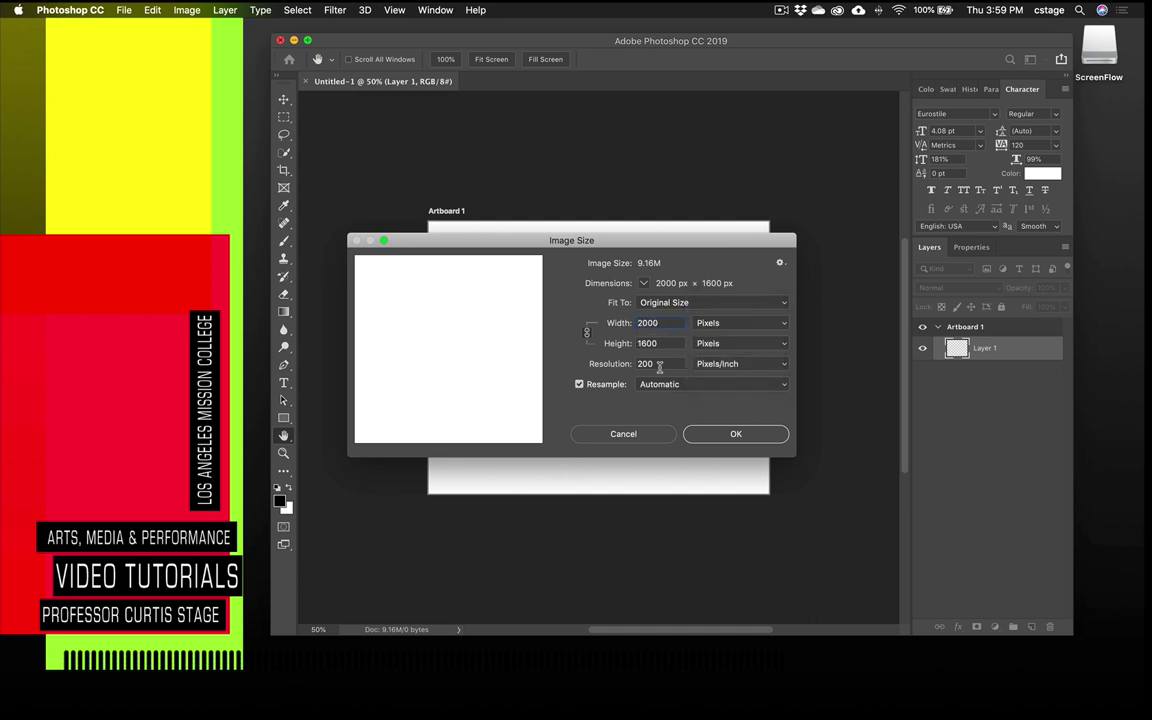
click(741, 434)
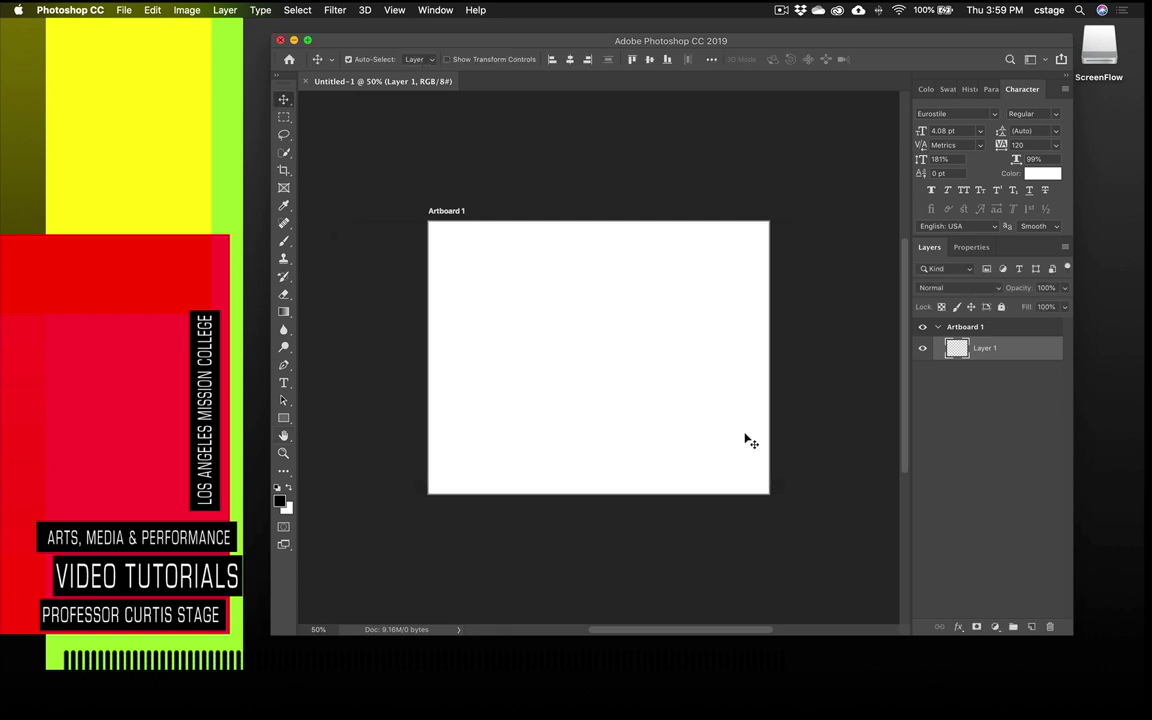
Bring Chrome forward to show the 'dodger stadium' Google Images results
mouse_move(737, 703)
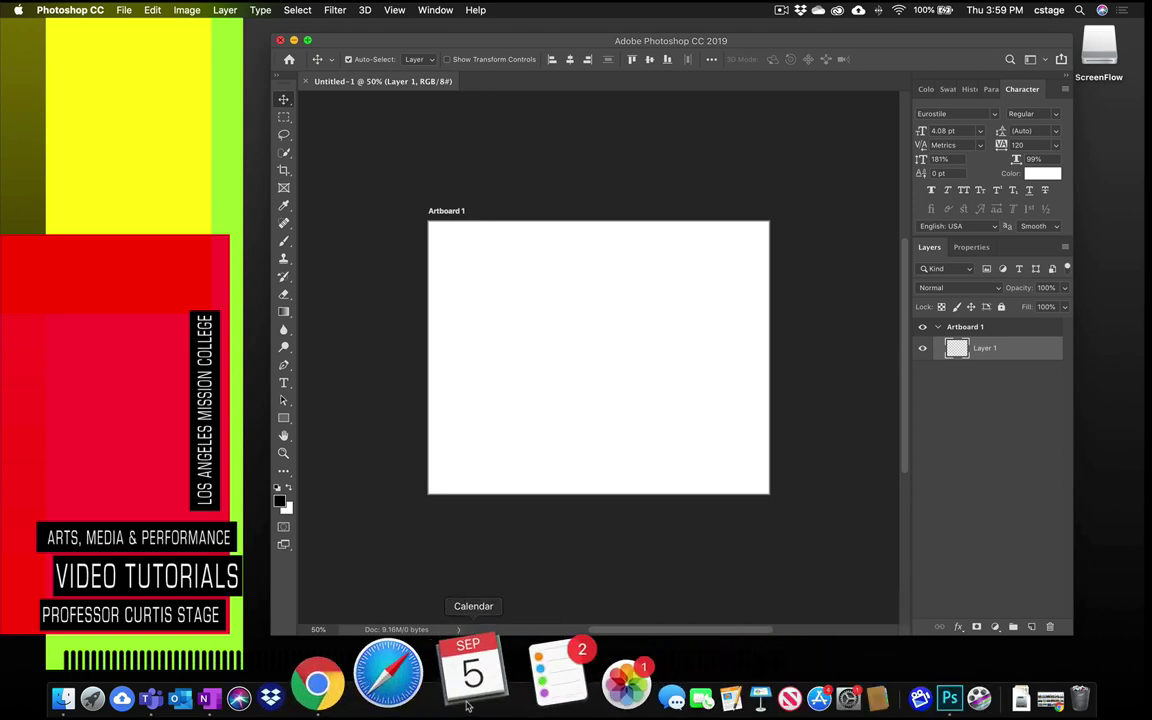
click(406, 690)
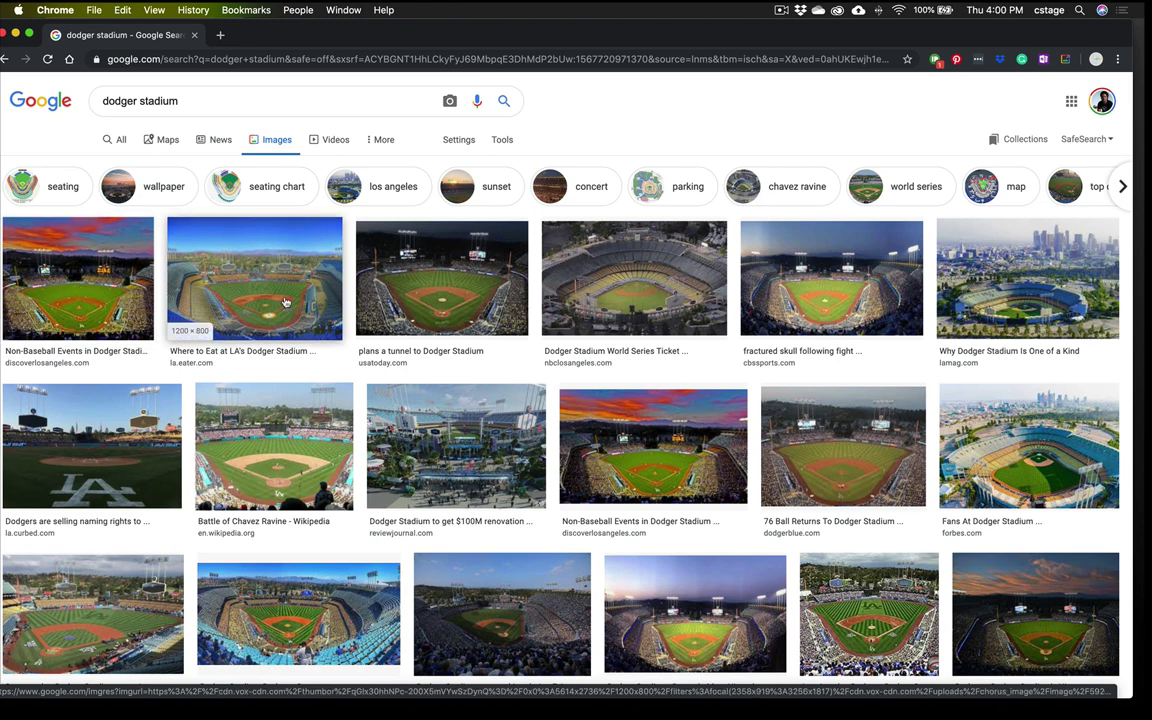
Filter the dodger stadium images to Large and preview the Battle of Chavez Ravine photo
click(502, 140)
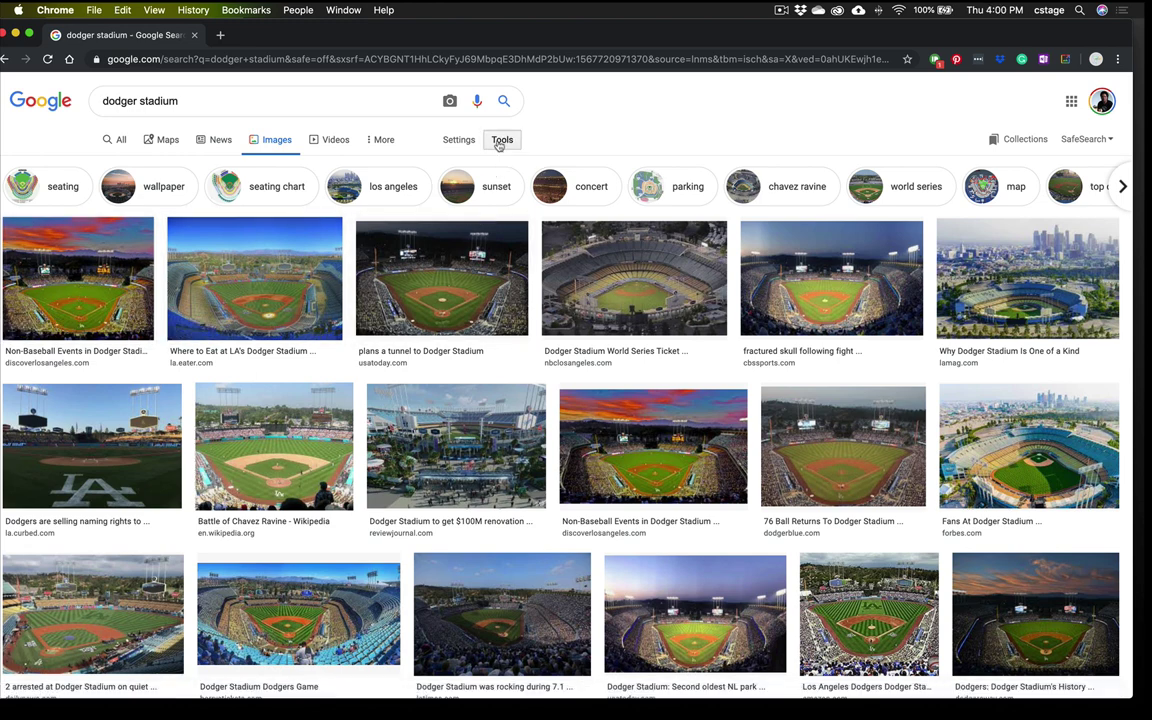
click(111, 165)
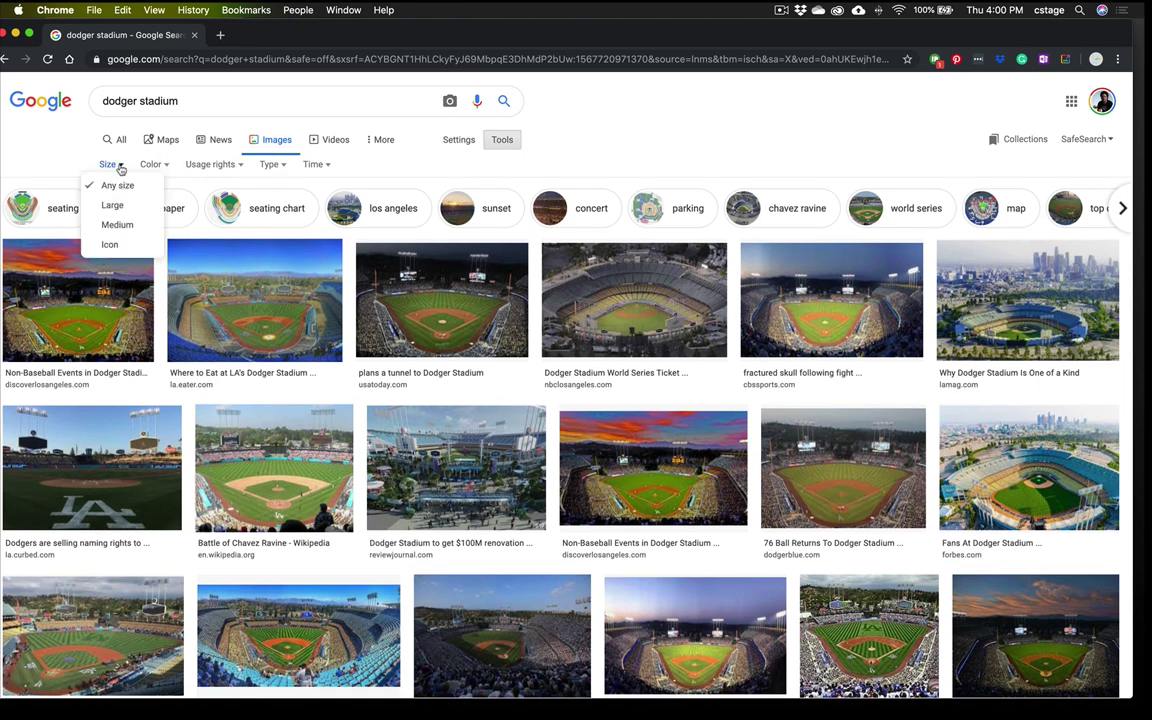
click(113, 206)
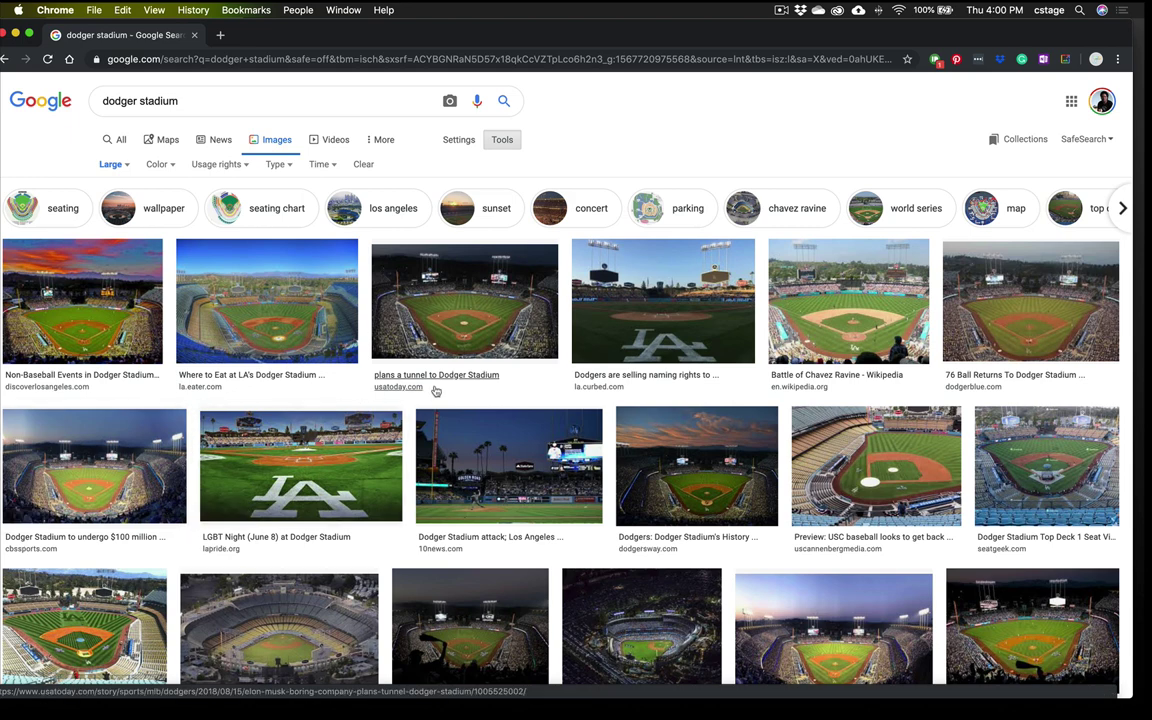
click(818, 297)
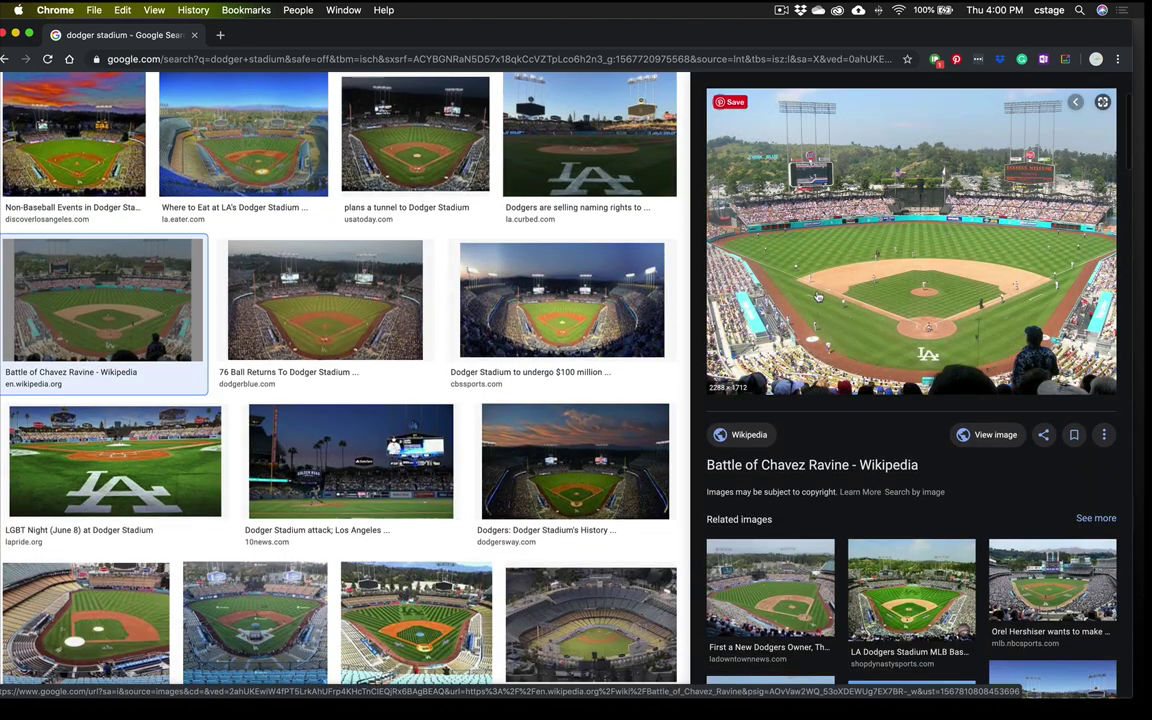
Open the previewed photo in a new tab and switch to the full-size Dodger_Stadium.jpg
right_click(920, 320)
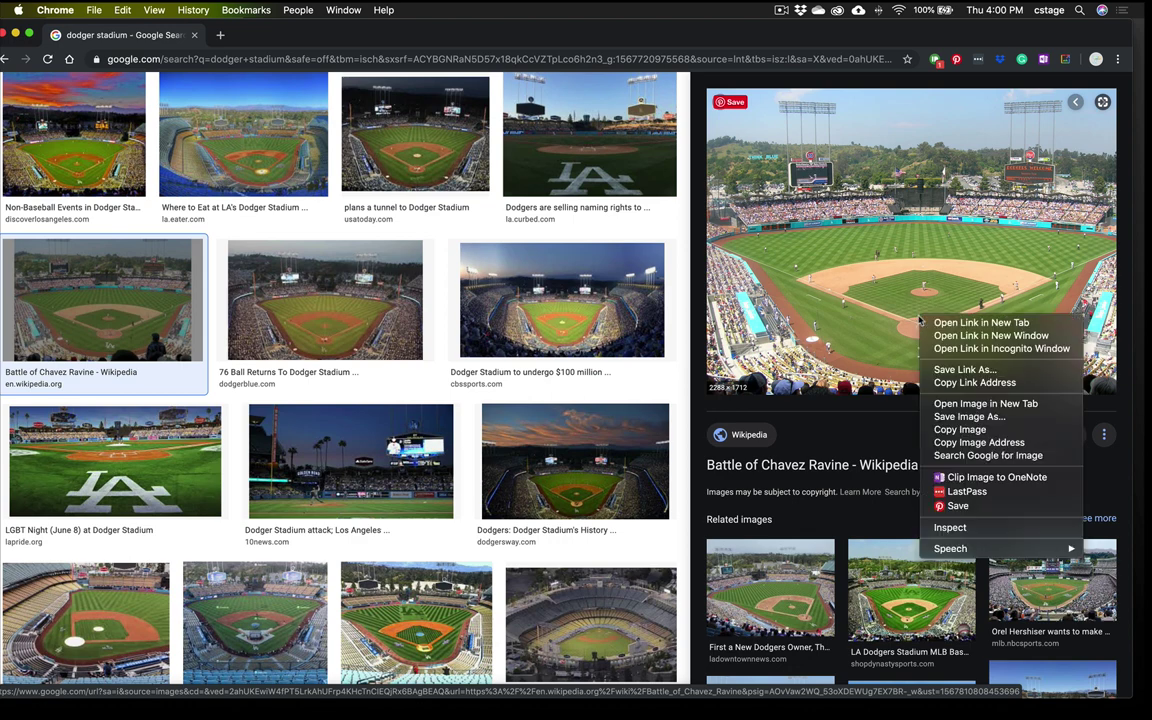
click(974, 404)
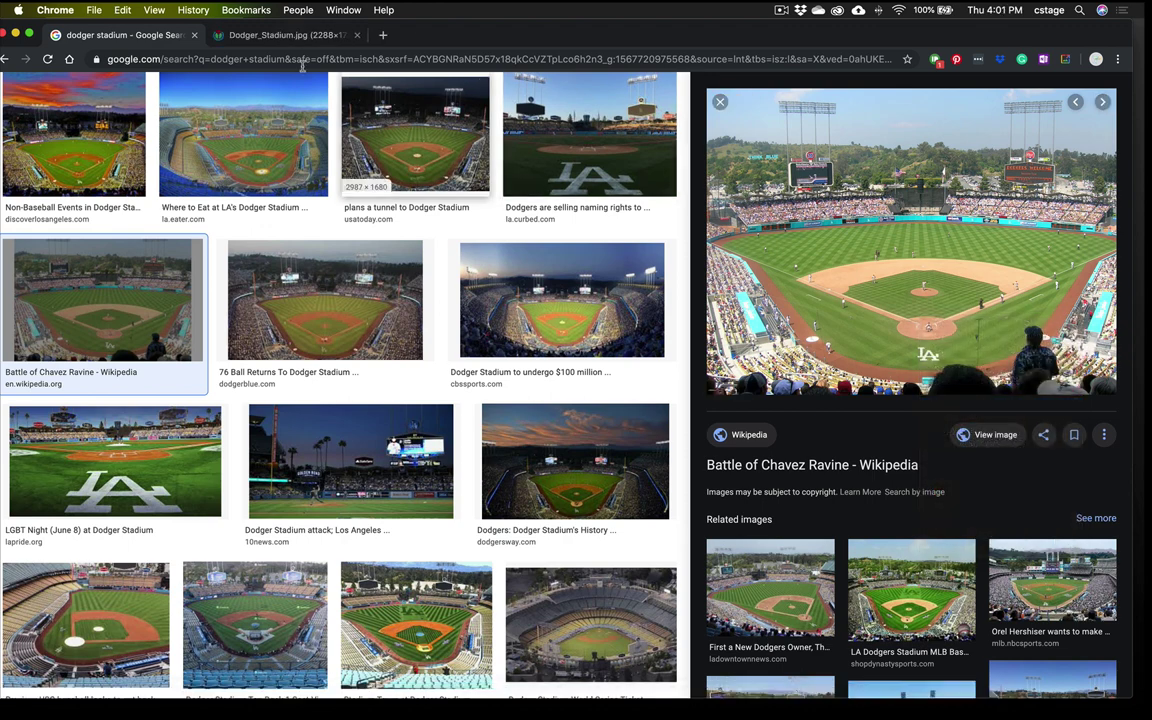
click(274, 37)
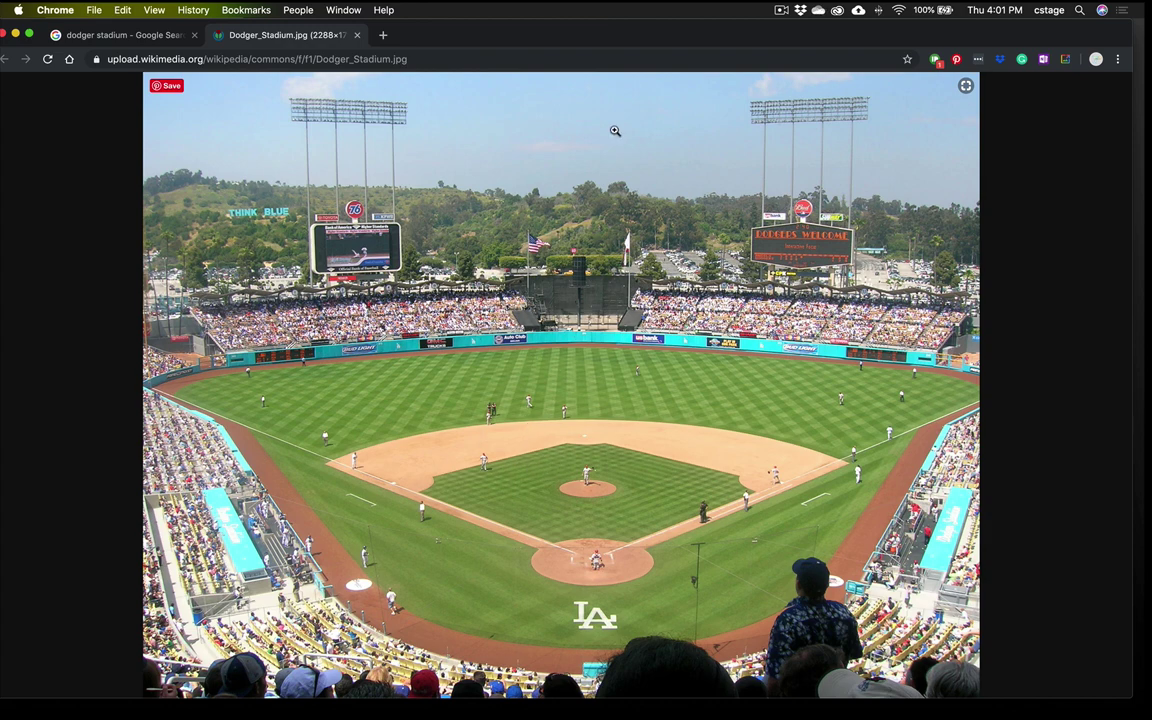
Arrange the Chrome and Photoshop windows, then drag the stadium photo out to the desktop as Dodger_Stadium.jpg
drag(483, 46, 972, 86)
click(462, 44)
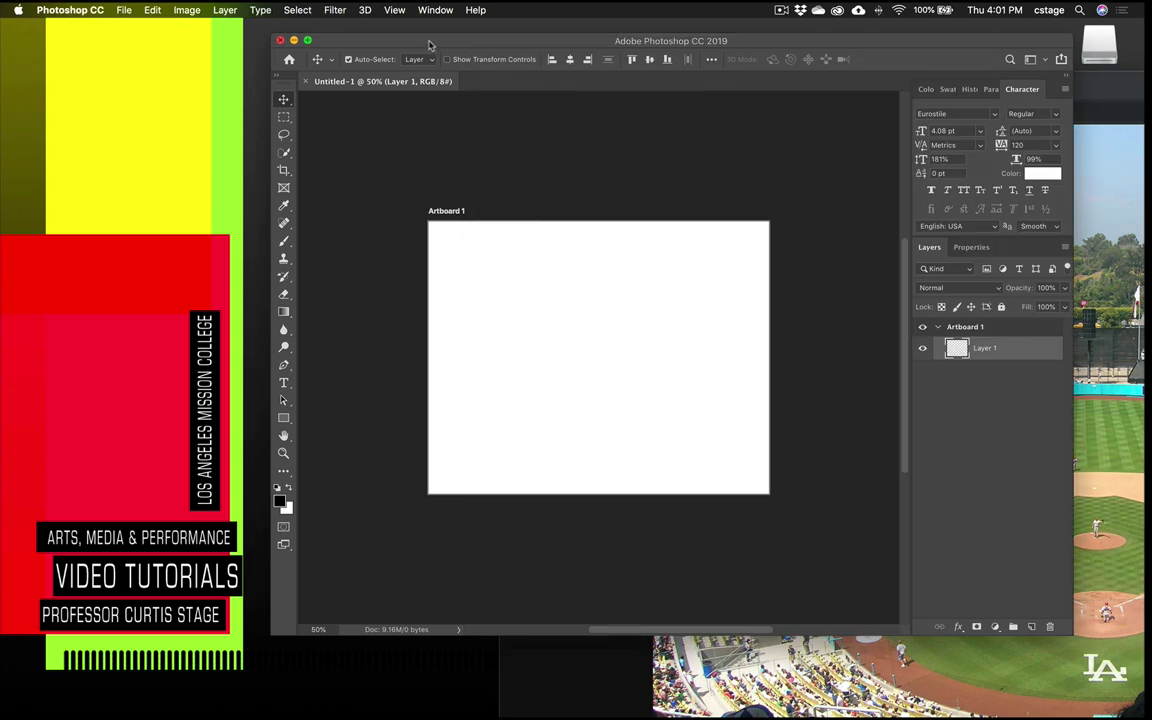
drag(388, 40, 186, 32)
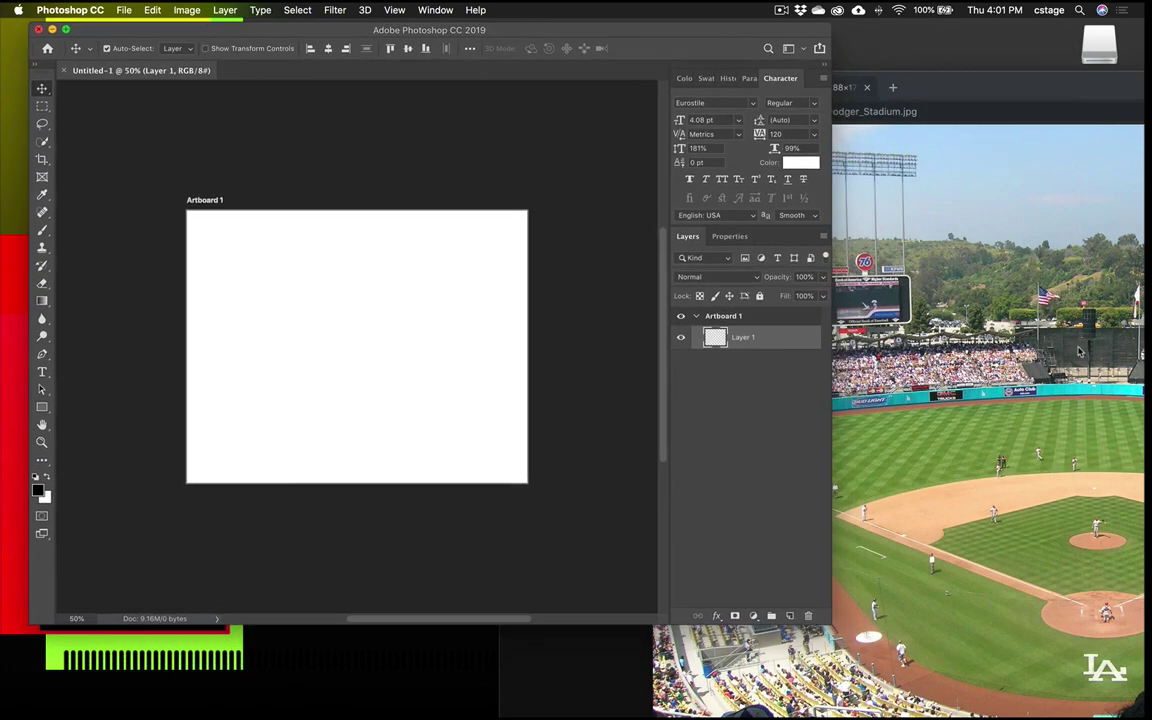
click(972, 318)
mouse_move(877, 315)
mouse_down()
mouse_move(549, 277)
mouse_move(352, 272)
mouse_move(304, 318)
mouse_move(333, 363)
mouse_up()
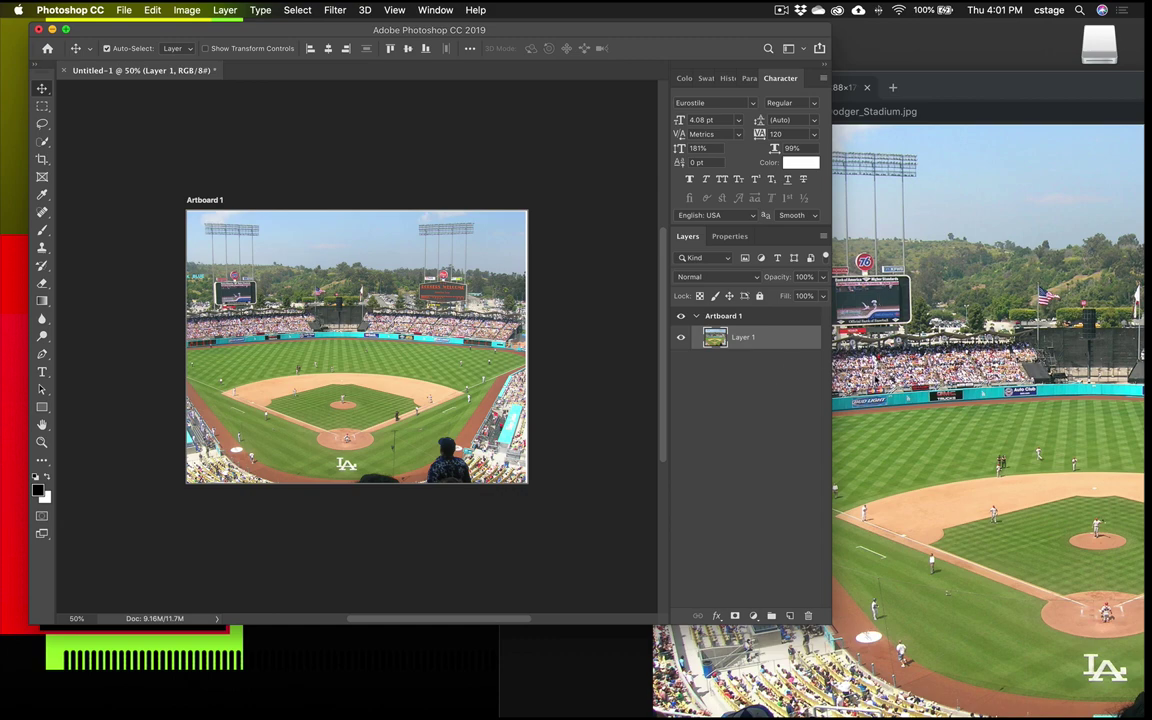
drag(842, 85, 178, 126)
mouse_move(362, 261)
mouse_down()
mouse_move(388, 372)
mouse_move(862, 262)
mouse_move(1072, 257)
mouse_move(1062, 258)
mouse_up()
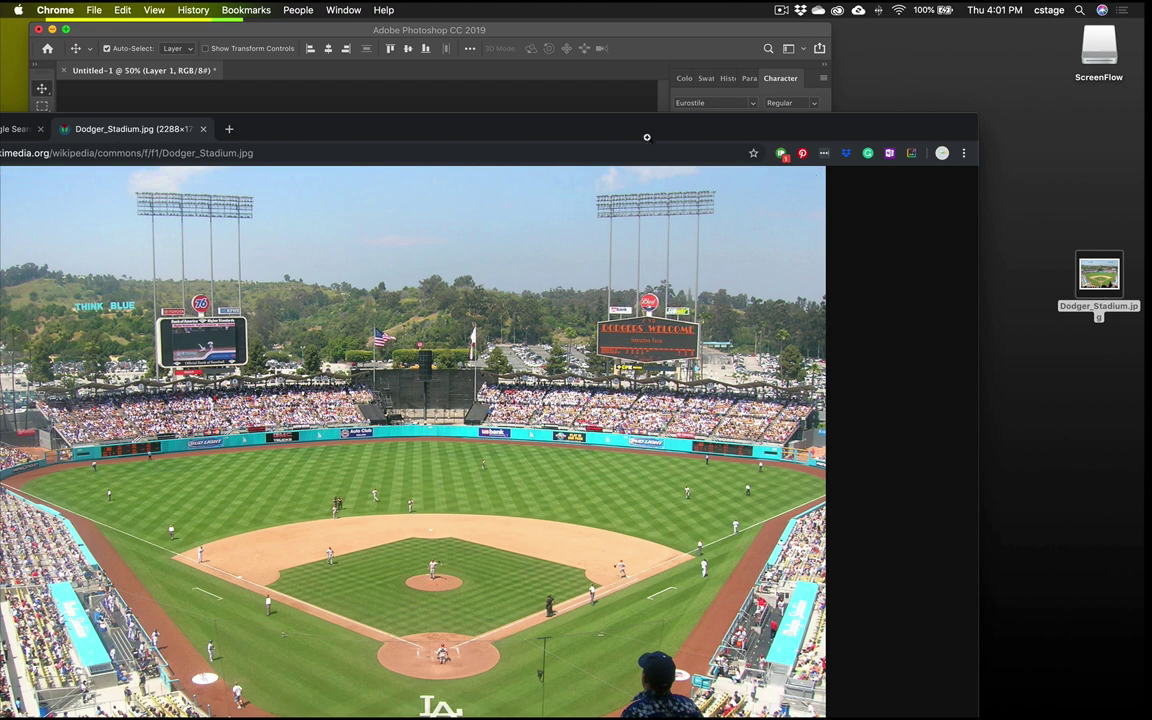
Minimize Chrome and drop the desktop Dodger_Stadium.jpg onto Photoshop's Dock icon to open it
drag(254, 117, 420, 89)
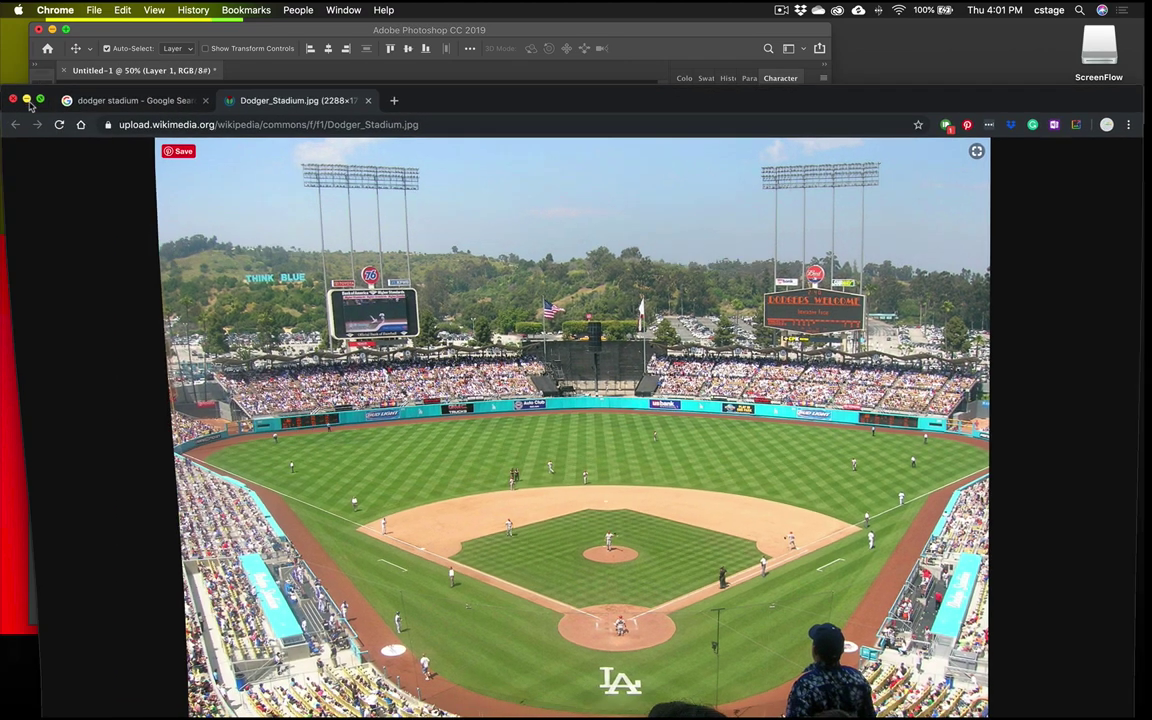
click(27, 101)
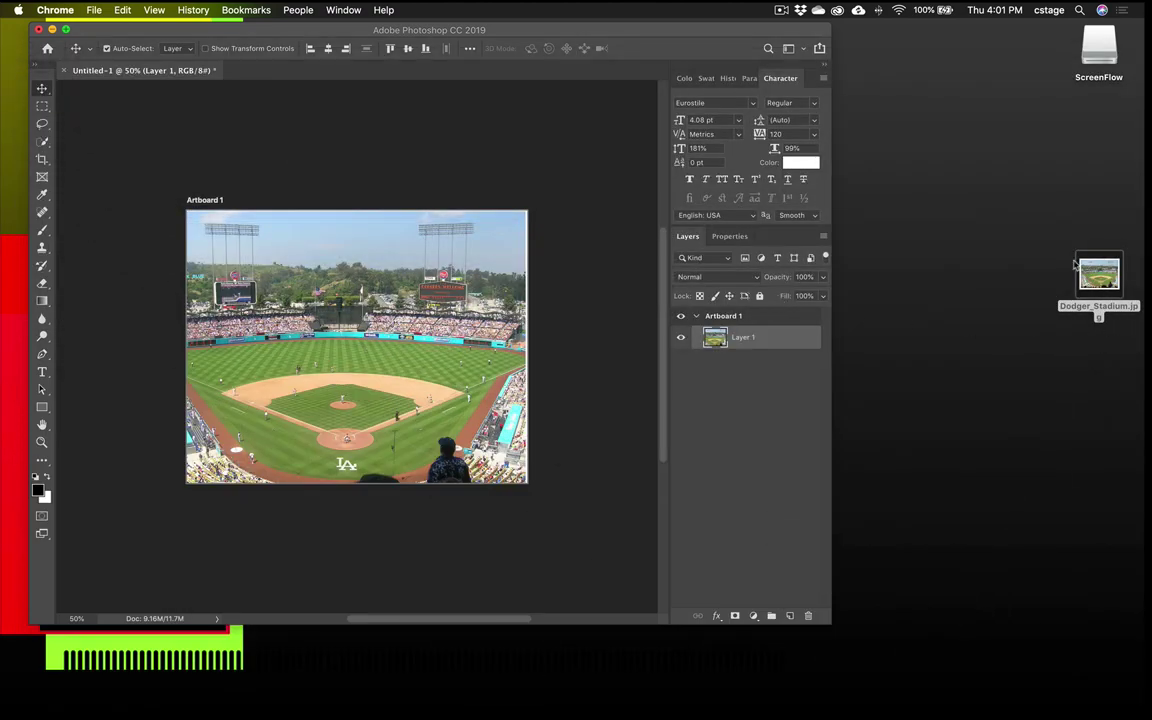
mouse_move(1092, 275)
mouse_down()
mouse_move(790, 525)
mouse_move(660, 690)
mouse_move(598, 712)
mouse_move(250, 700)
mouse_move(870, 690)
mouse_move(832, 675)
mouse_up()
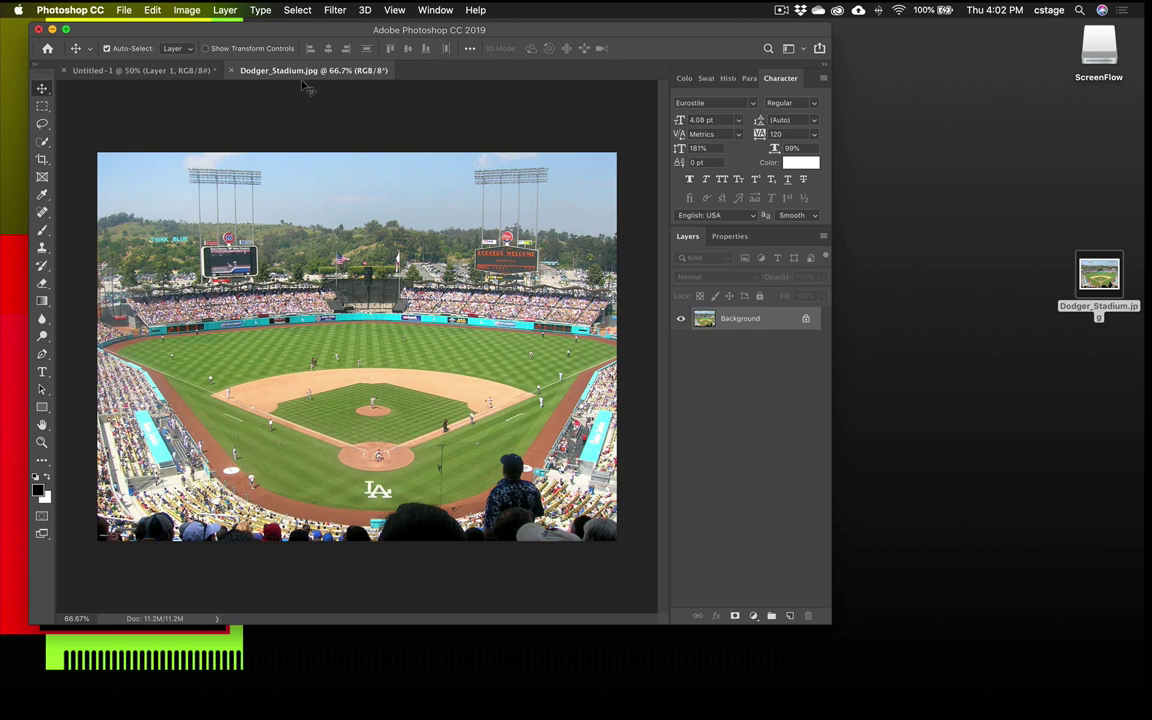
View Dodger_Stadium.jpg's Image Size in inches, cancel without resizing, and return to Untitled-1
click(185, 12)
click(203, 113)
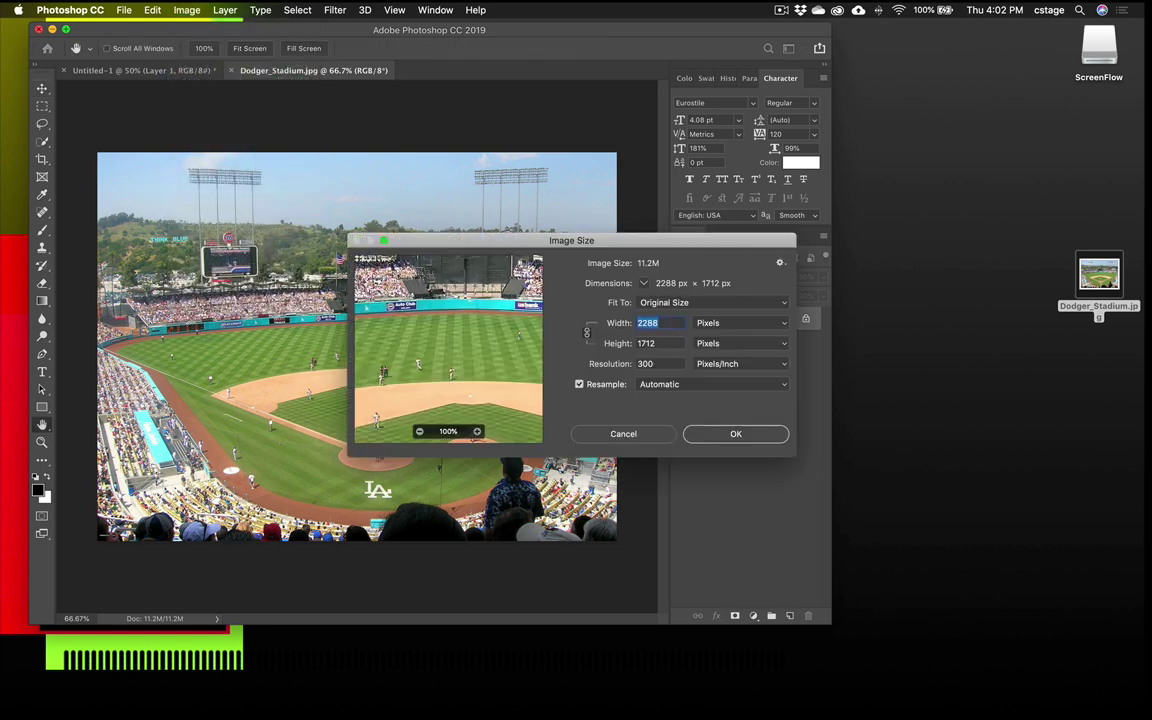
click(725, 323)
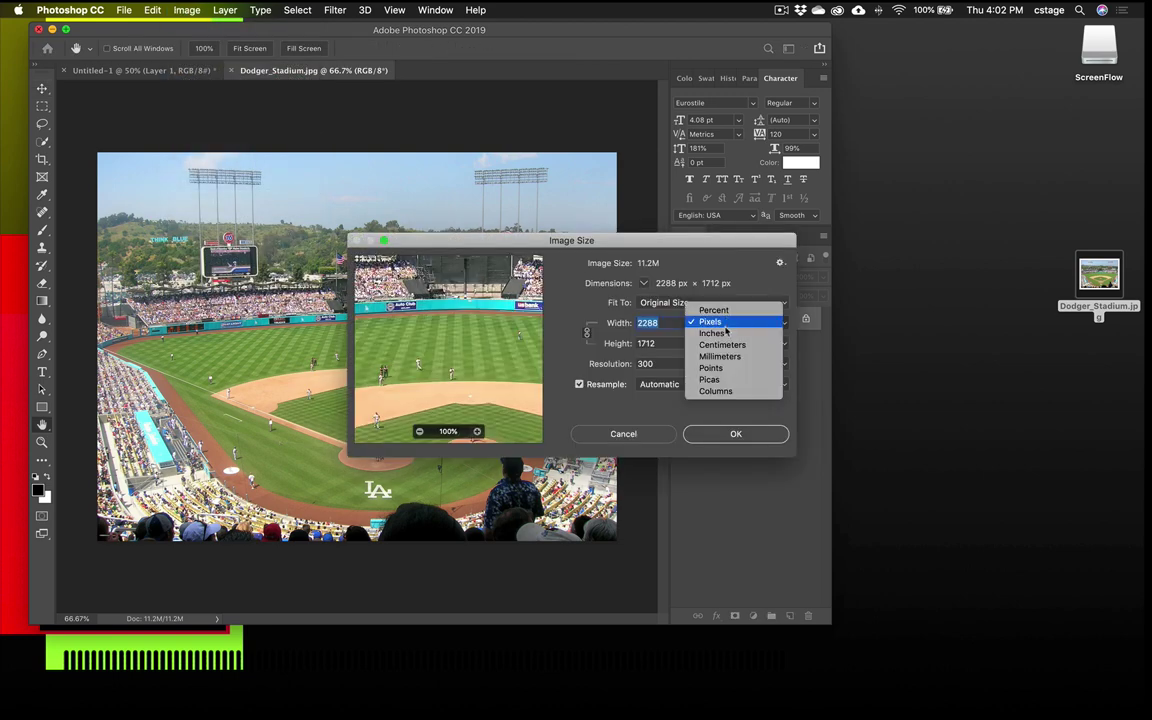
click(726, 333)
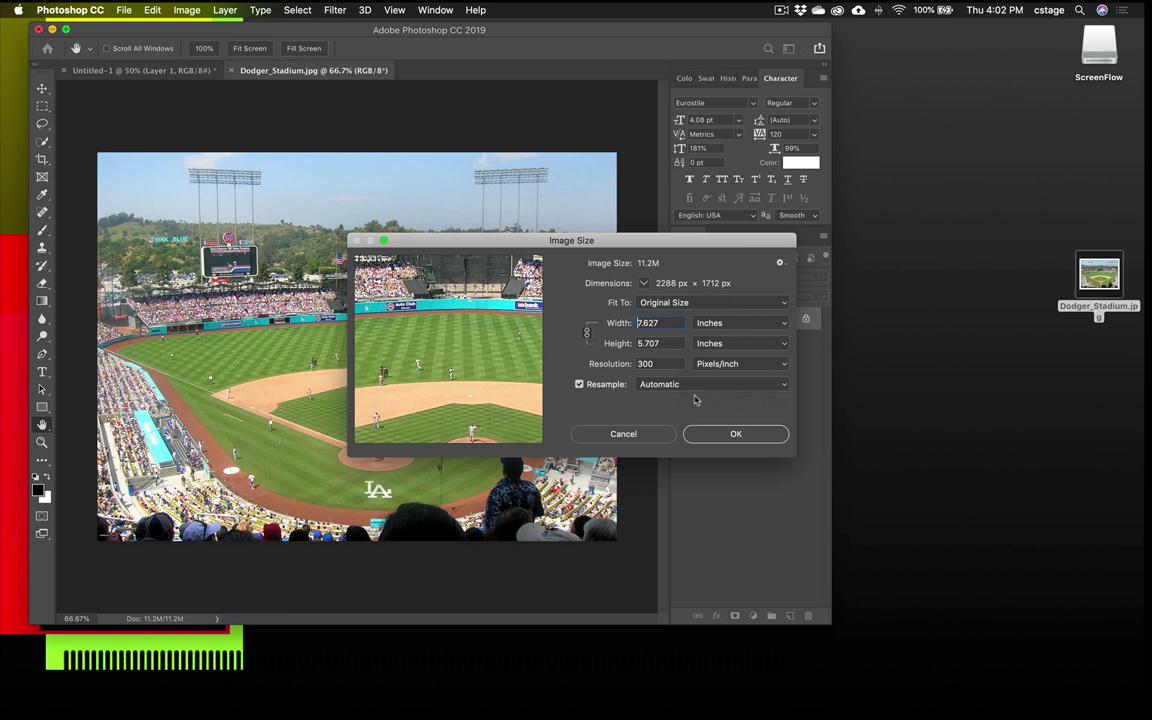
click(623, 433)
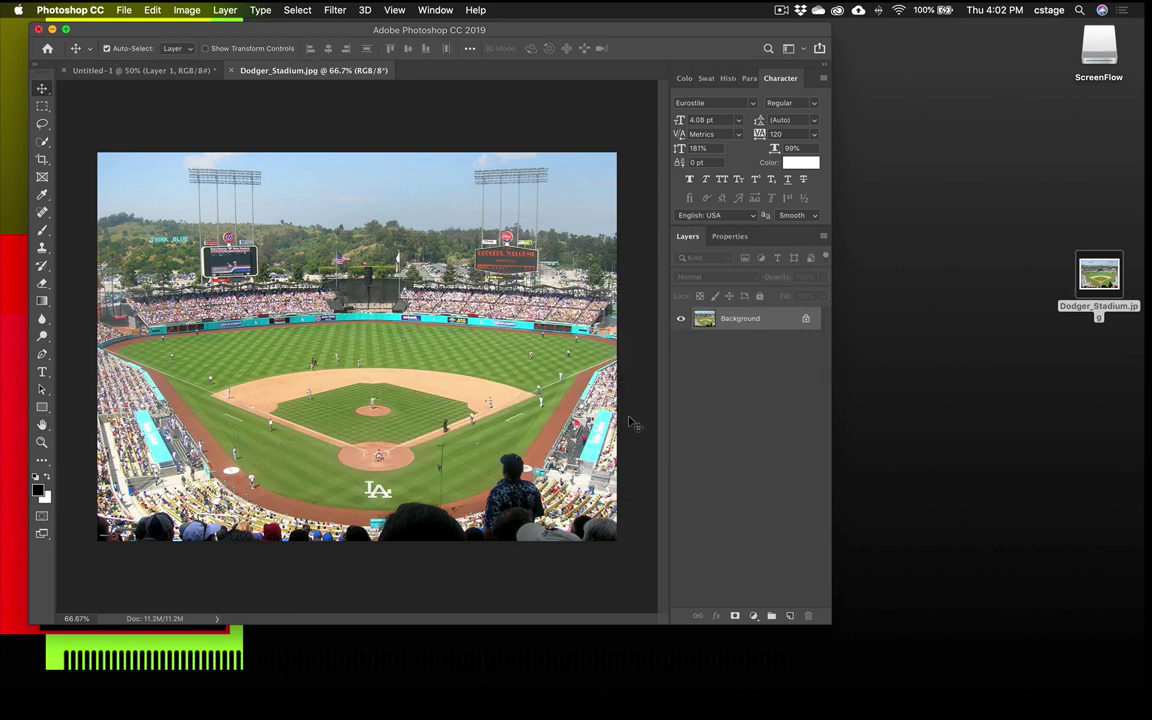
click(137, 70)
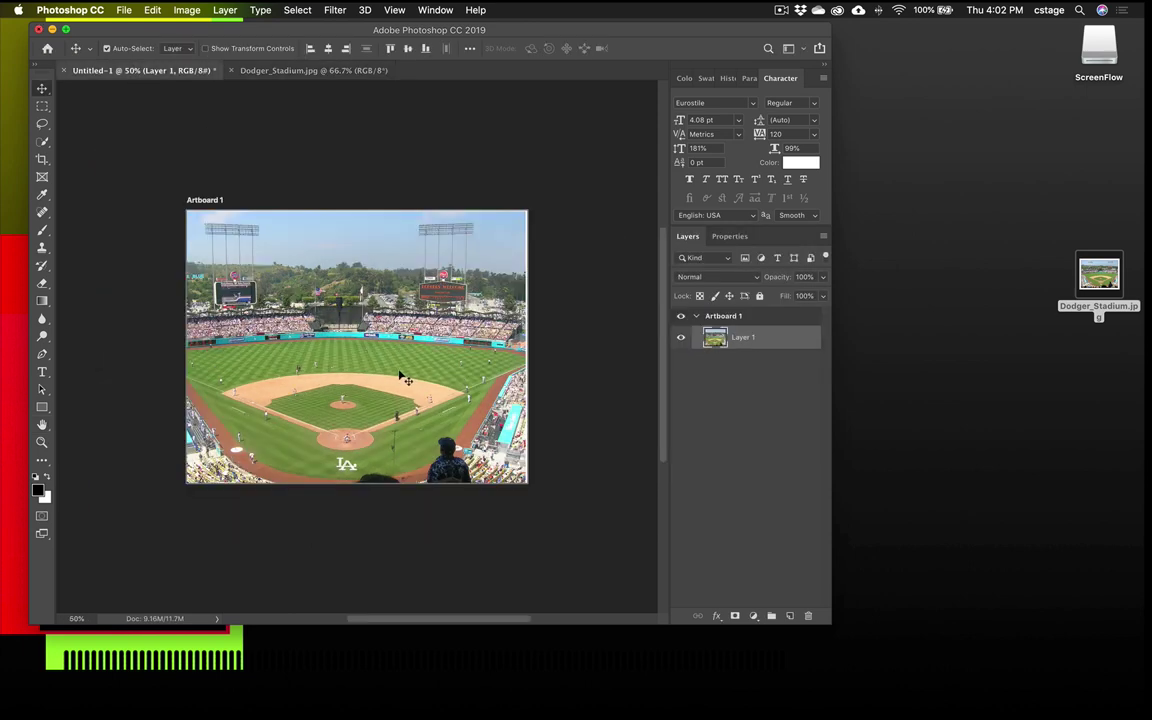
Undo the stadium layer on the artboard and tile both documents with 2-up Horizontal
key(super+z)
click(305, 69)
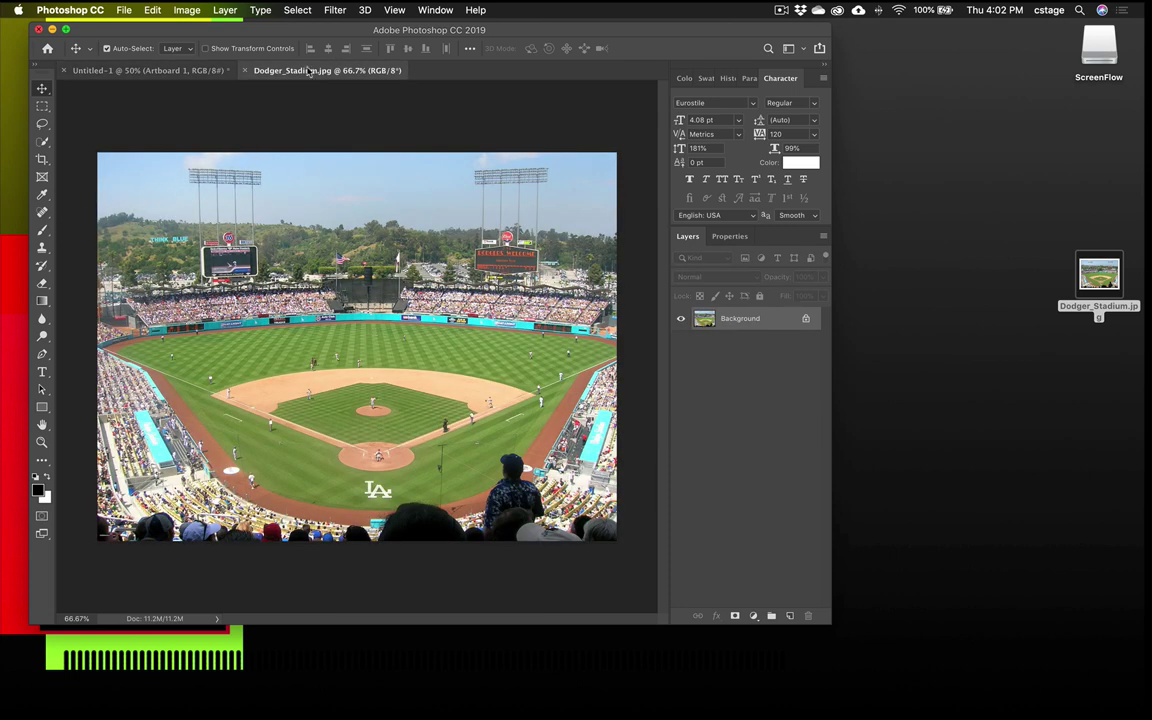
click(400, 13)
mouse_move(436, 10)
mouse_move(580, 26)
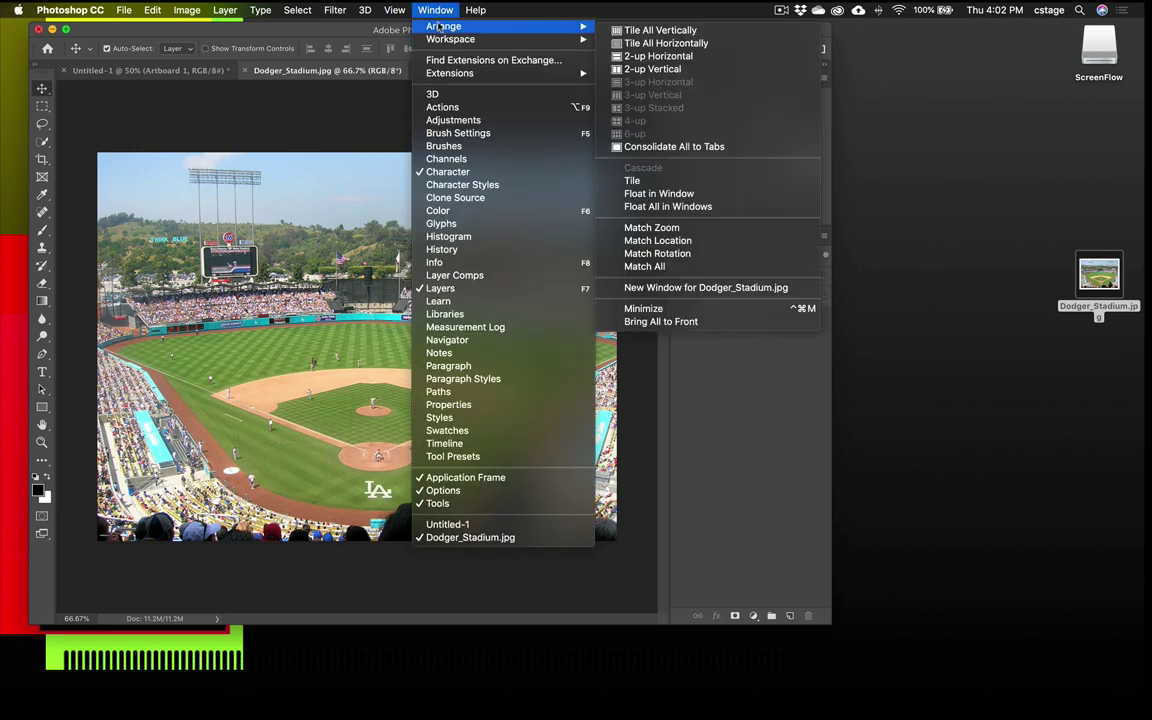
click(658, 56)
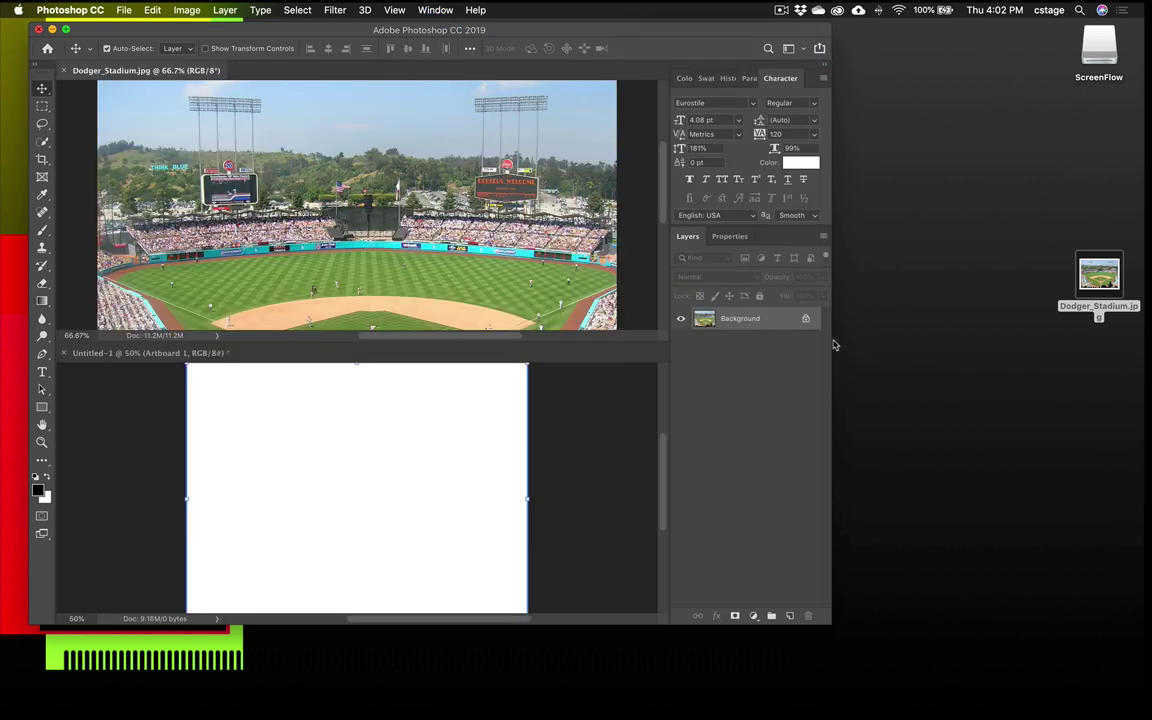
Zoom both documents to 33.3% and drag the stadium photo onto Artboard 1 as Layer 1
drag(831, 341, 1088, 341)
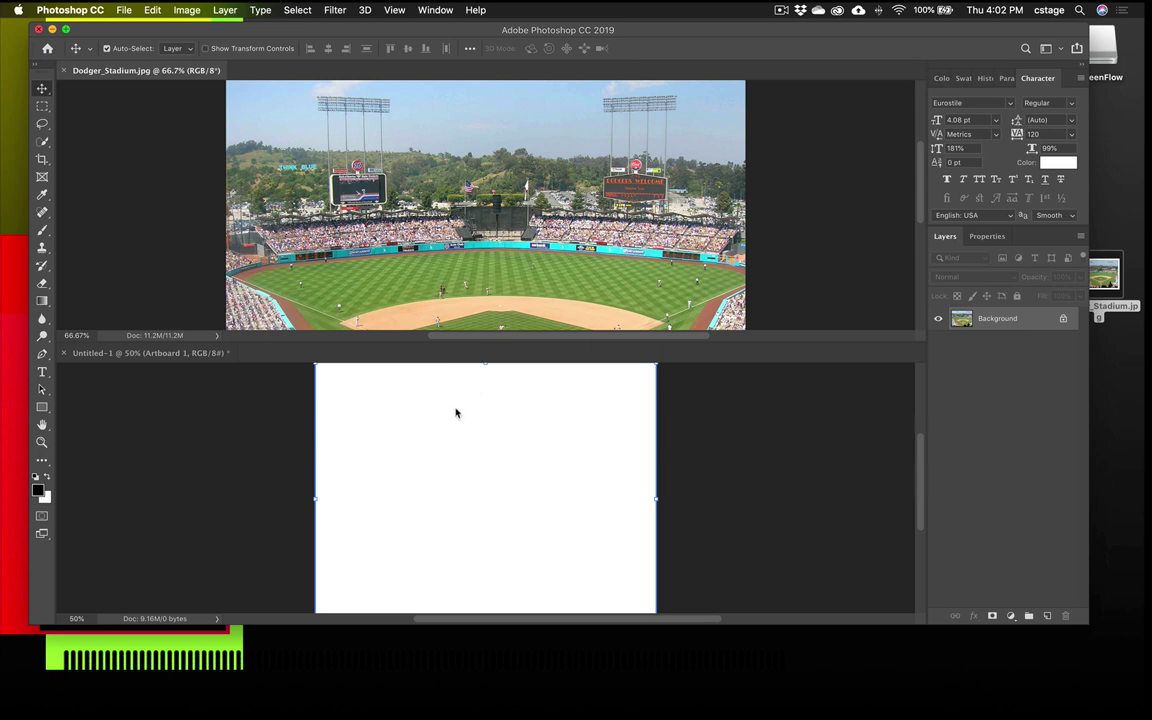
key(super+minus)
key(super+minus)
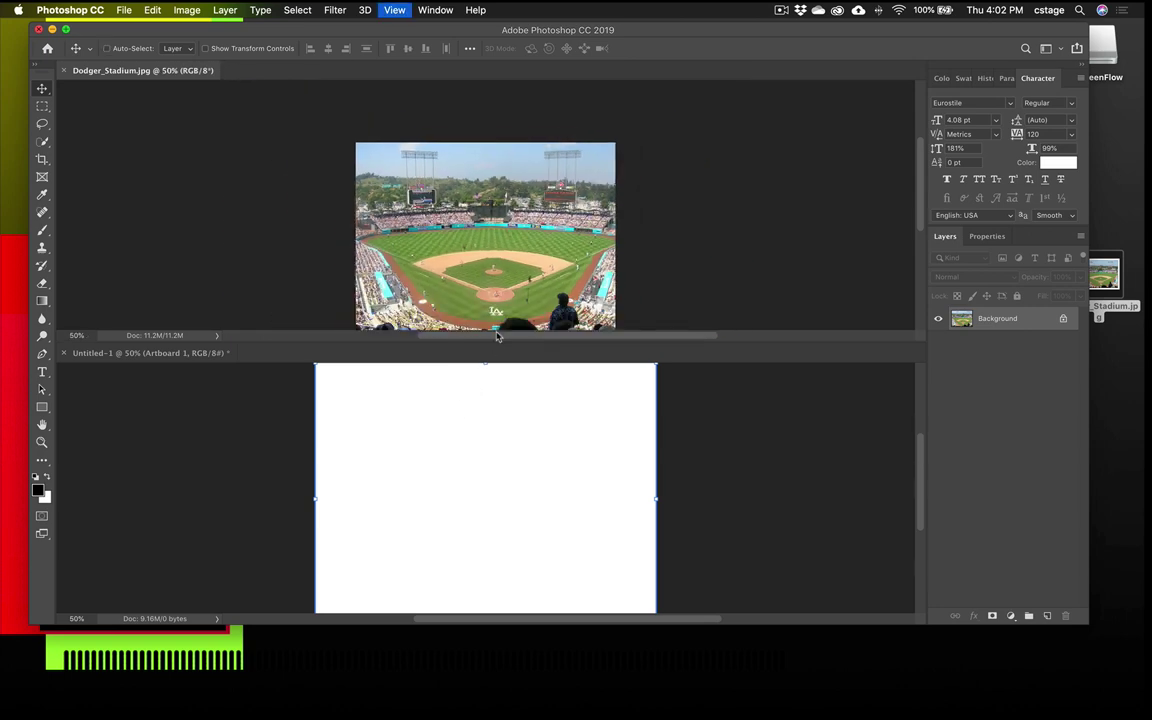
click(684, 460)
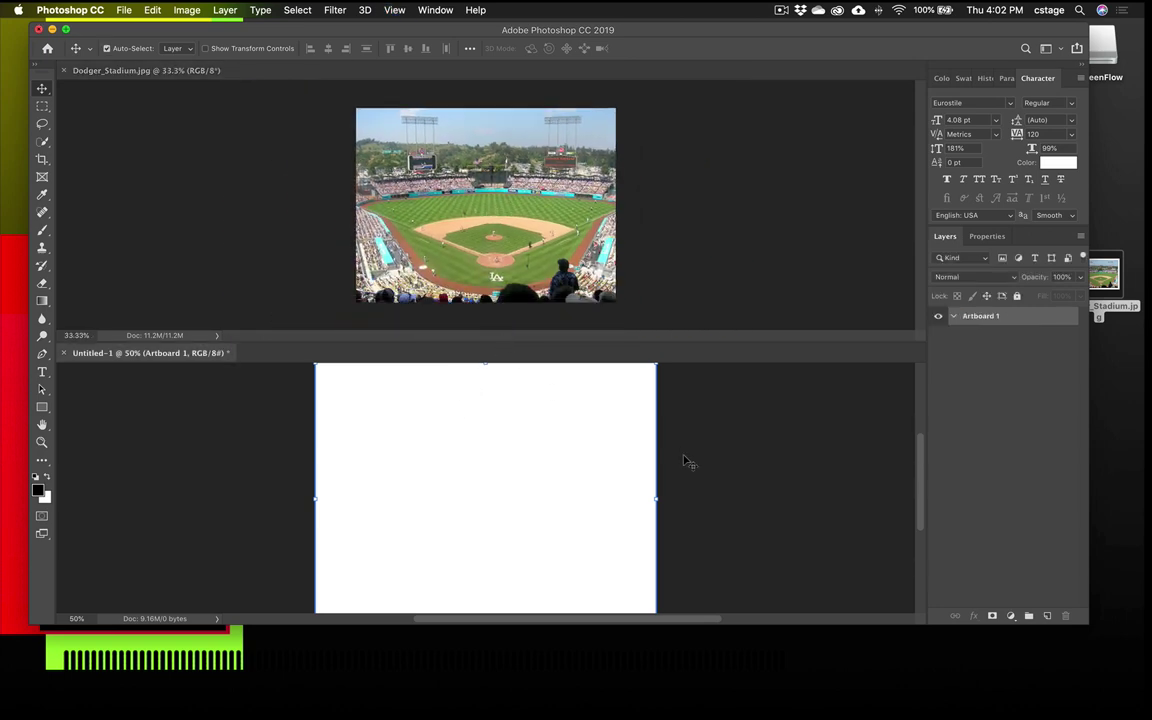
key(super+minus)
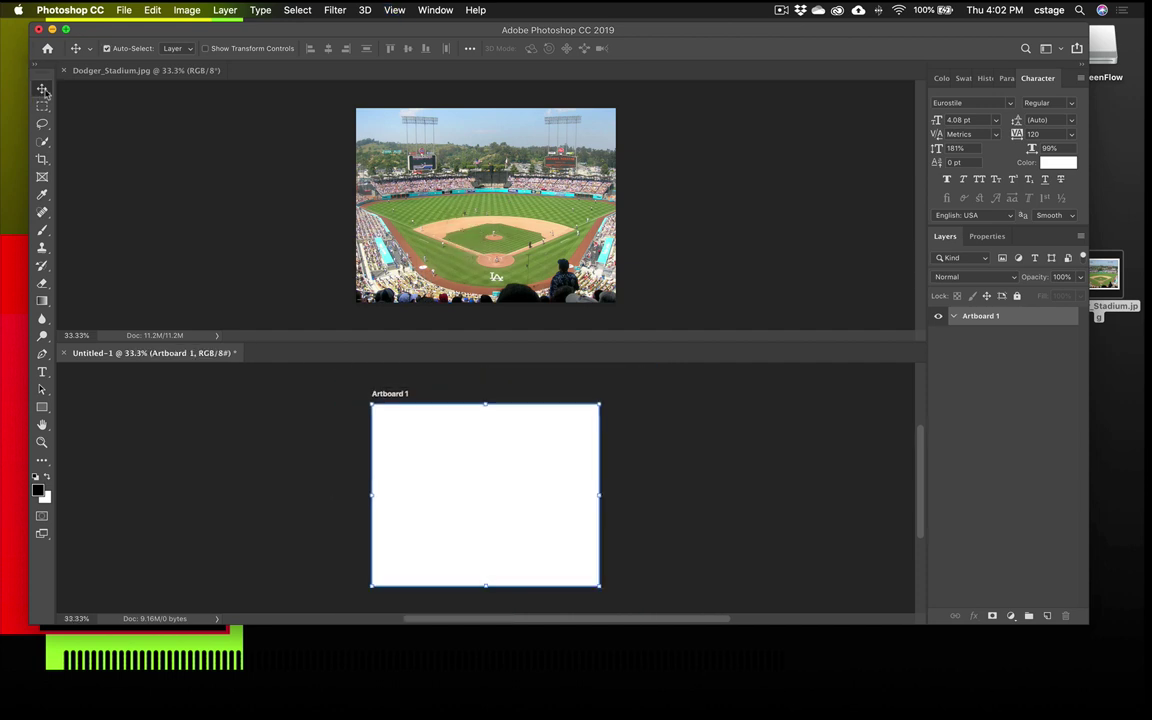
click(481, 236)
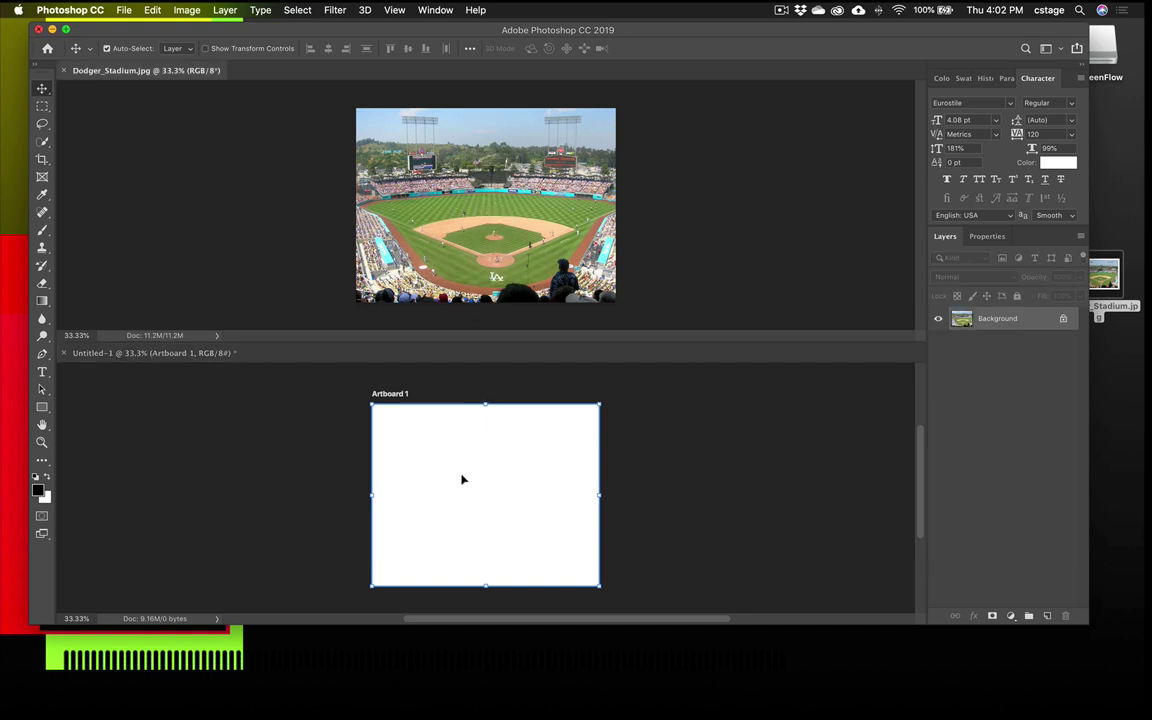
drag(462, 479, 462, 479)
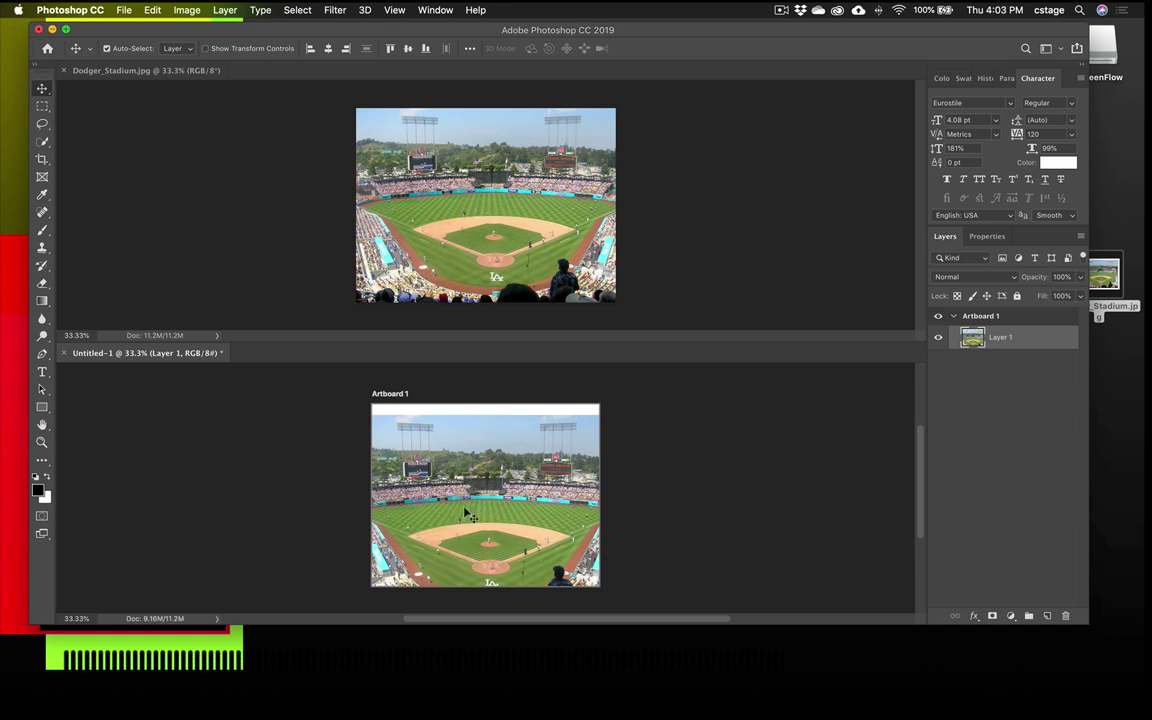
Align the stadium photo on Artboard 1 and close the separate Dodger_Stadium.jpg document
mouse_move(470, 516)
mouse_down()
mouse_move(462, 490)
mouse_move(466, 510)
mouse_up()
click(62, 70)
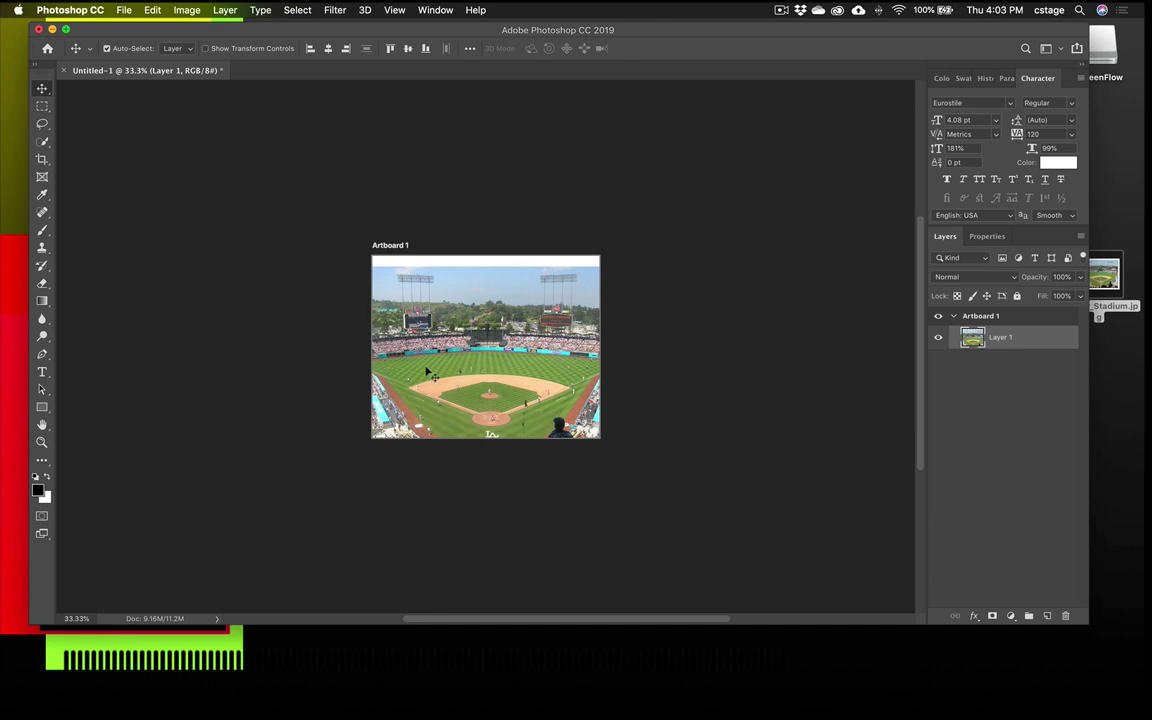
drag(440, 378, 440, 368)
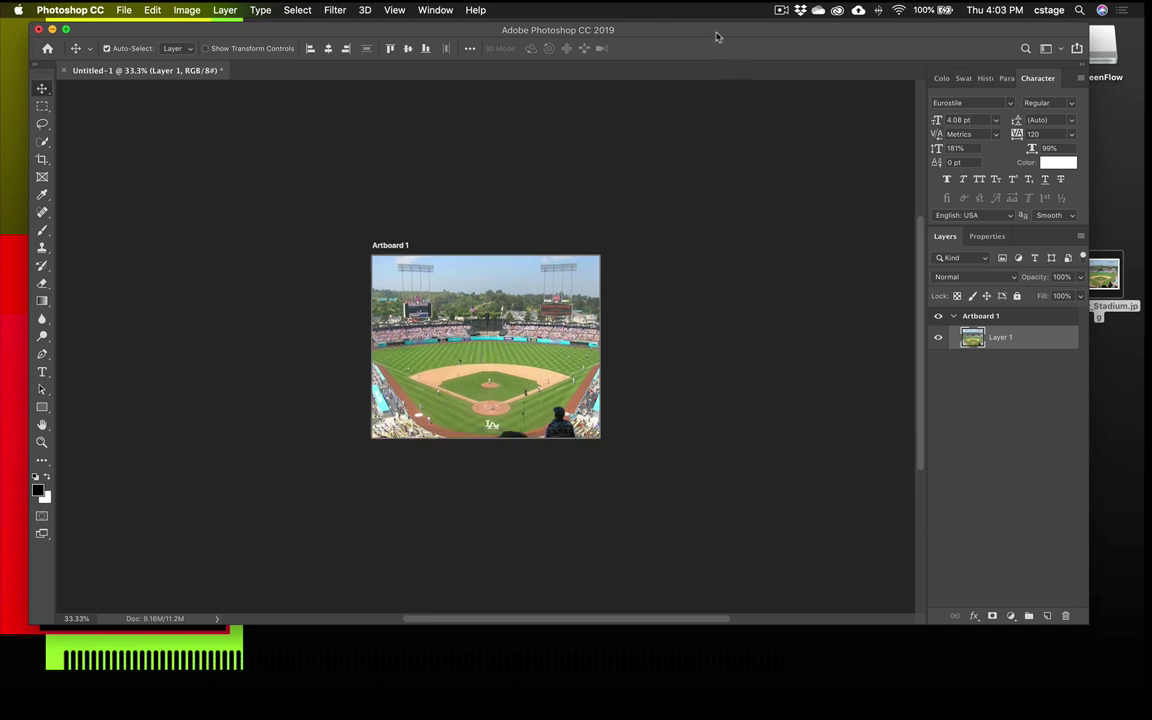
Drag the stadium photo from the desktop into the artboard document
mouse_move(716, 37)
mouse_down()
mouse_move(547, 72)
mouse_move(458, 70)
mouse_up()
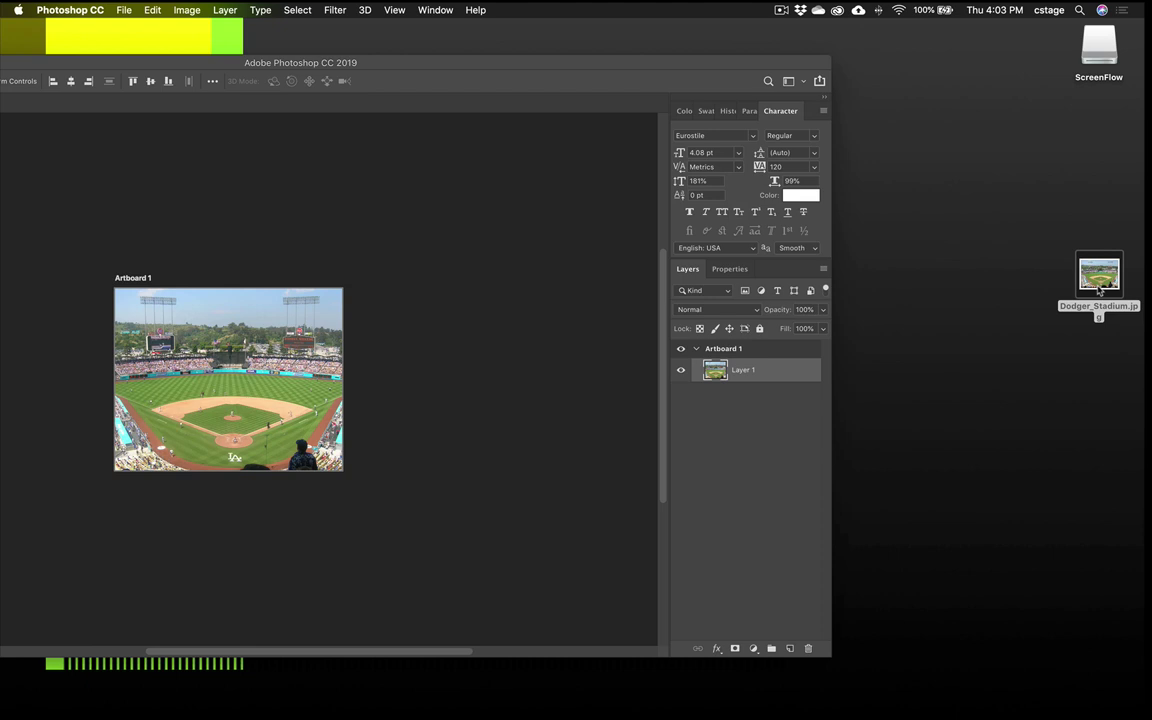
mouse_move(1099, 280)
mouse_down()
mouse_move(630, 687)
mouse_move(599, 707)
mouse_move(590, 700)
mouse_move(645, 712)
mouse_move(840, 690)
mouse_up()
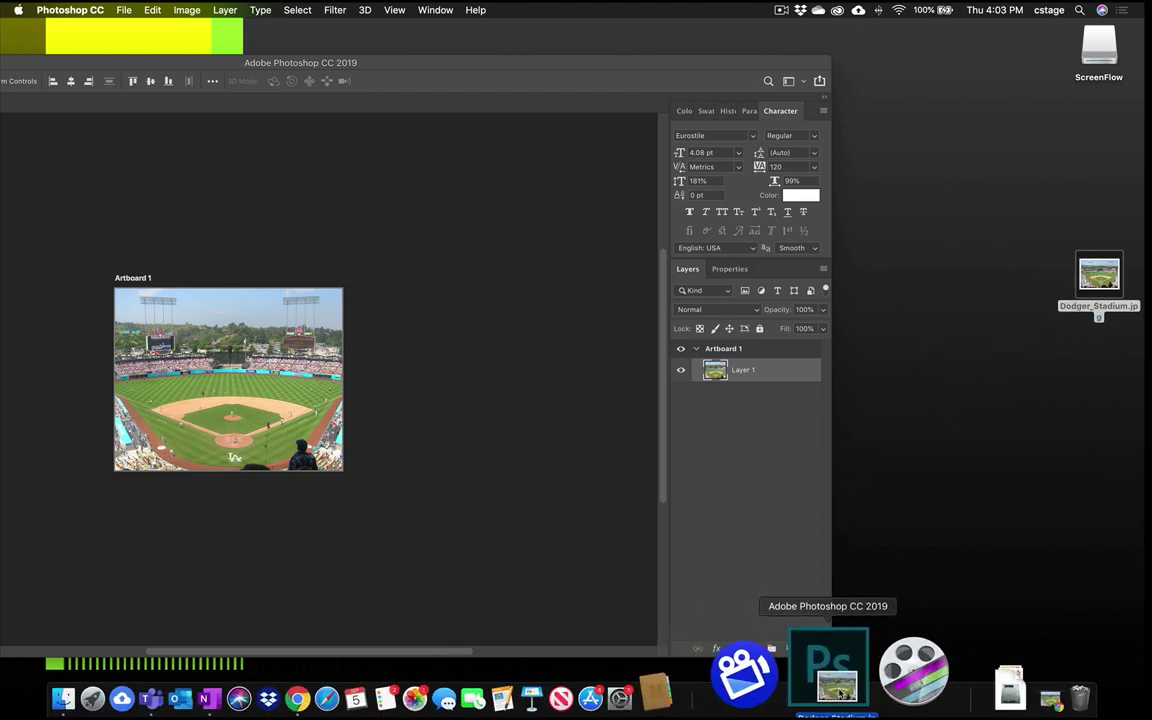
click(835, 672)
mouse_move(1099, 275)
mouse_down()
mouse_move(784, 458)
mouse_move(856, 458)
mouse_move(1080, 380)
mouse_up()
mouse_move(1113, 463)
mouse_down()
mouse_move(845, 364)
mouse_move(604, 418)
mouse_move(850, 123)
mouse_move(1102, 138)
mouse_move(1148, 162)
mouse_up()
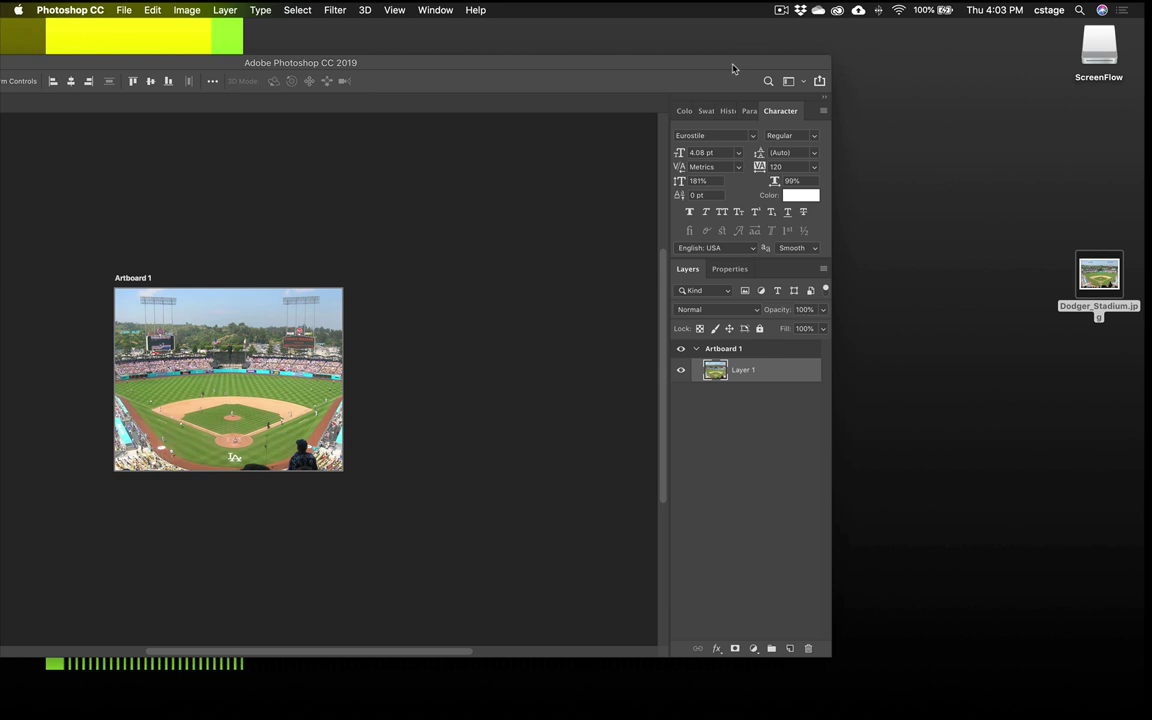
Free Transform Layer 1's stadium photo down to 93.94%, zoom to 66.7%, and commit
double_click(420, 62)
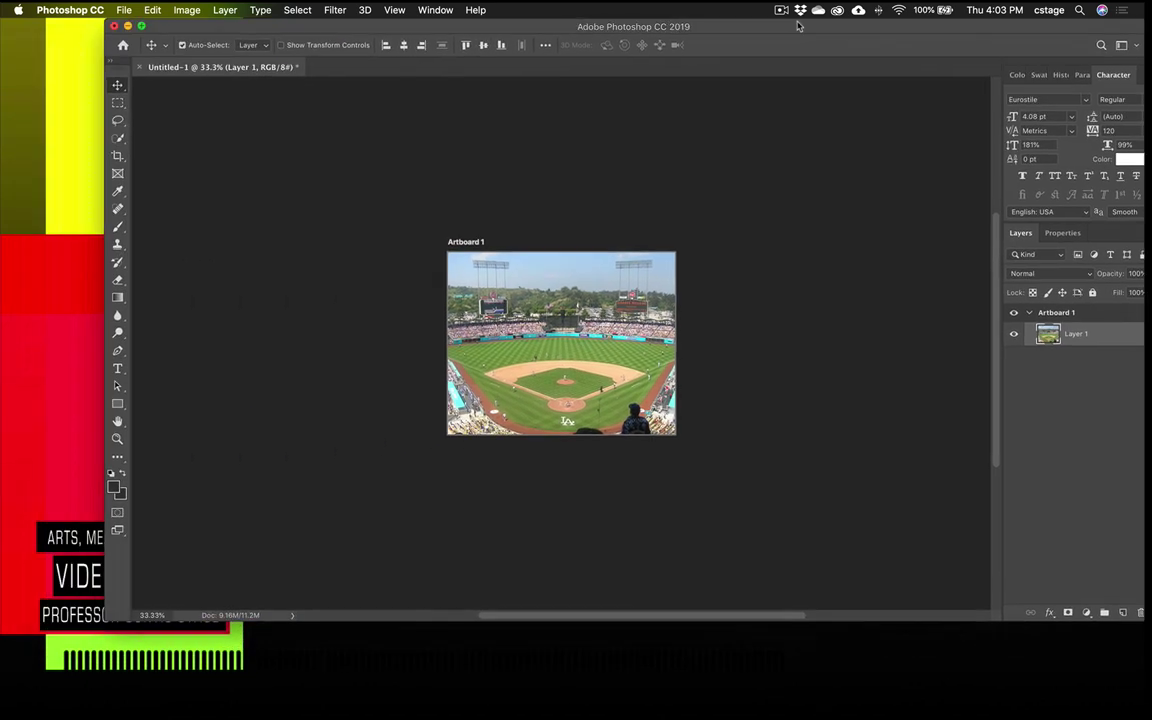
drag(478, 350, 513, 345)
key(super+t)
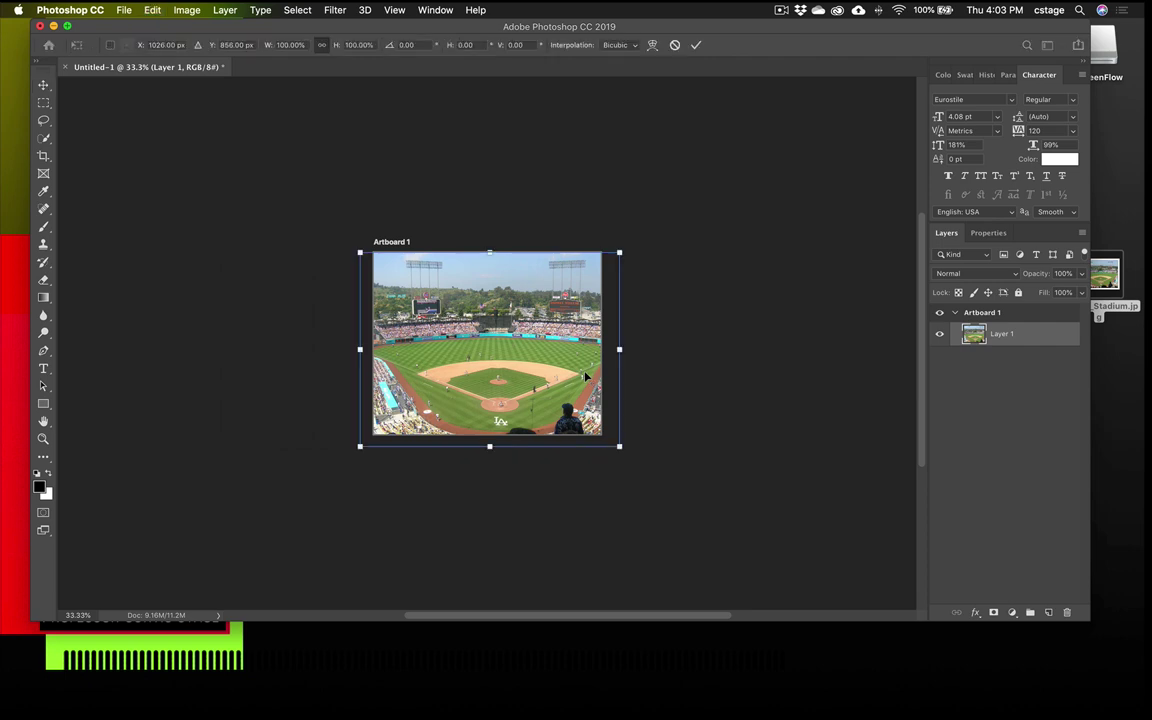
mouse_move(628, 449)
mouse_down()
mouse_move(660, 472)
mouse_move(612, 437)
mouse_move(701, 486)
mouse_move(593, 421)
mouse_move(663, 473)
mouse_move(753, 514)
mouse_move(649, 437)
mouse_move(633, 411)
mouse_move(630, 425)
mouse_up()
mouse_move(618, 252)
mouse_down()
mouse_move(600, 257)
mouse_move(618, 247)
mouse_up()
mouse_move(573, 306)
mouse_down()
mouse_move(537, 293)
mouse_move(555, 296)
mouse_up()
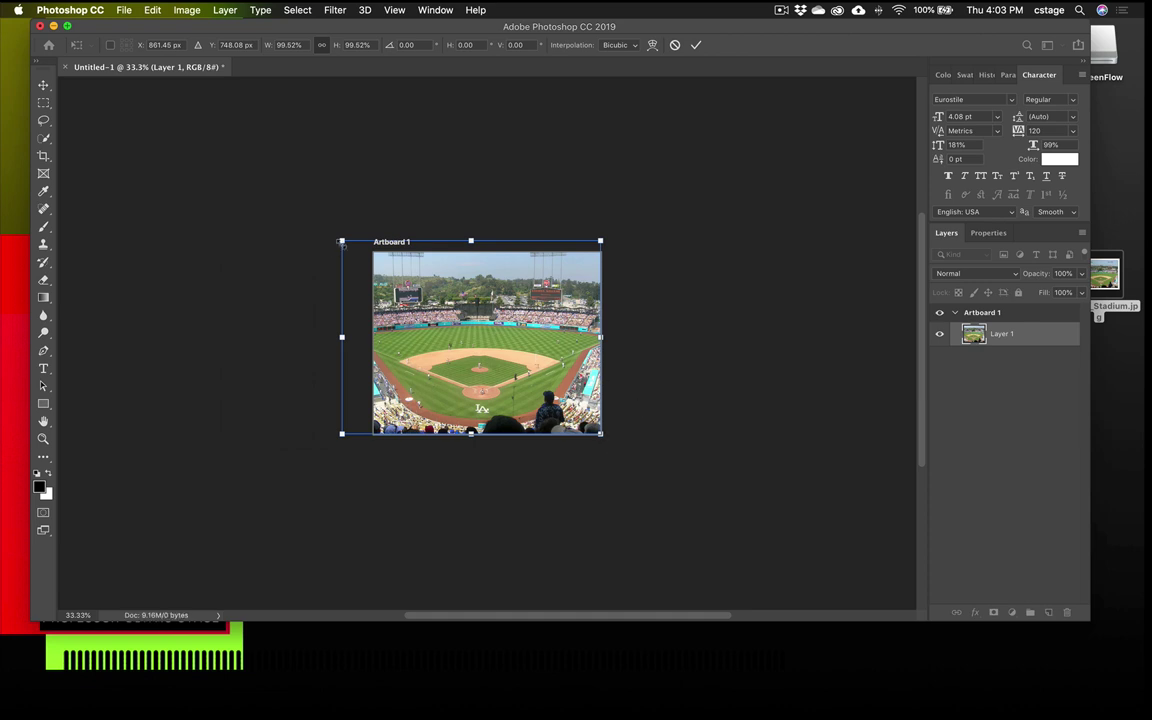
drag(343, 244, 357, 252)
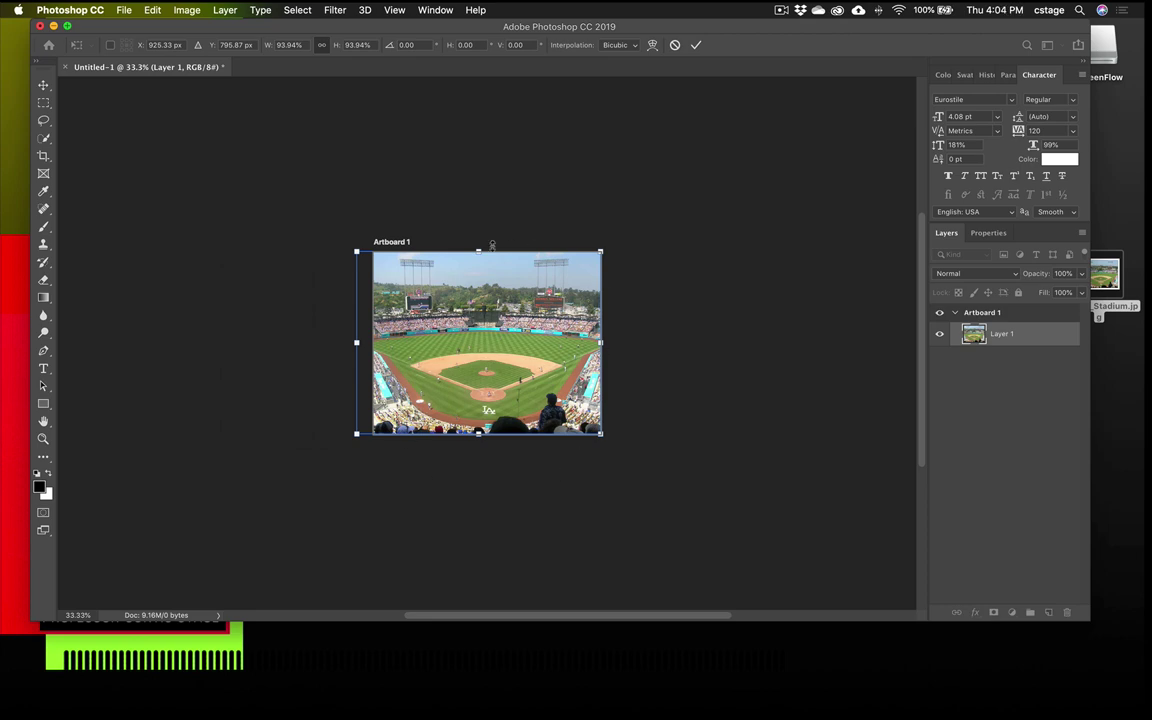
key(super+equal)
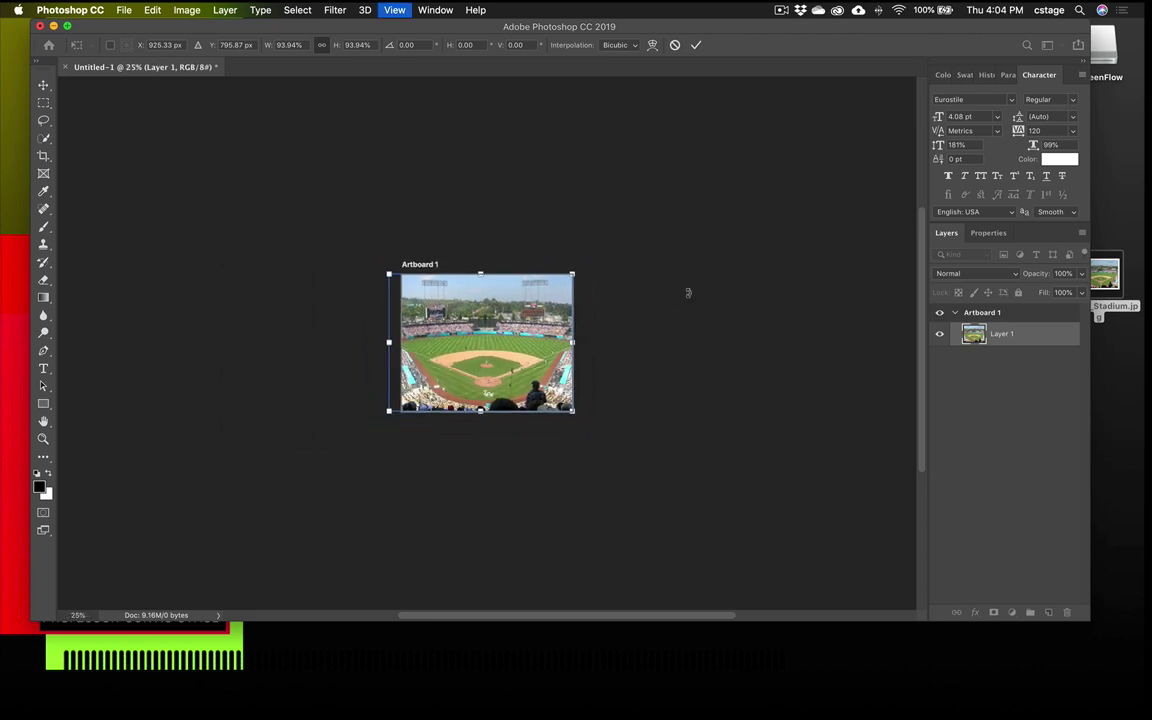
key(super+equal)
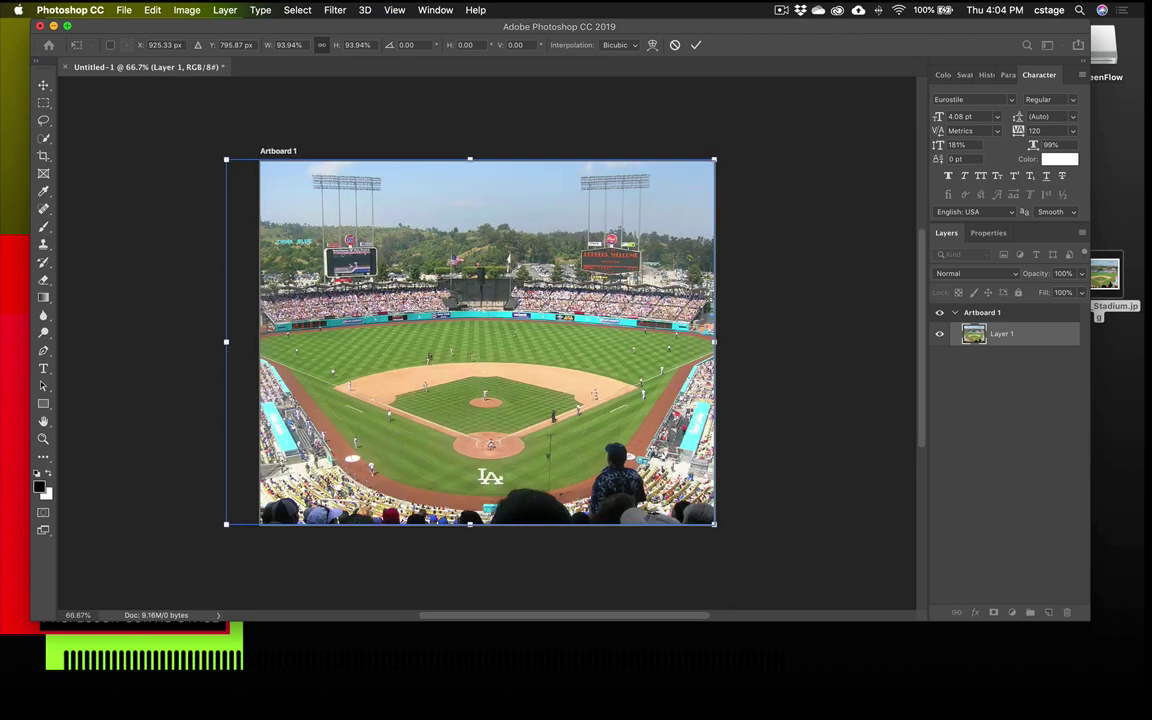
click(698, 47)
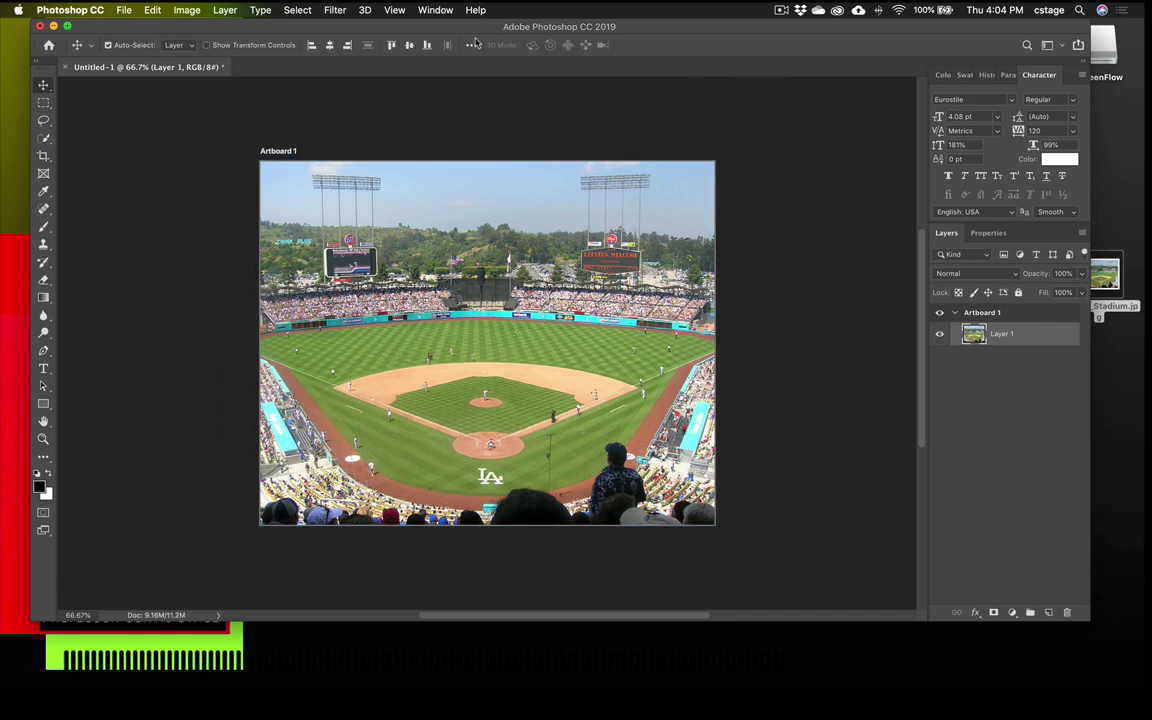
Save As 'cubismdemo' on the Desktop in Photoshop format, accepting the maximize-compatibility options
drag(338, 26, 317, 26)
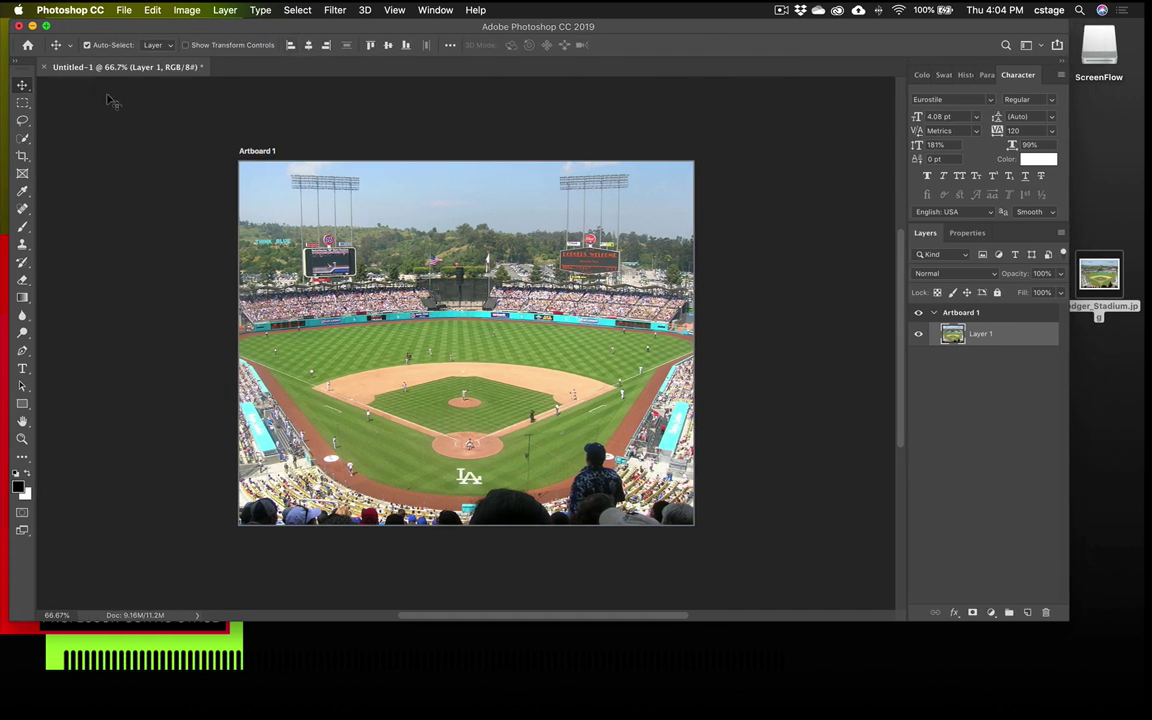
click(124, 12)
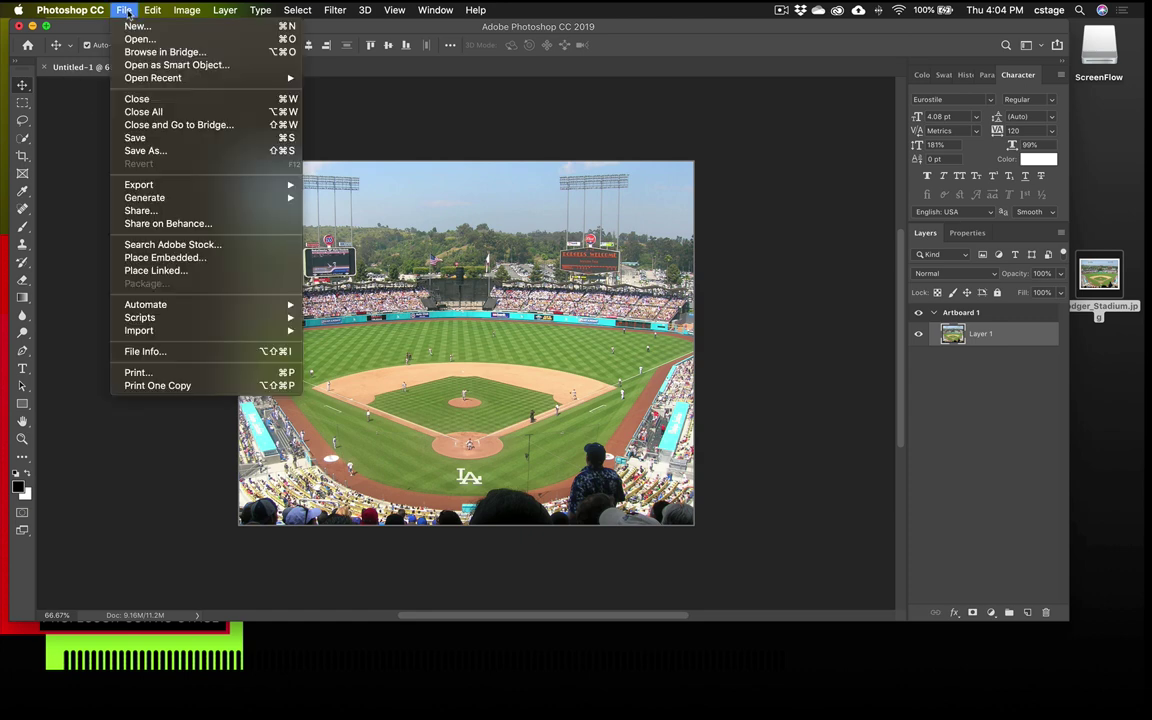
click(150, 151)
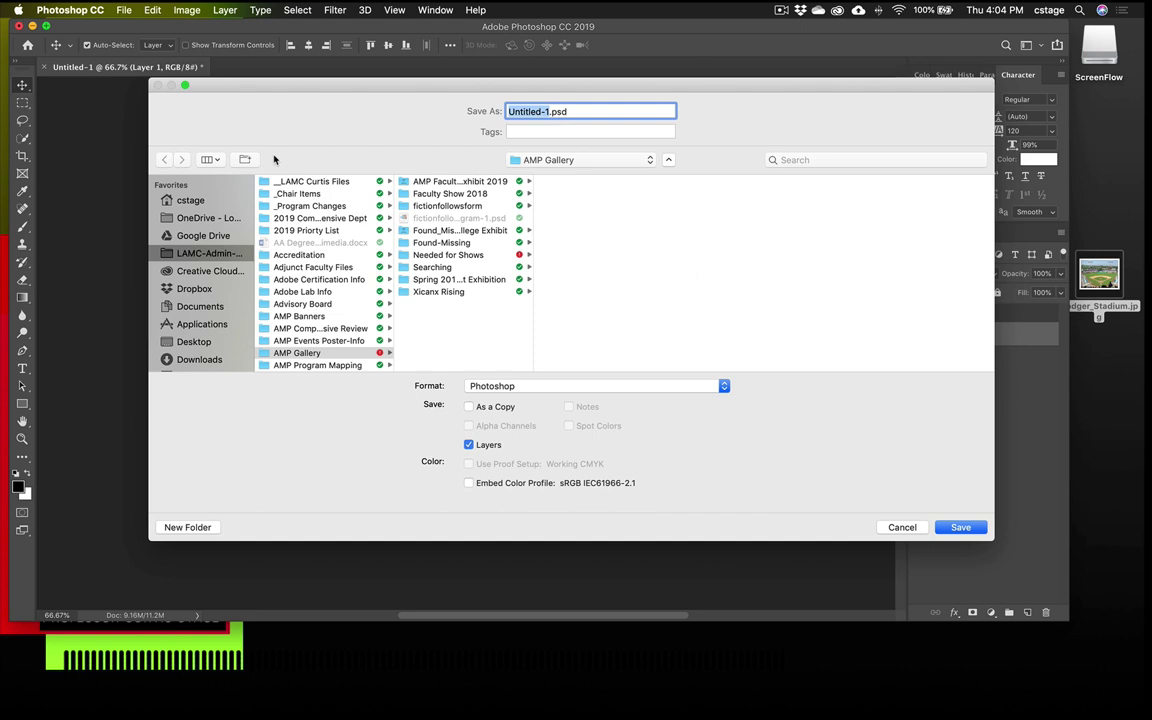
click(195, 340)
text(cubismdemo)
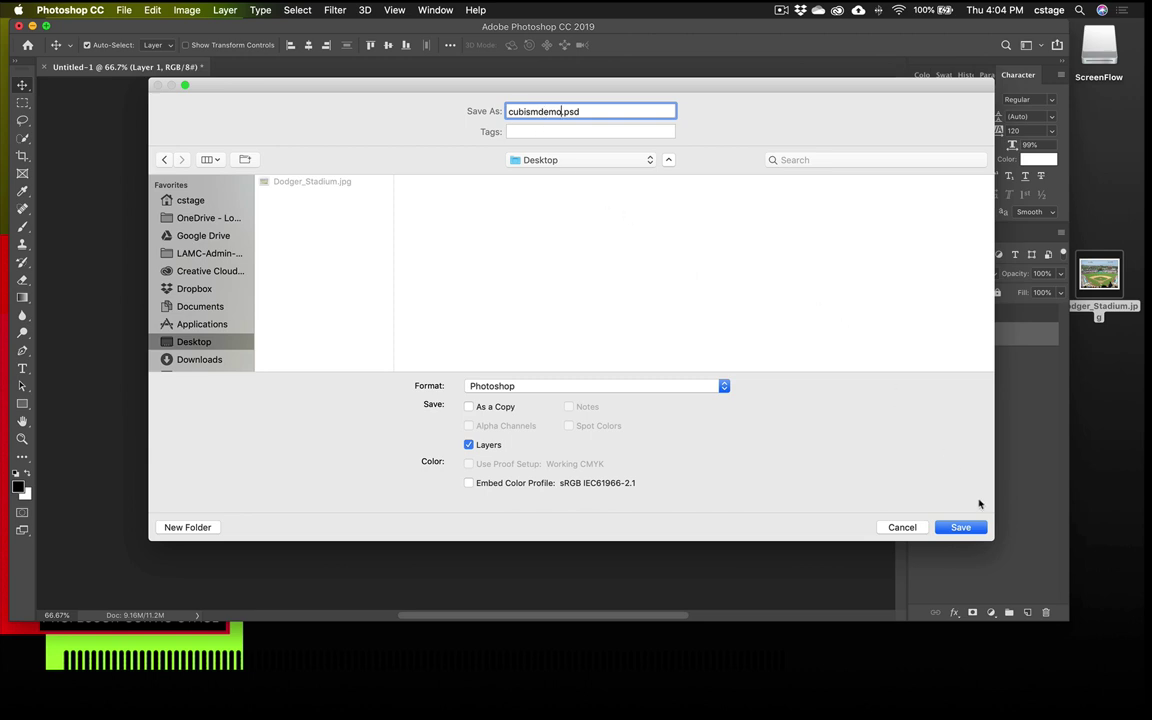
click(524, 388)
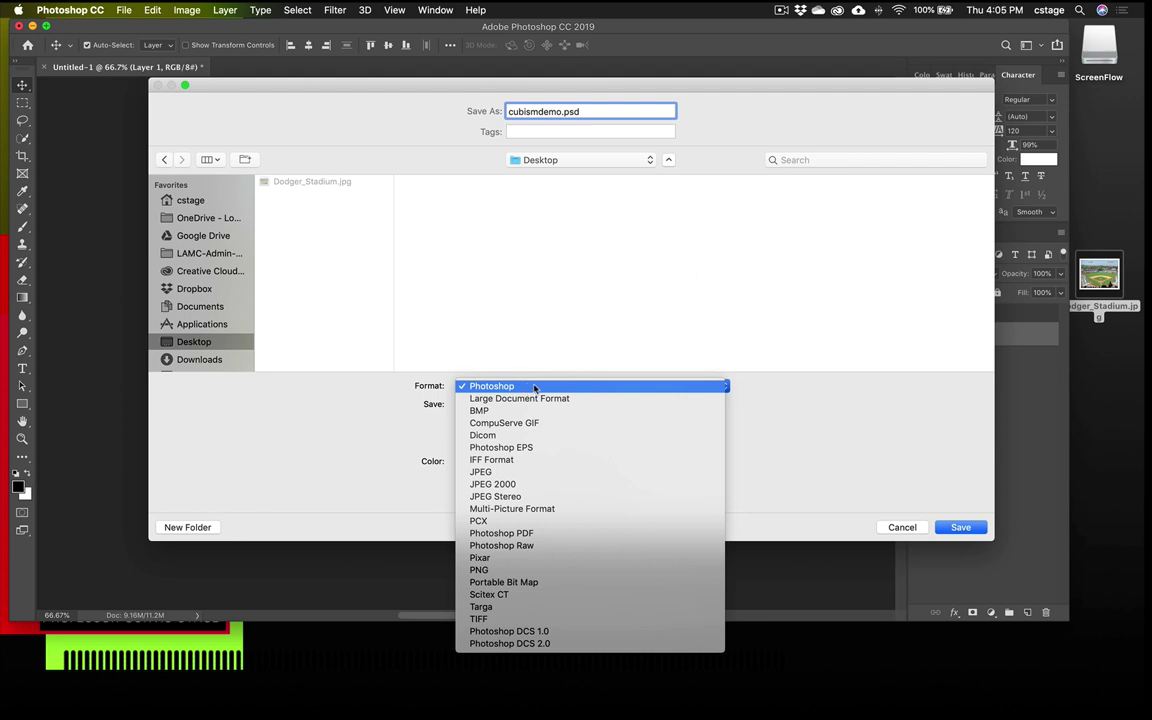
click(810, 399)
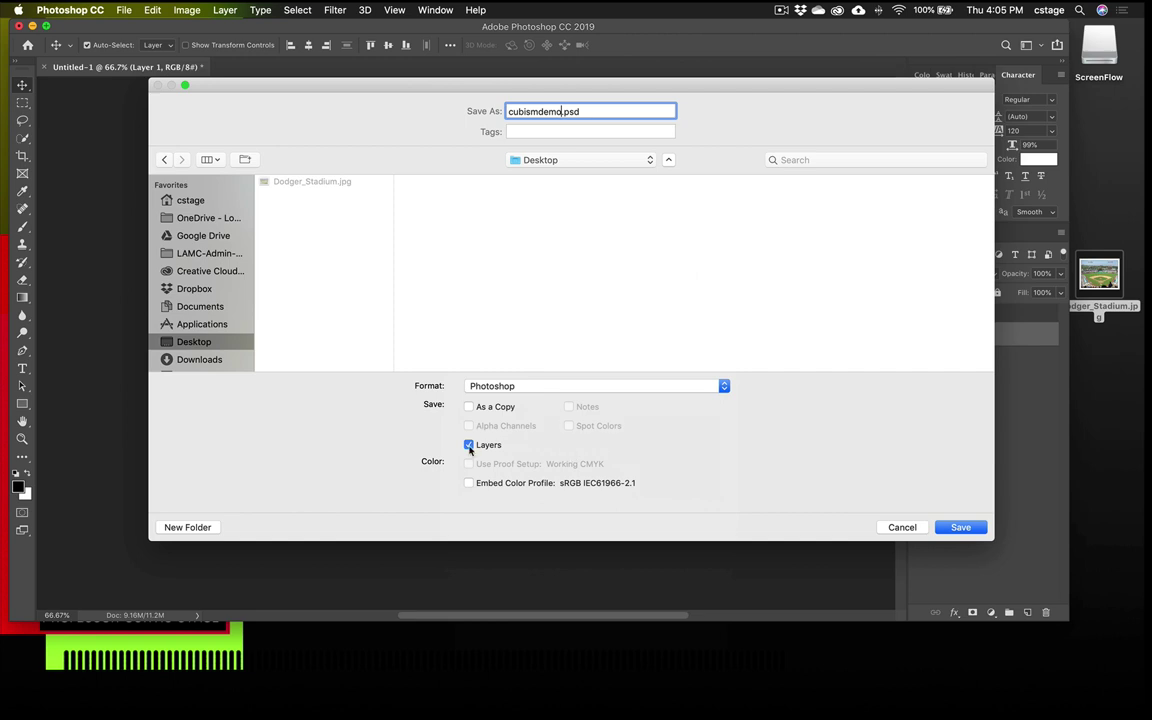
click(959, 528)
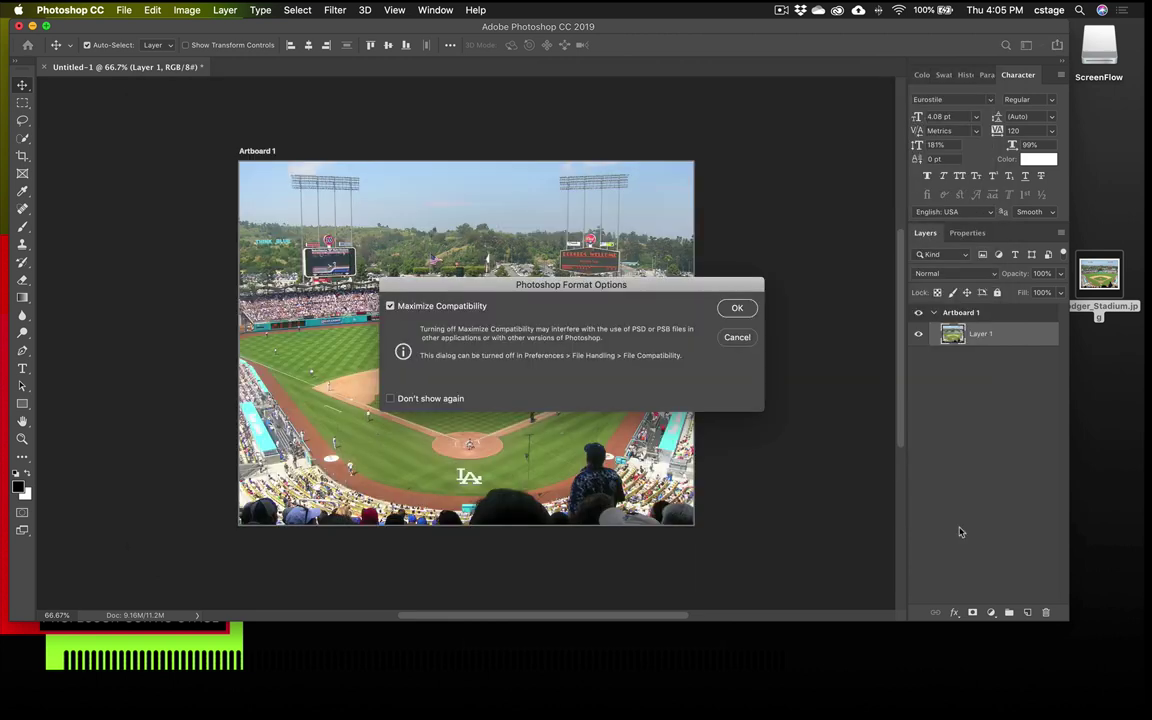
click(737, 307)
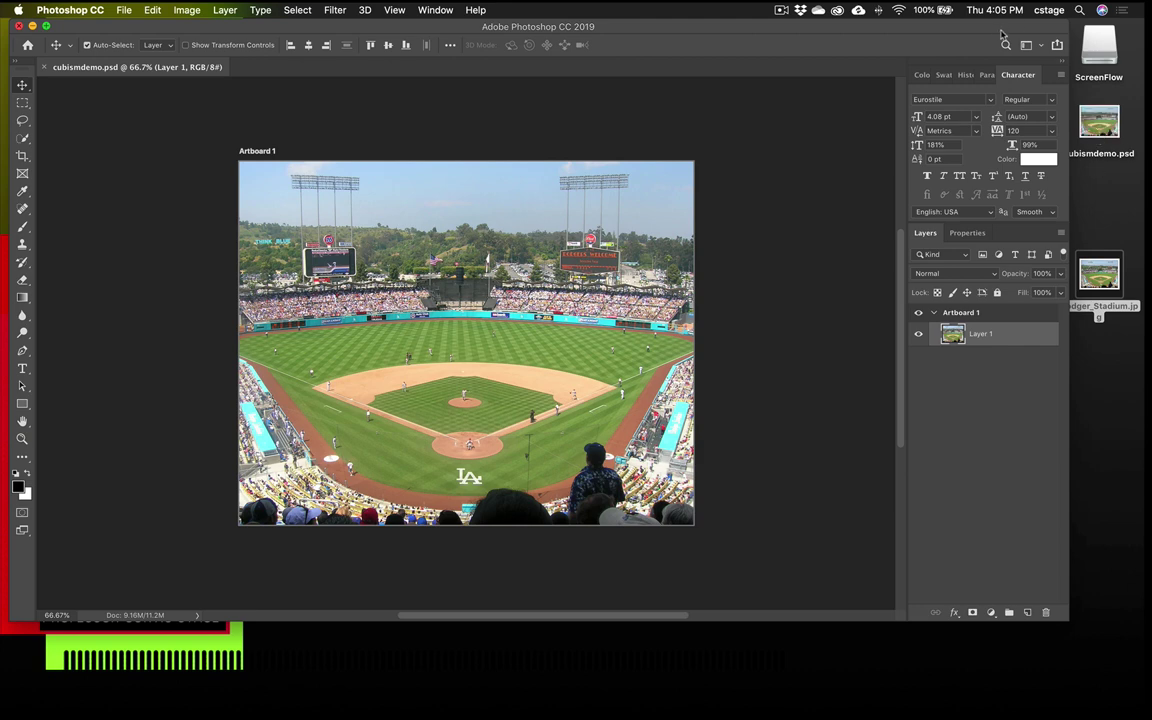
In Chrome's image results, open the CBS Sports night Dodger Stadium photo at full size
mouse_move(1000, 35)
mouse_down()
mouse_move(885, 37)
mouse_move(1035, 38)
mouse_move(1007, 37)
mouse_up()
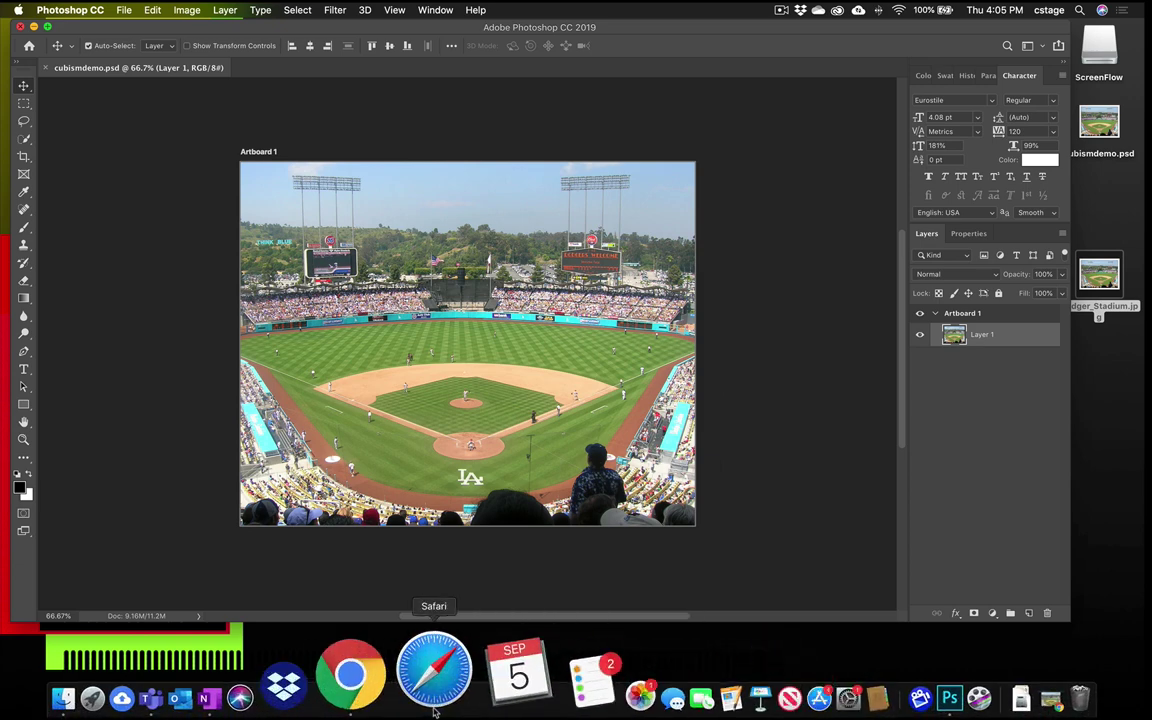
click(385, 688)
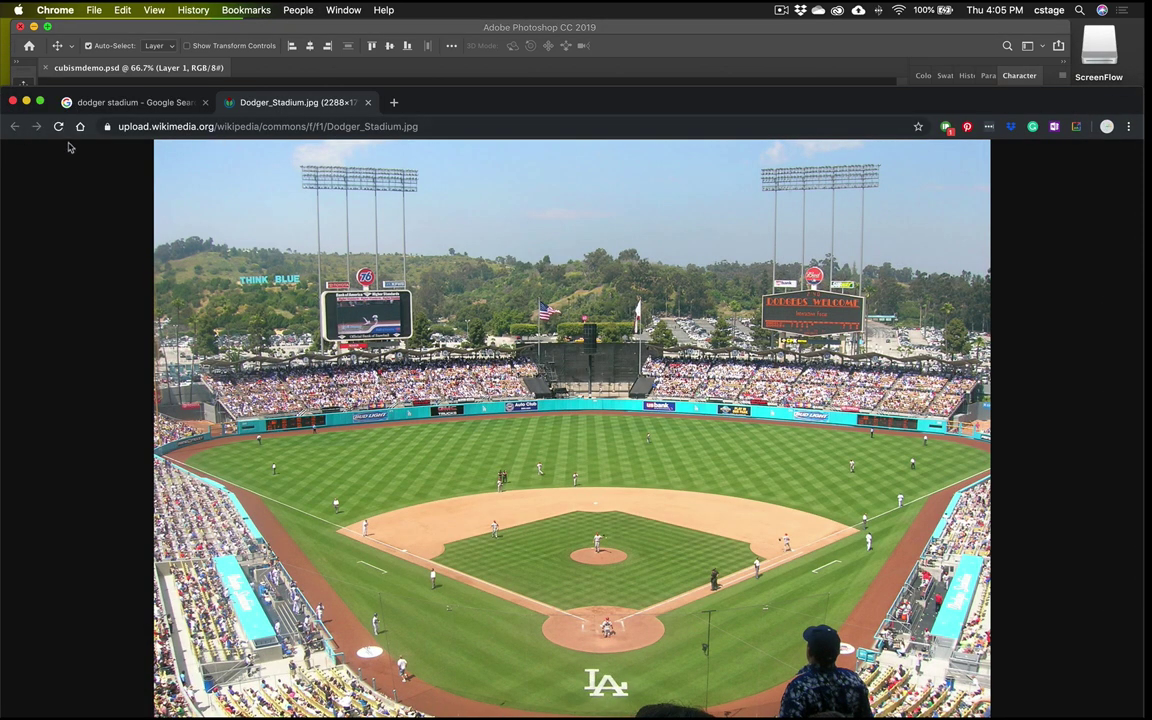
click(368, 103)
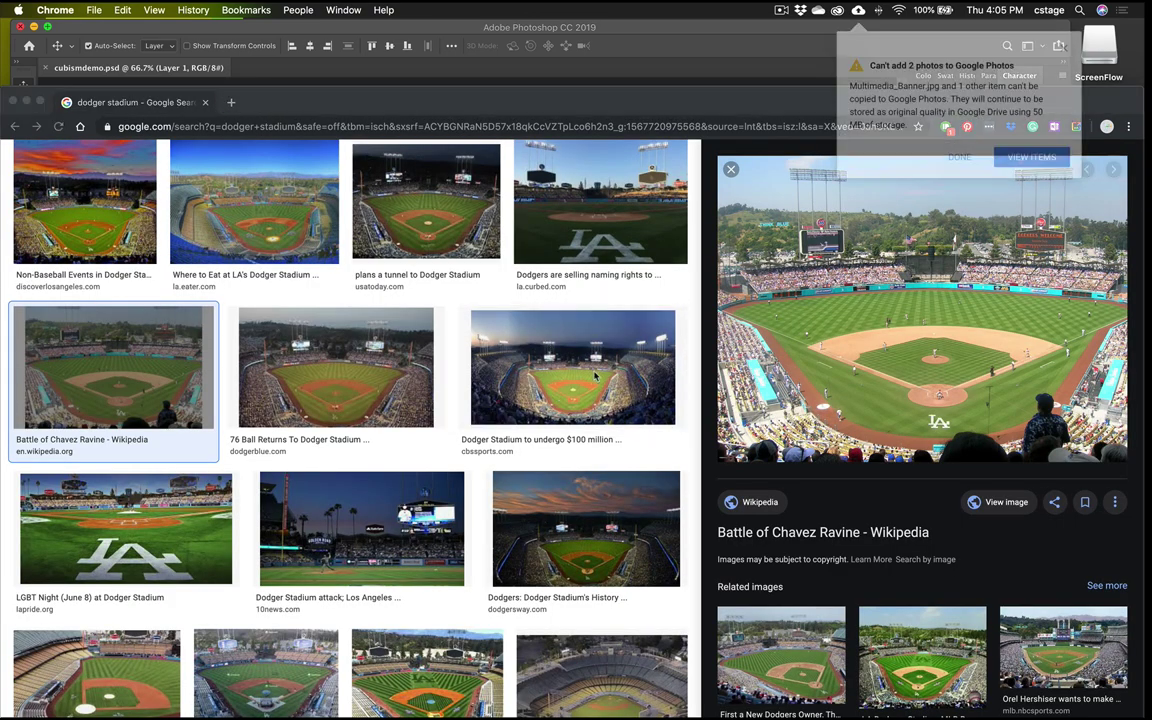
click(959, 157)
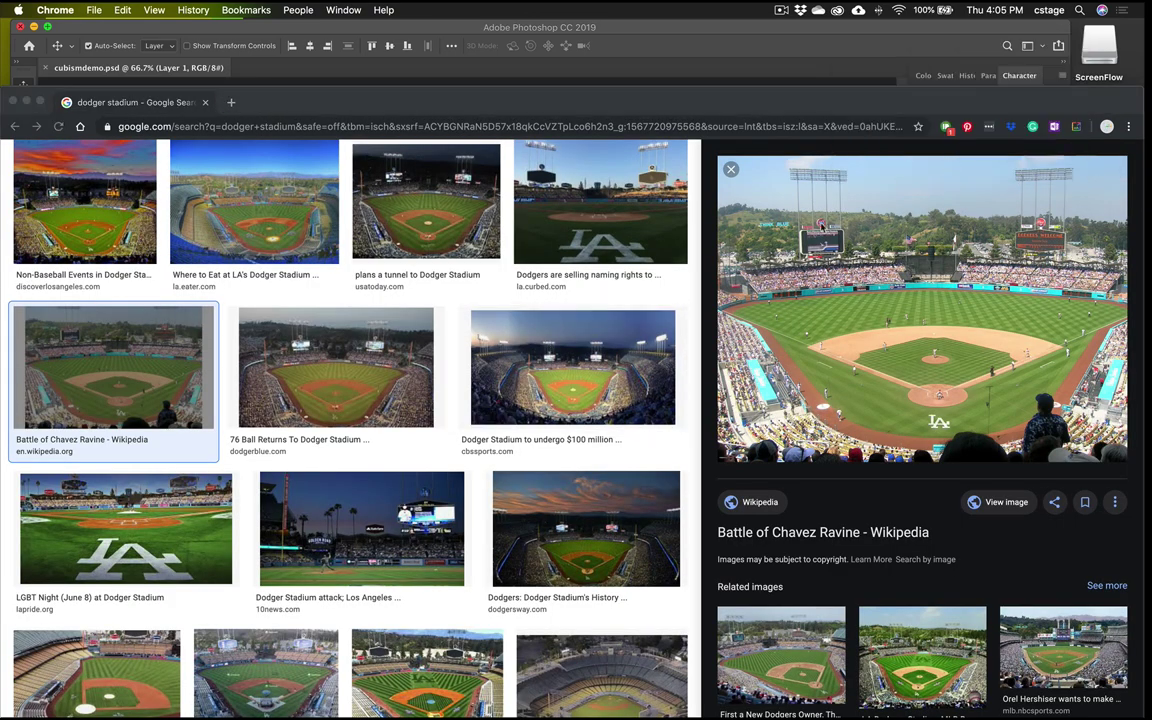
click(549, 382)
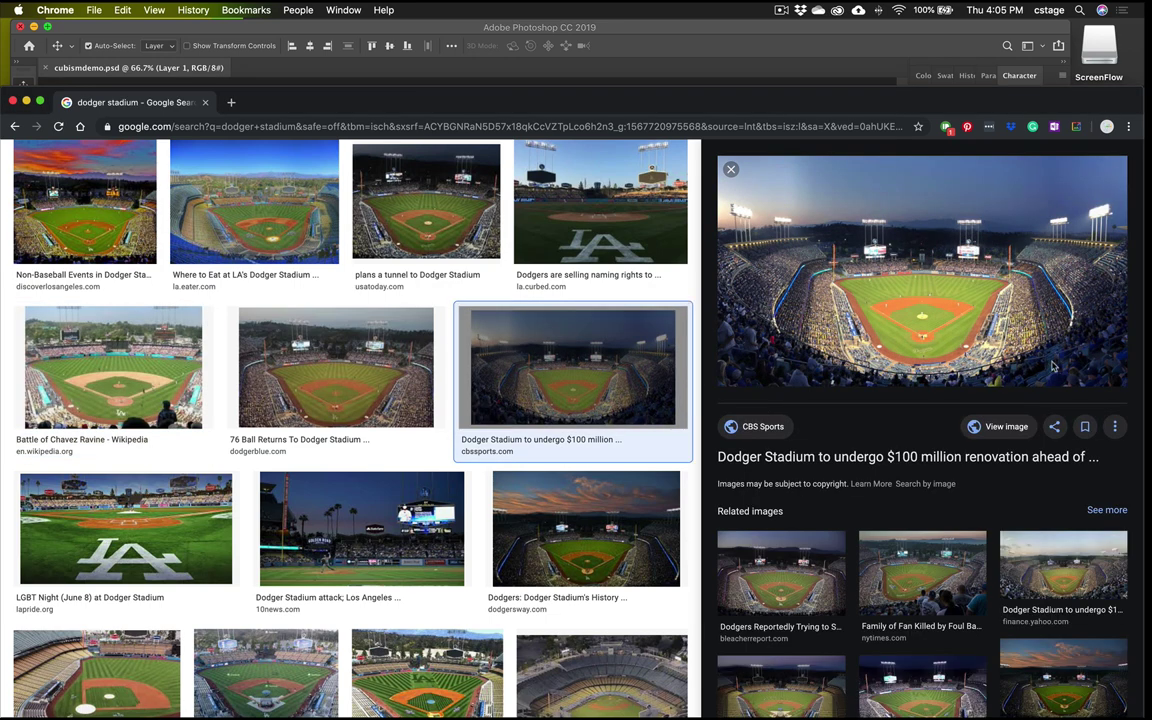
click(985, 427)
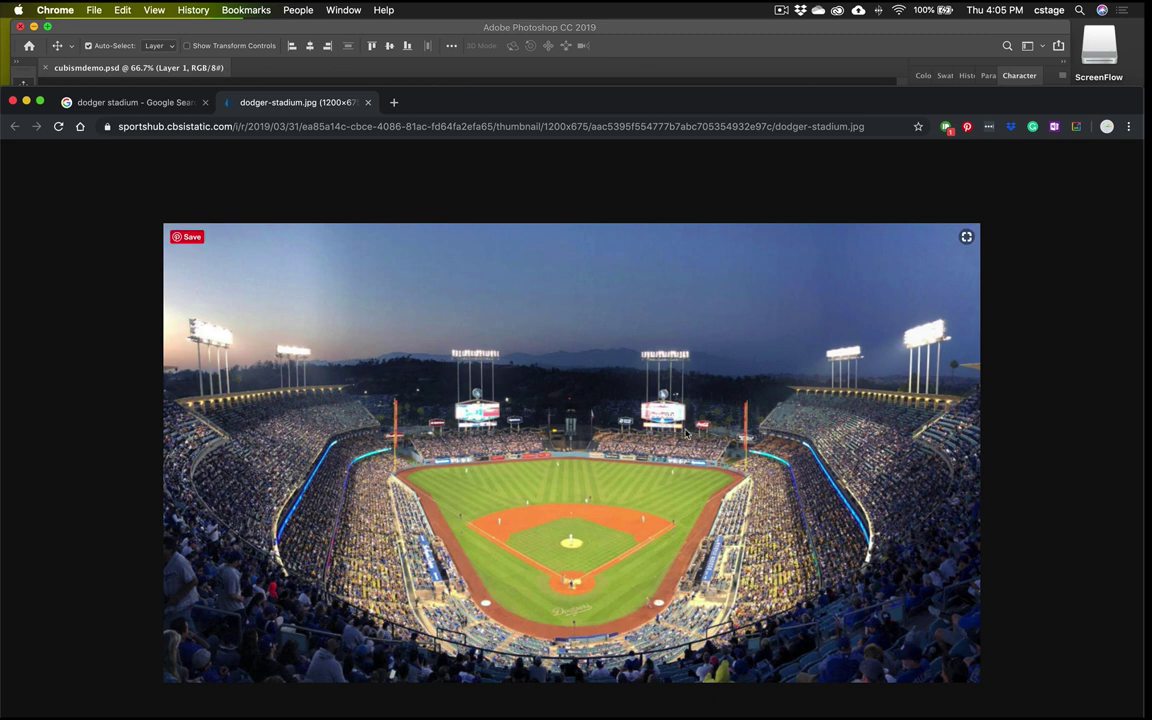
Drag the night photo from Chrome onto the desktop as dodger-stadium.jpg
click(539, 71)
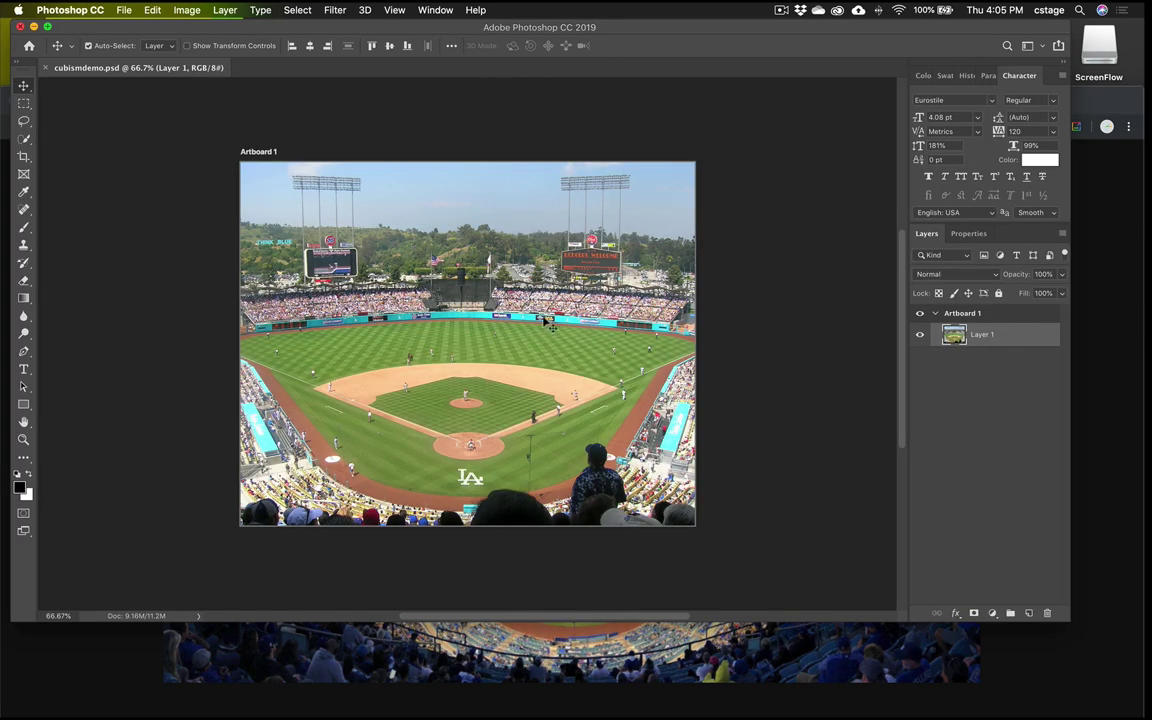
click(1100, 216)
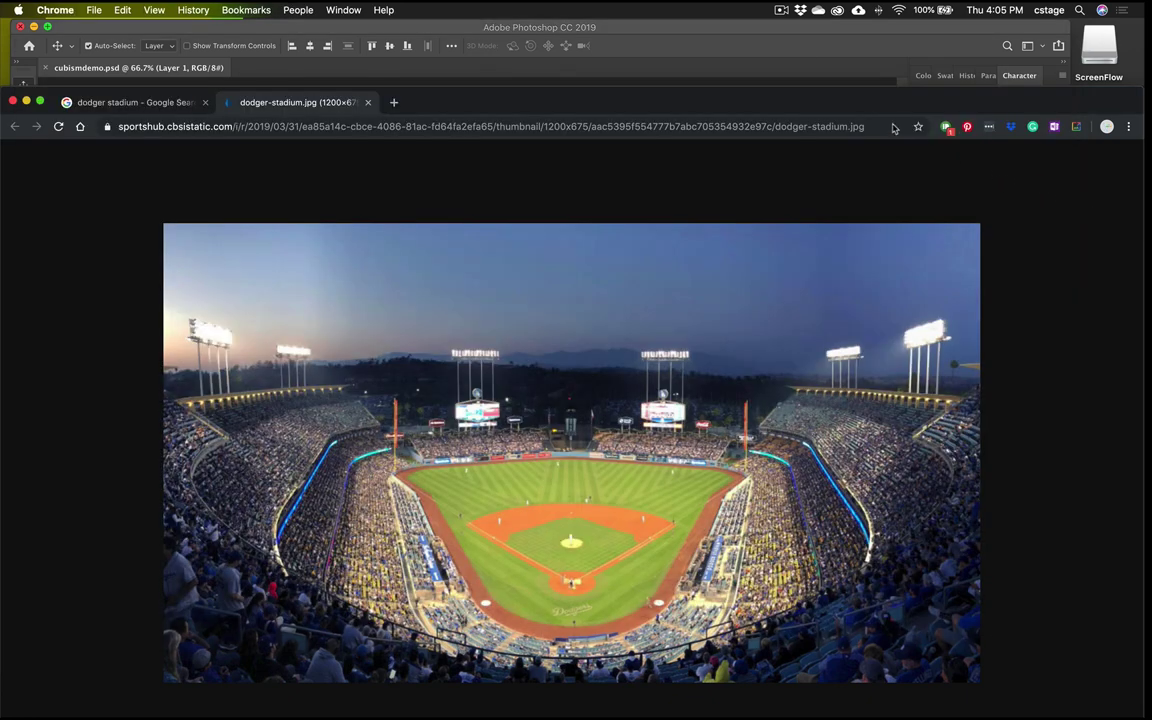
drag(856, 103, 642, 97)
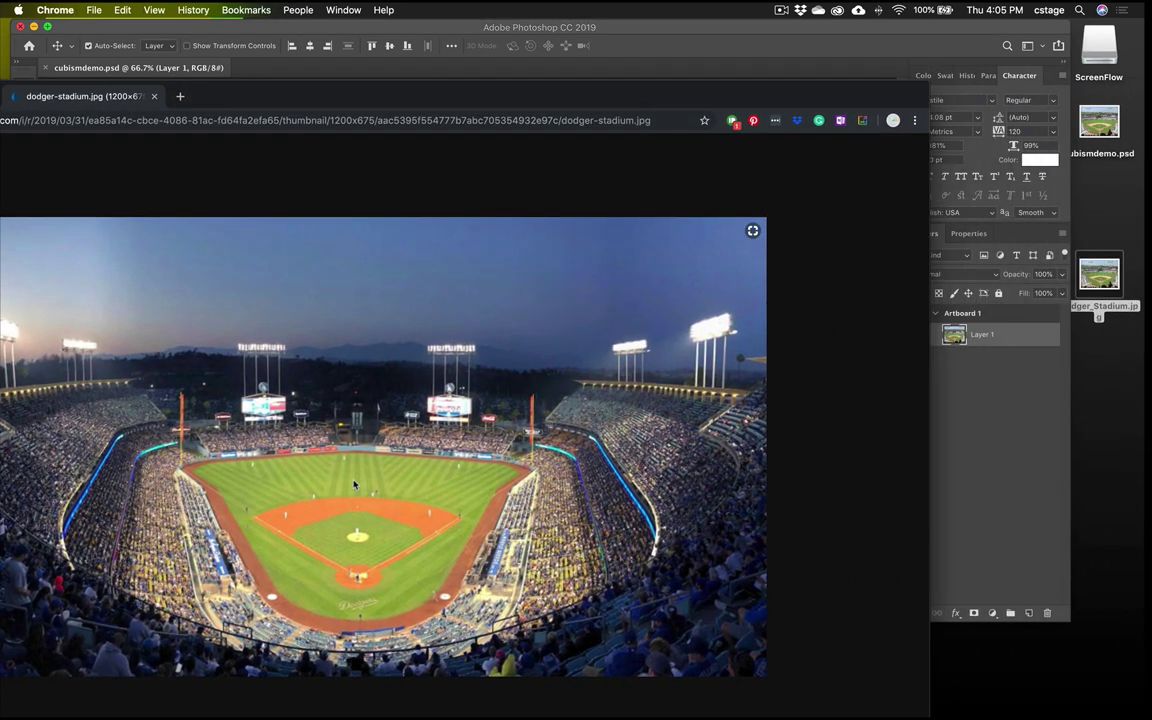
mouse_move(329, 492)
mouse_down()
mouse_move(745, 430)
mouse_move(1105, 435)
mouse_move(810, 700)
mouse_move(880, 690)
mouse_move(849, 684)
mouse_up()
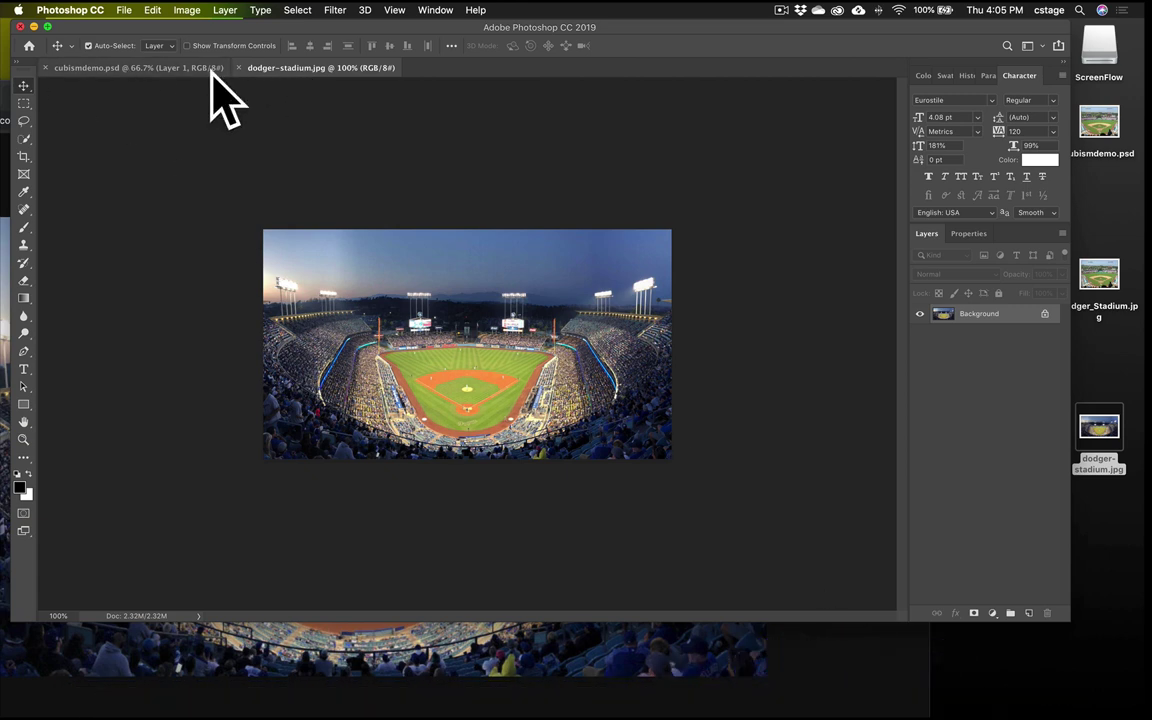
Arrange dodger-stadium.jpg and cubismdemo.psd 2-up Vertical and zoom cubismdemo out to 50%
click(132, 69)
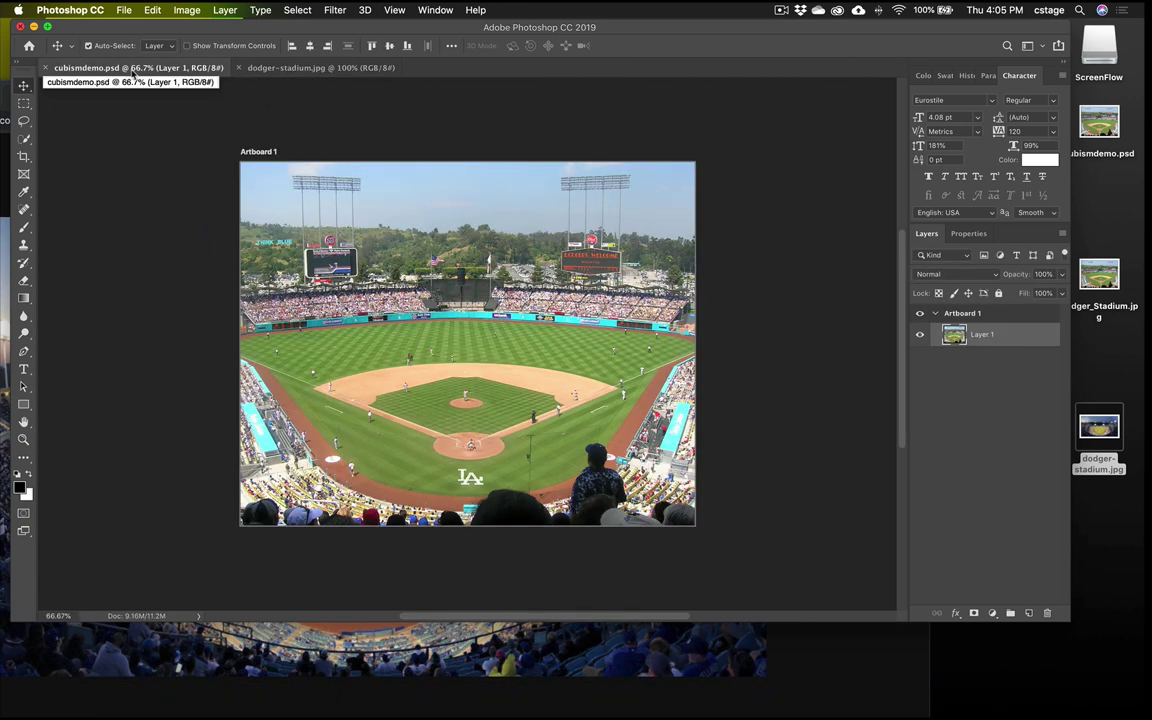
click(265, 69)
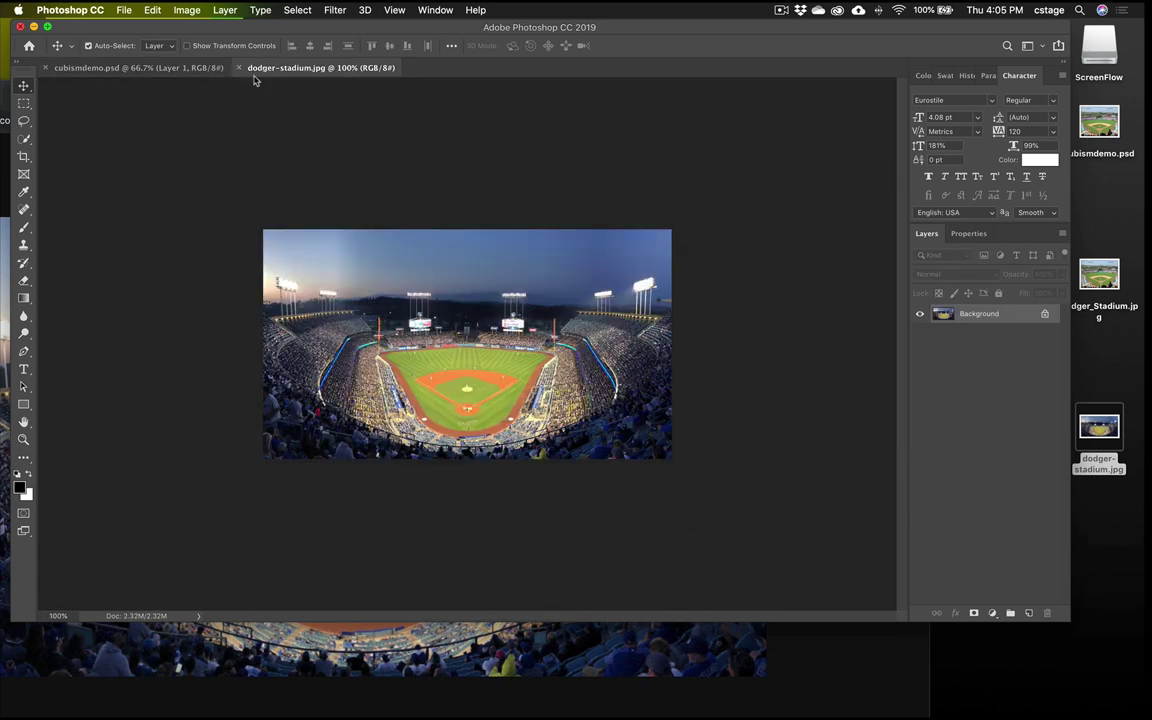
click(436, 10)
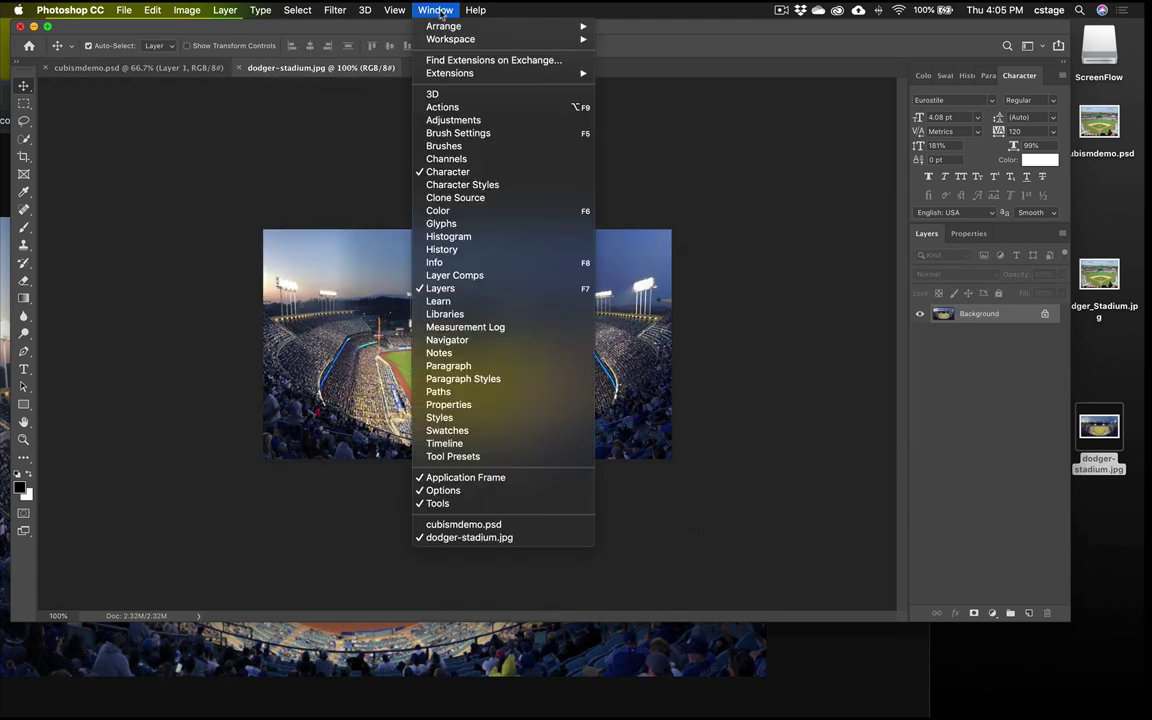
mouse_move(442, 29)
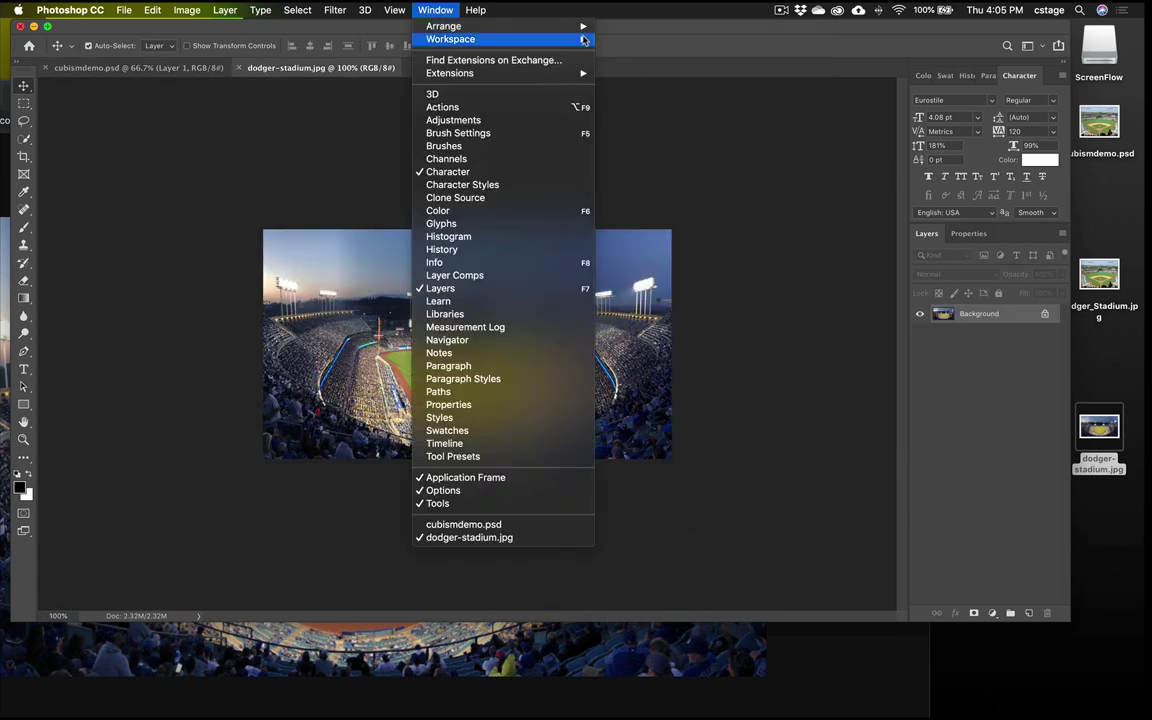
click(655, 70)
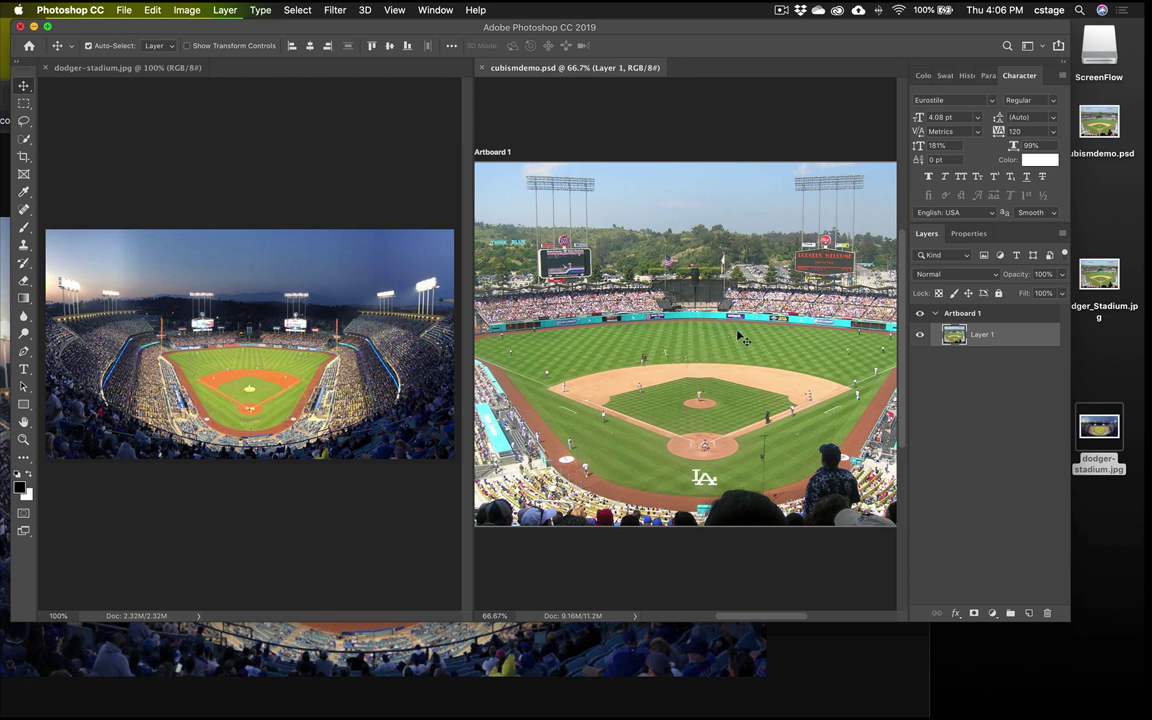
key(super+minus)
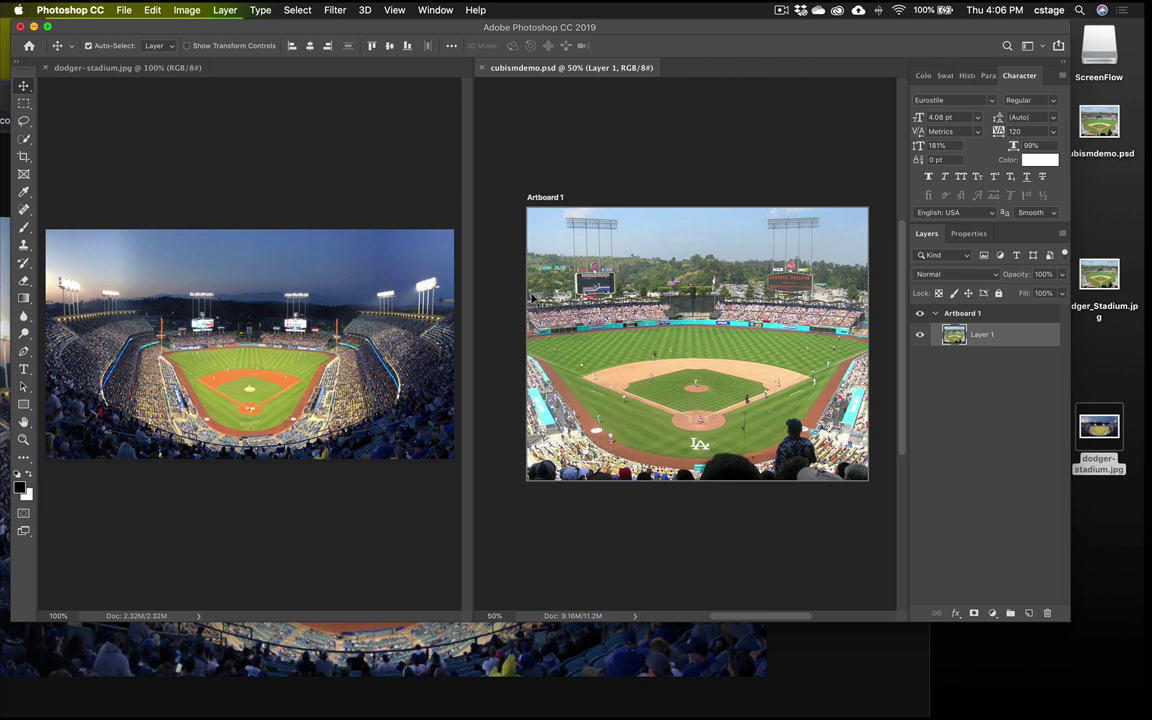
Pick the Polygonal Lasso tool and select a tall wedge in the night stadium photo
click(24, 120)
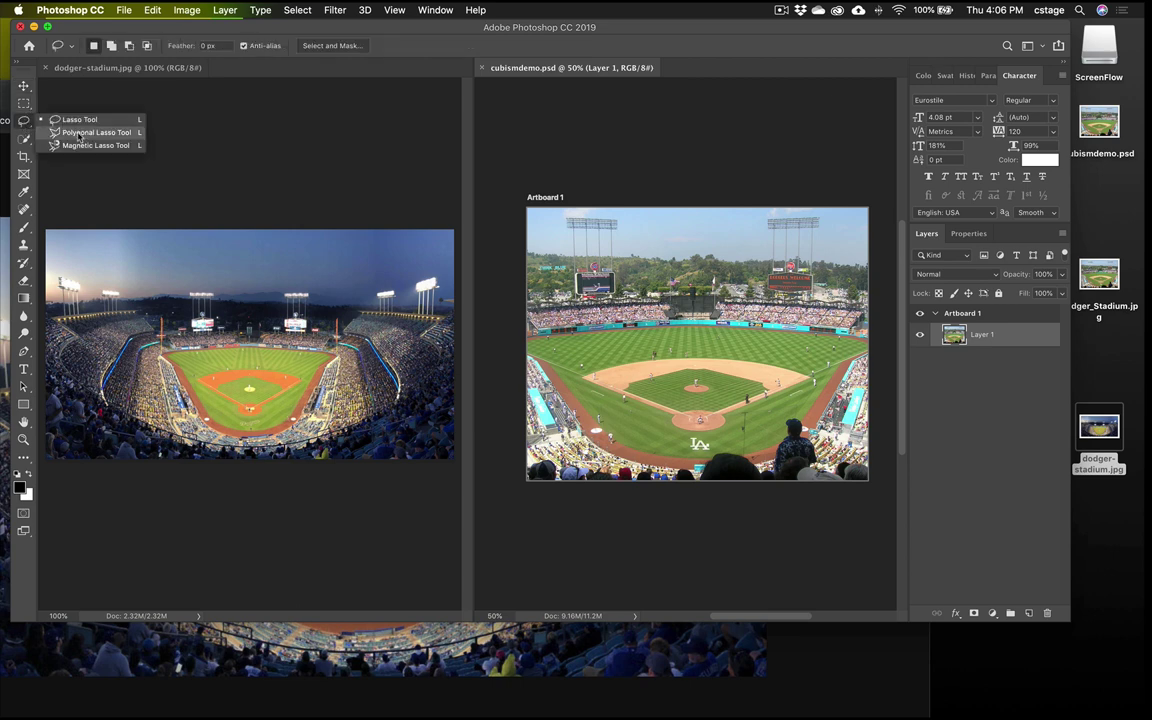
click(79, 134)
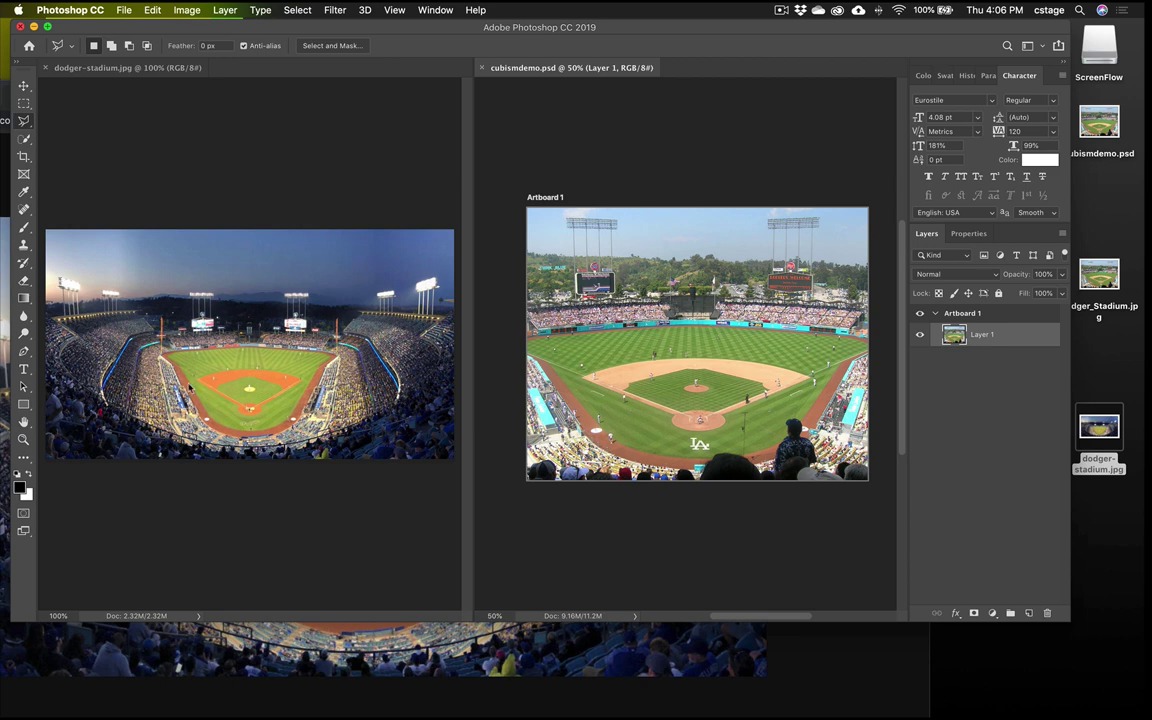
click(155, 390)
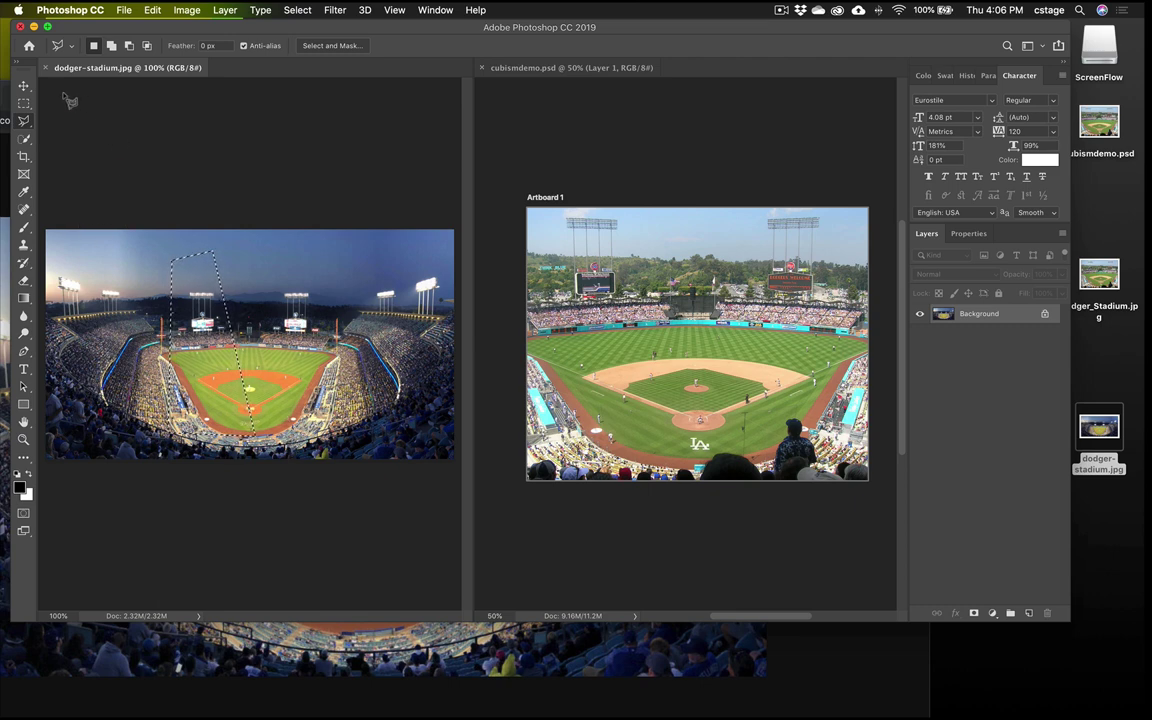
Drag the wedge with the Move tool onto the cubismdemo artboard as Layer 2
click(25, 87)
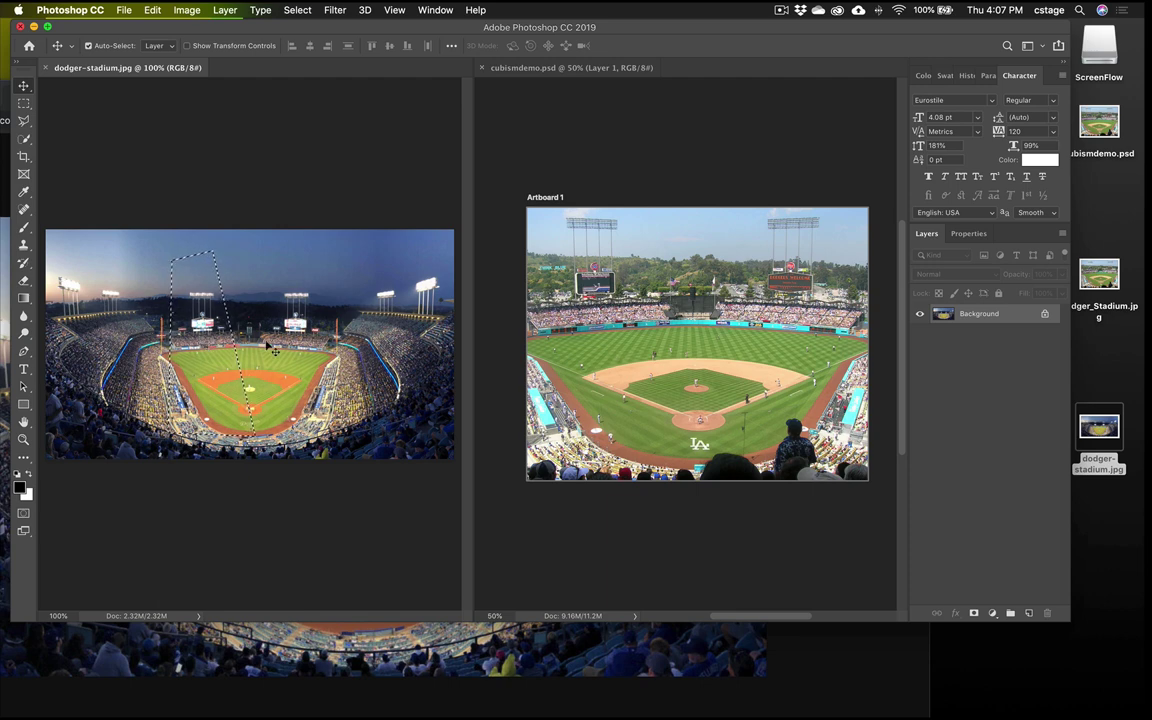
mouse_move(205, 363)
mouse_down()
mouse_move(285, 345)
mouse_move(252, 368)
mouse_move(450, 362)
mouse_up()
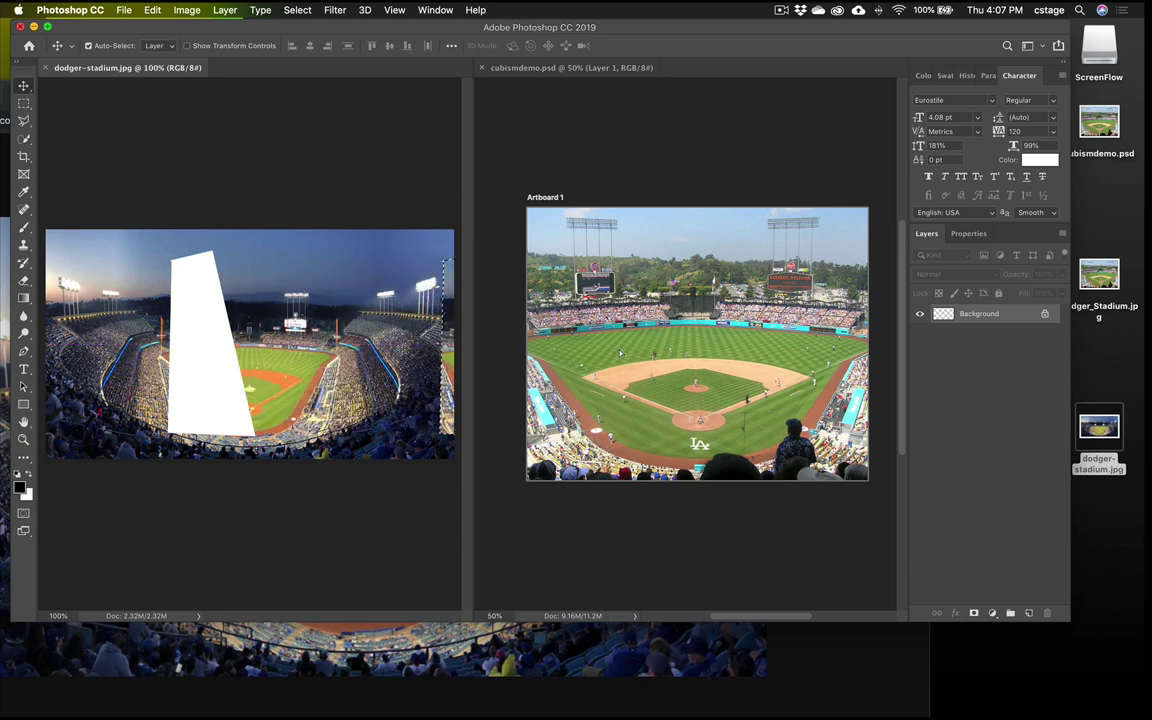
drag(620, 352, 620, 354)
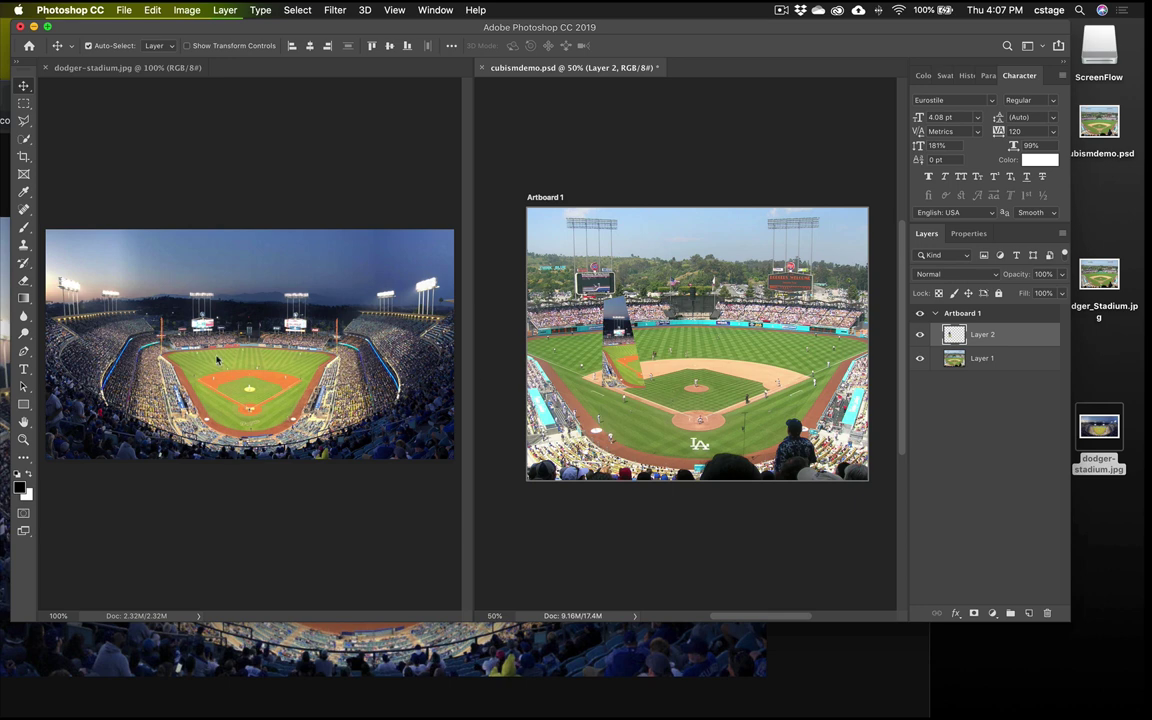
Undo the stray second move and reposition Layer 2 over the left infield
click(216, 358)
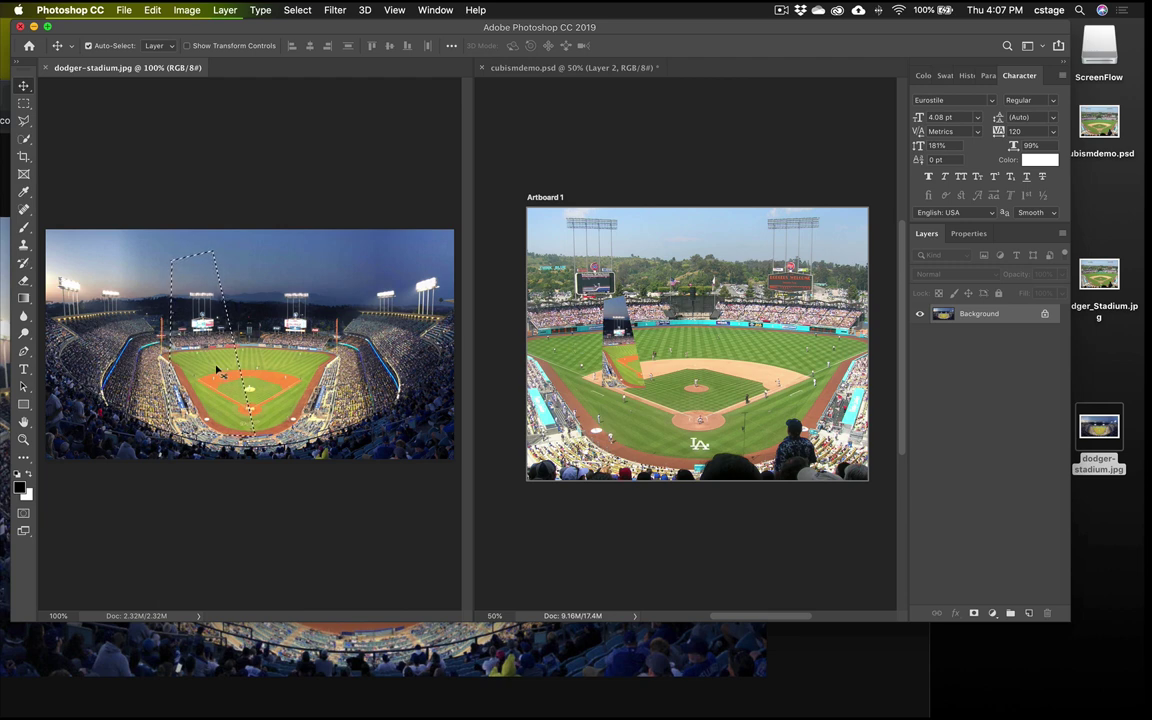
drag(209, 368, 251, 372)
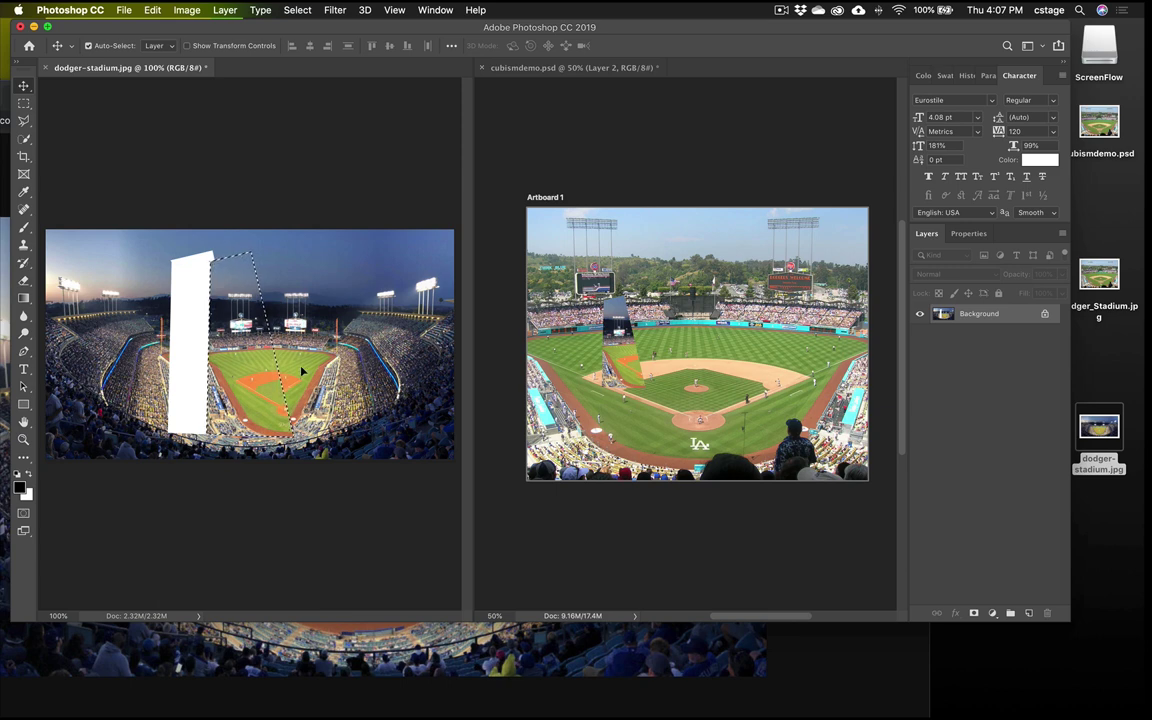
key(super+z)
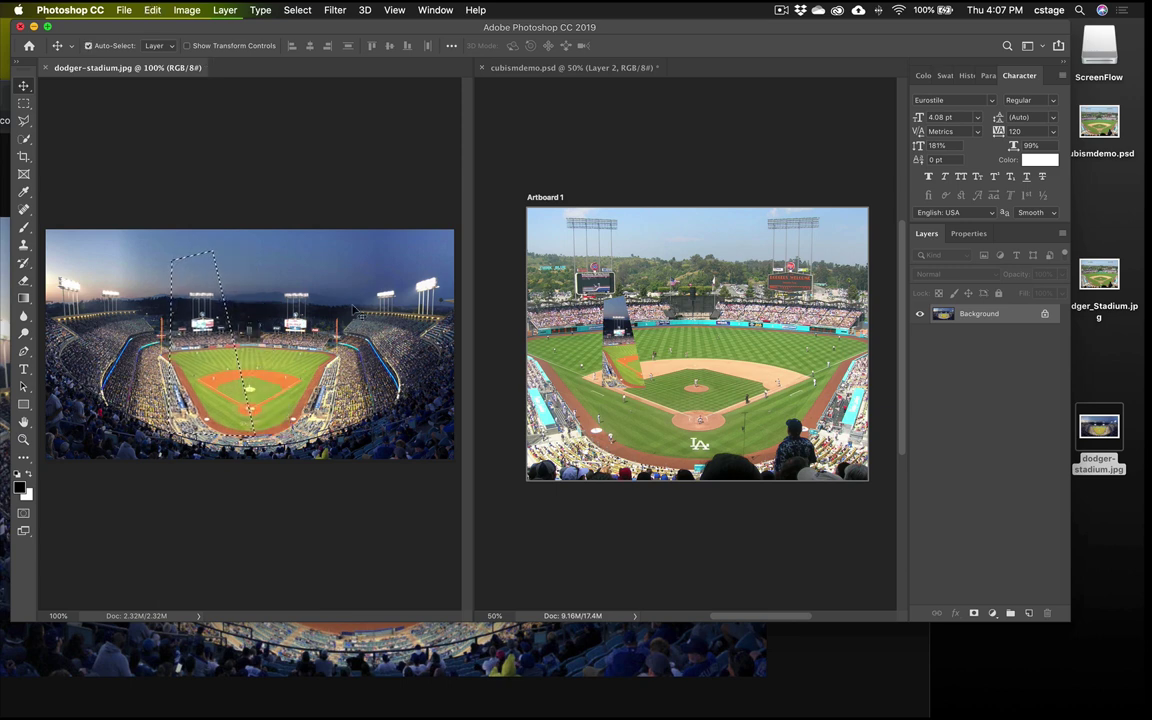
click(618, 355)
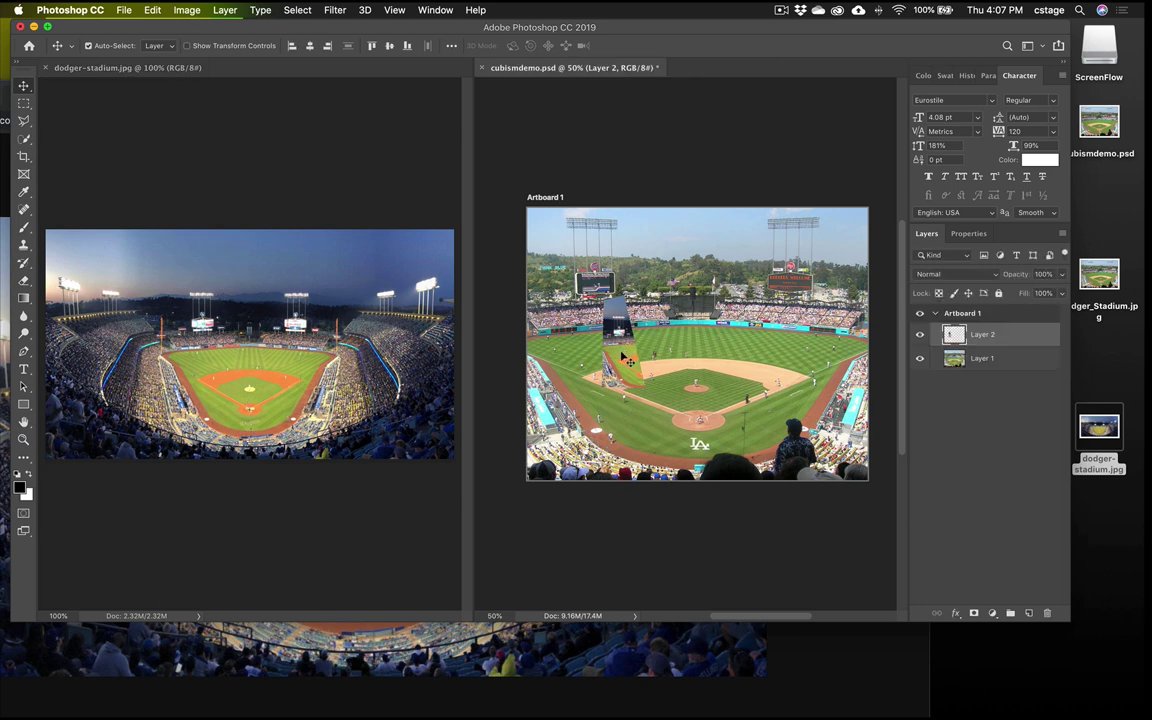
drag(560, 316, 612, 368)
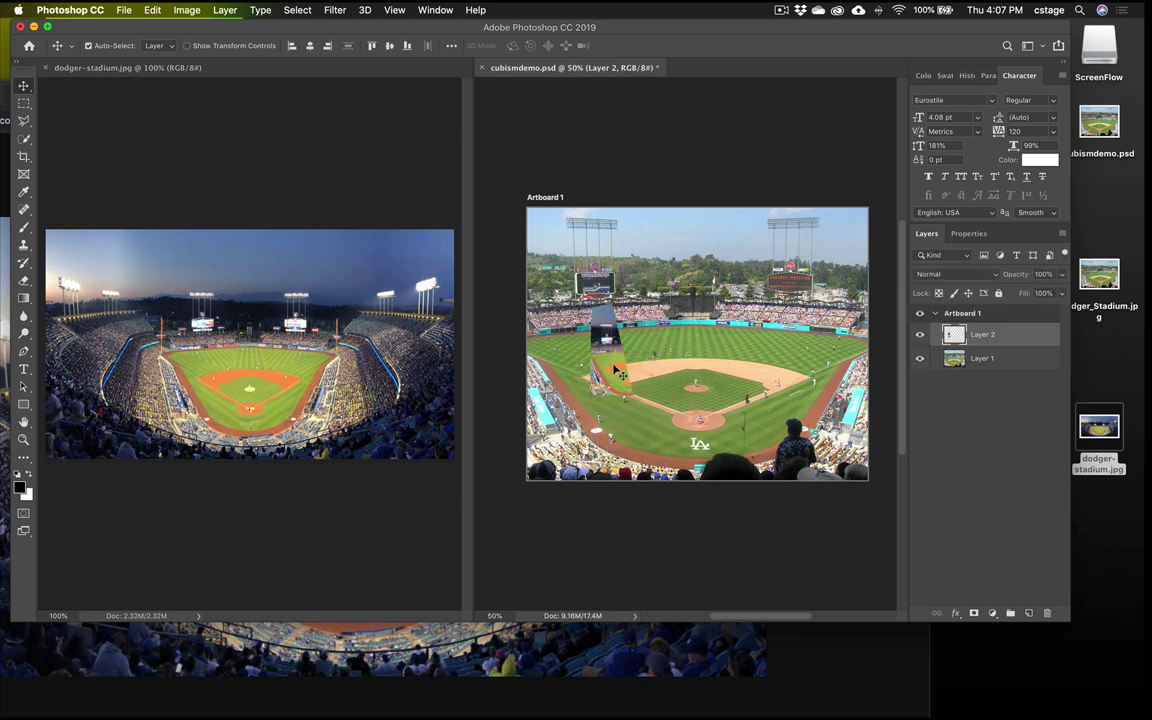
Scale Layer 2's night wedge to 289.60%, nudge it upward, and commit the transform
key(super+t)
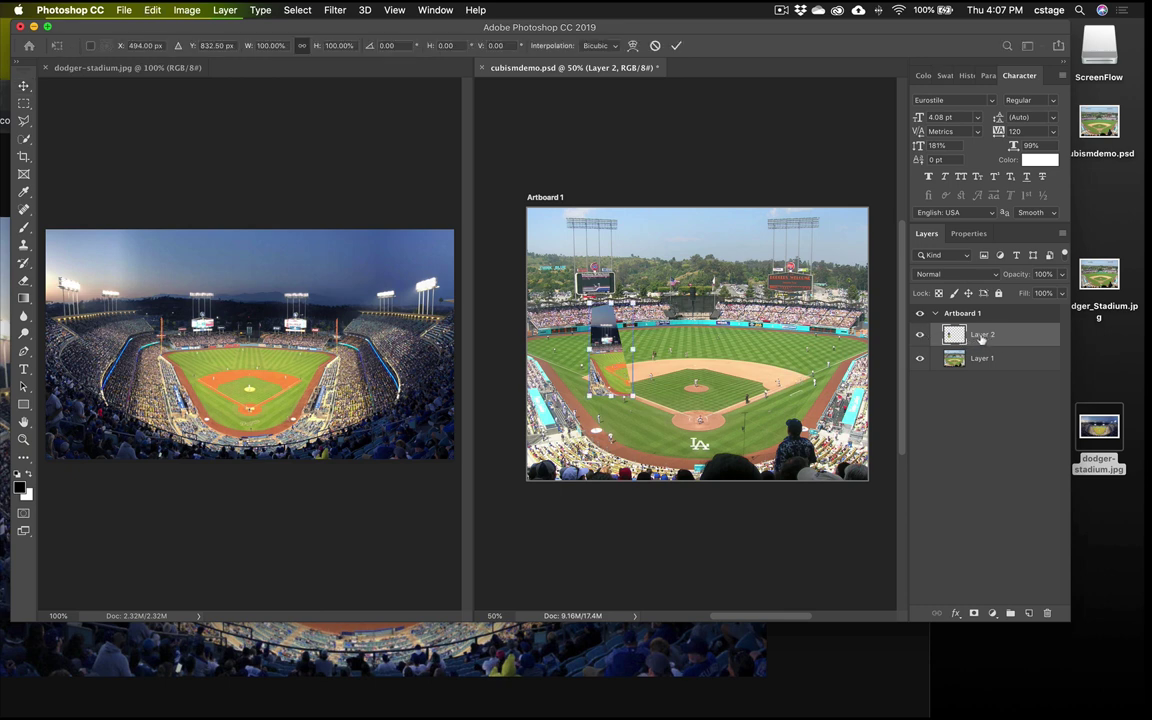
drag(632, 396, 665, 466)
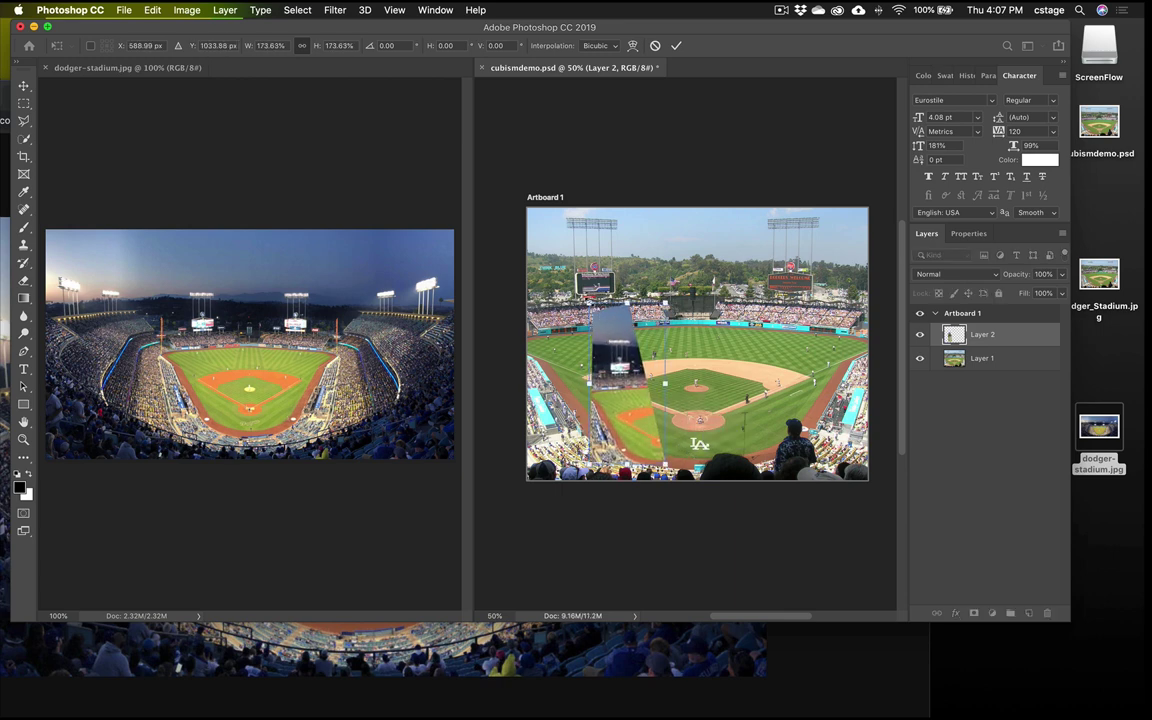
drag(590, 305, 537, 196)
mouse_move(597, 372)
mouse_down()
mouse_move(592, 354)
mouse_move(605, 367)
mouse_up()
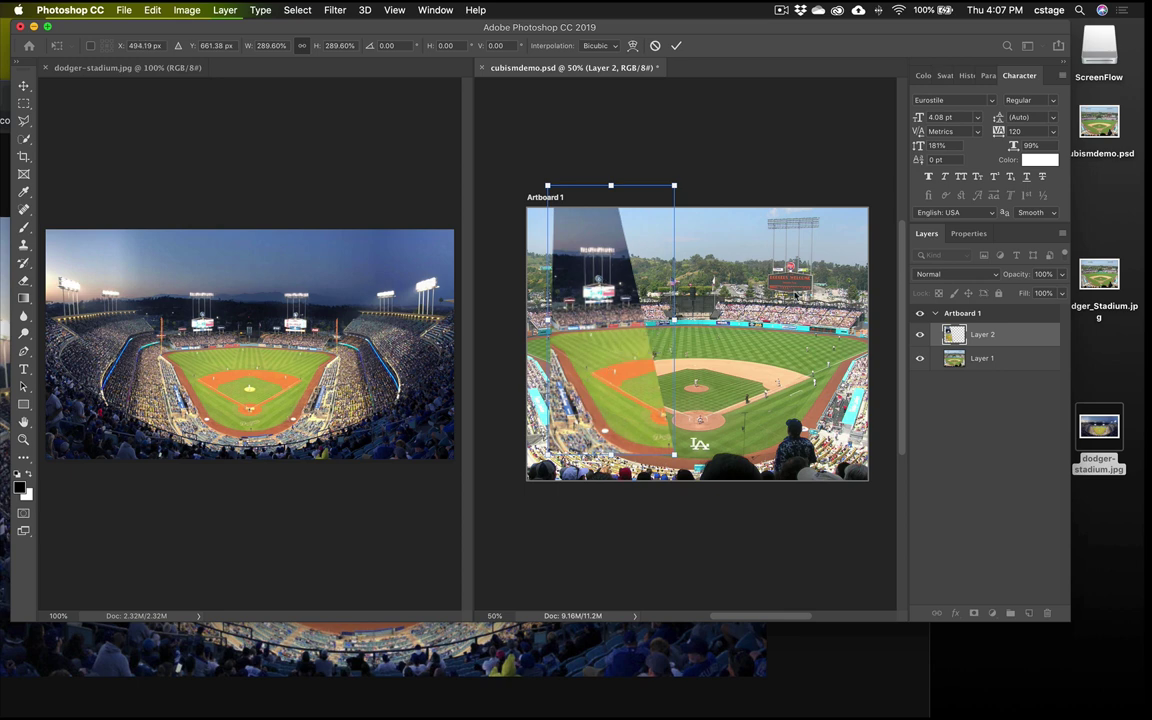
click(676, 46)
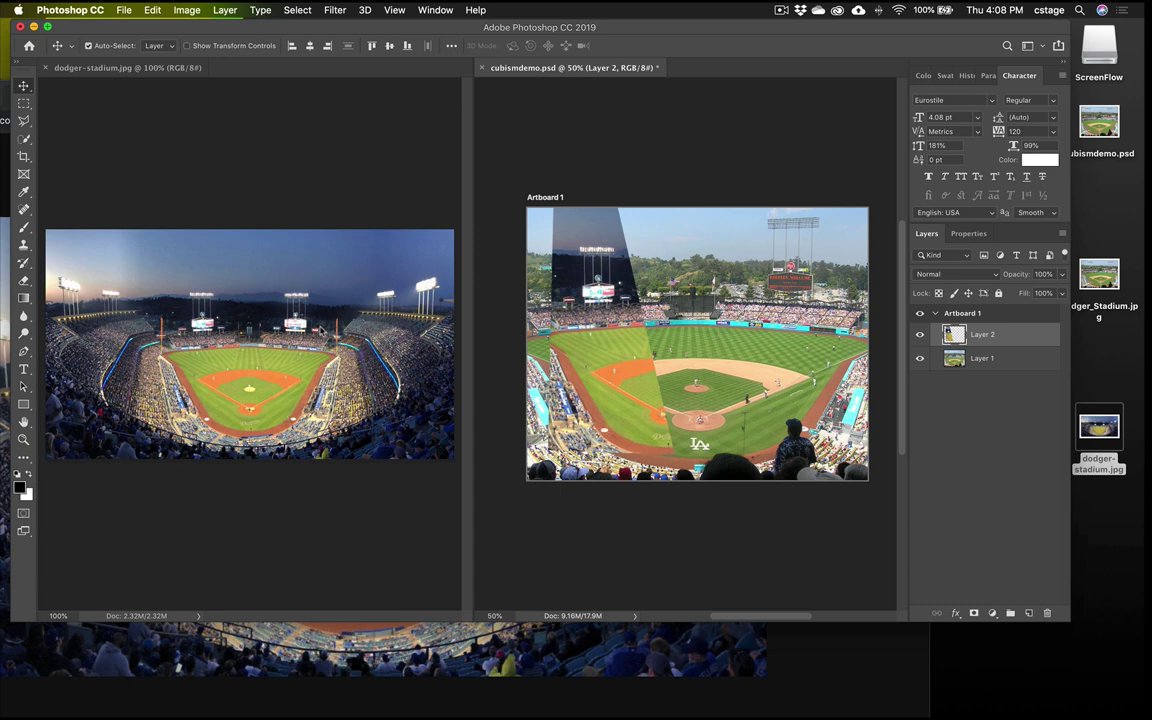
Deselect, lasso a new wedge from the night photo's lower field, and drag it onto the artboard
click(385, 276)
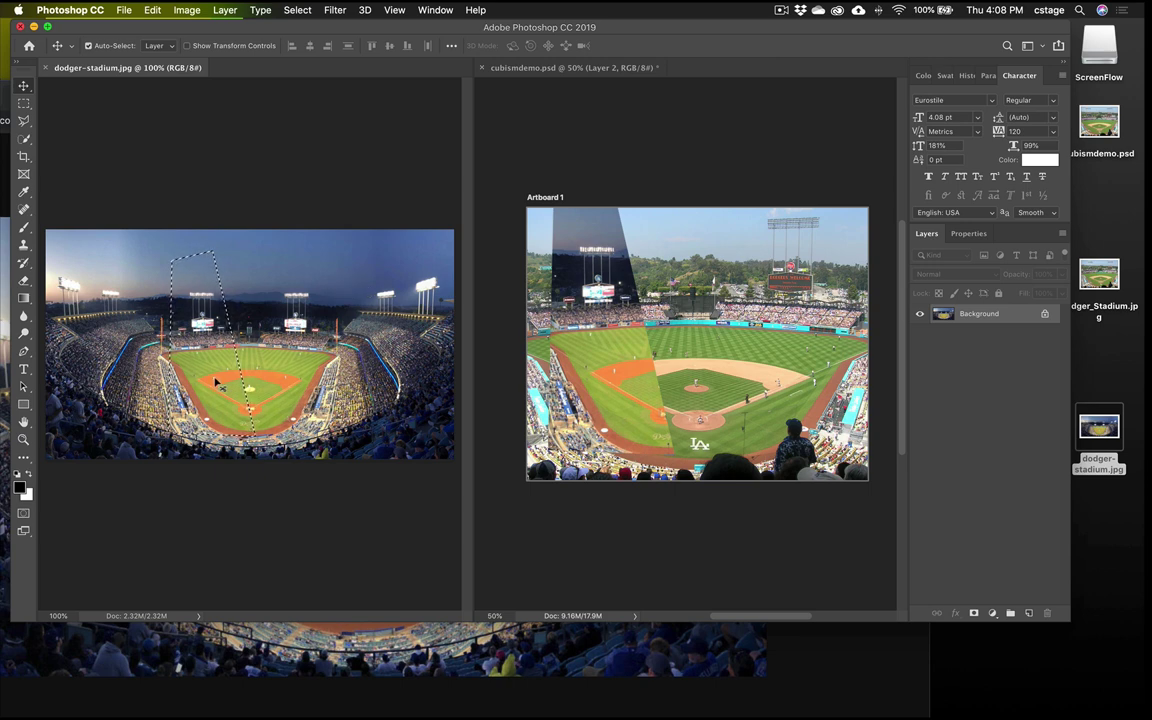
key(super+d)
click(24, 121)
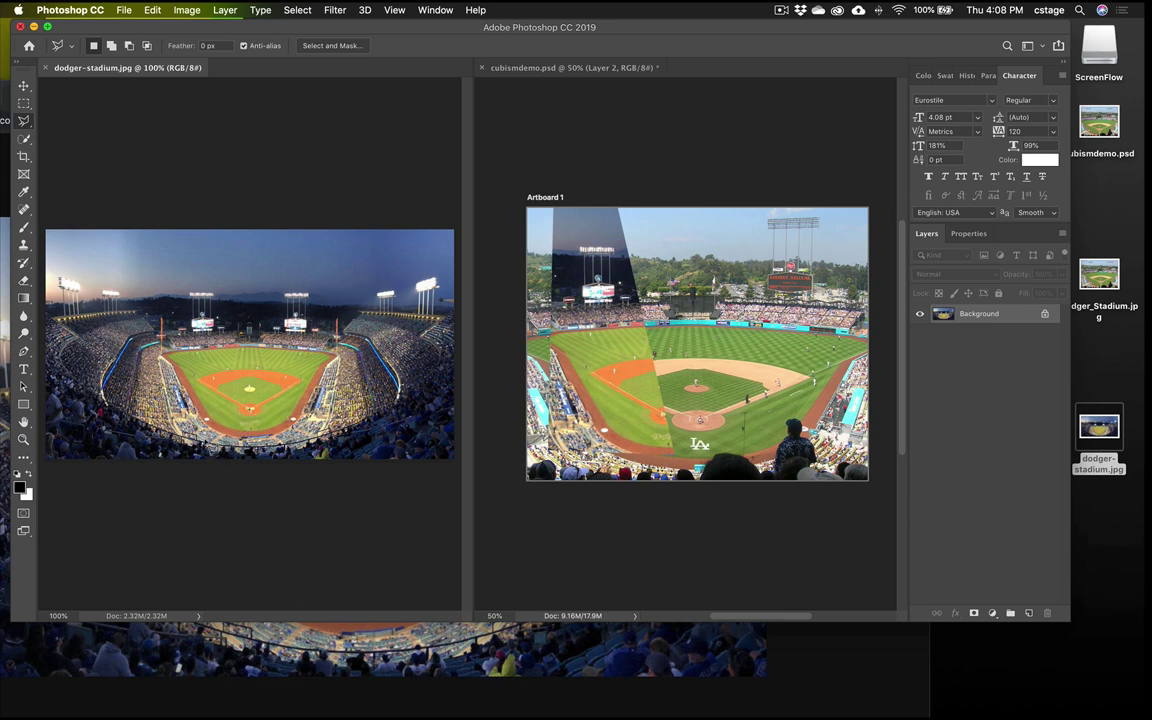
click(201, 441)
click(295, 361)
click(26, 88)
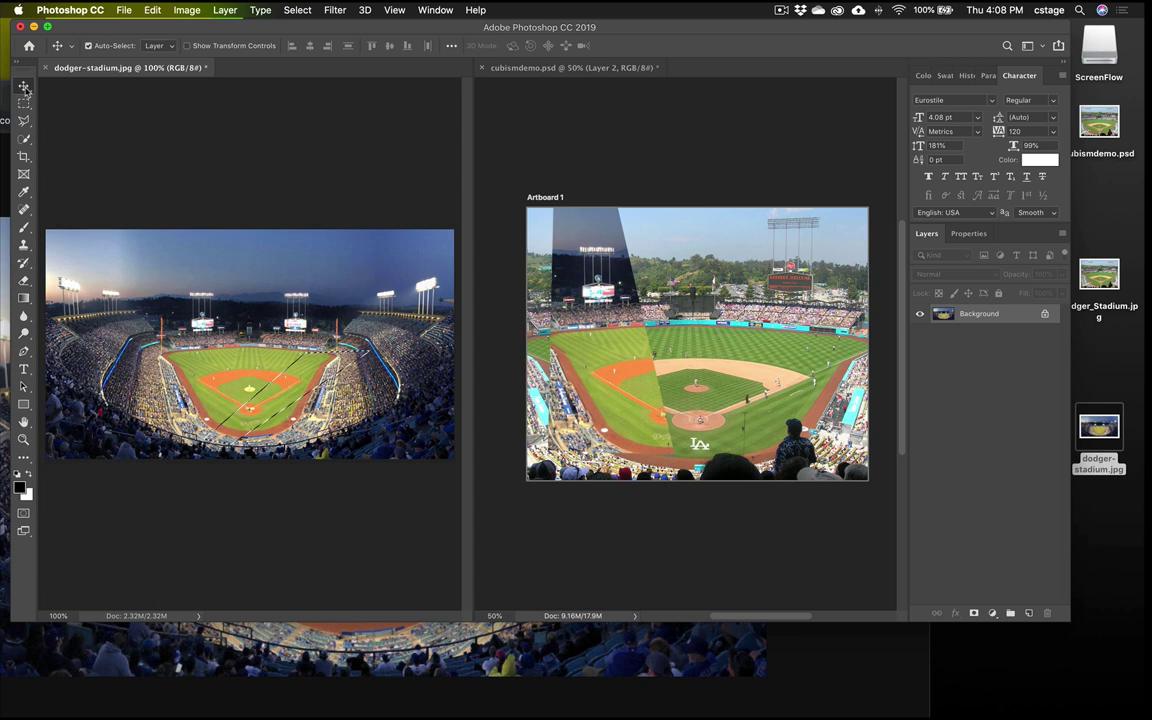
mouse_move(265, 358)
mouse_down()
mouse_move(600, 388)
mouse_move(648, 378)
mouse_up()
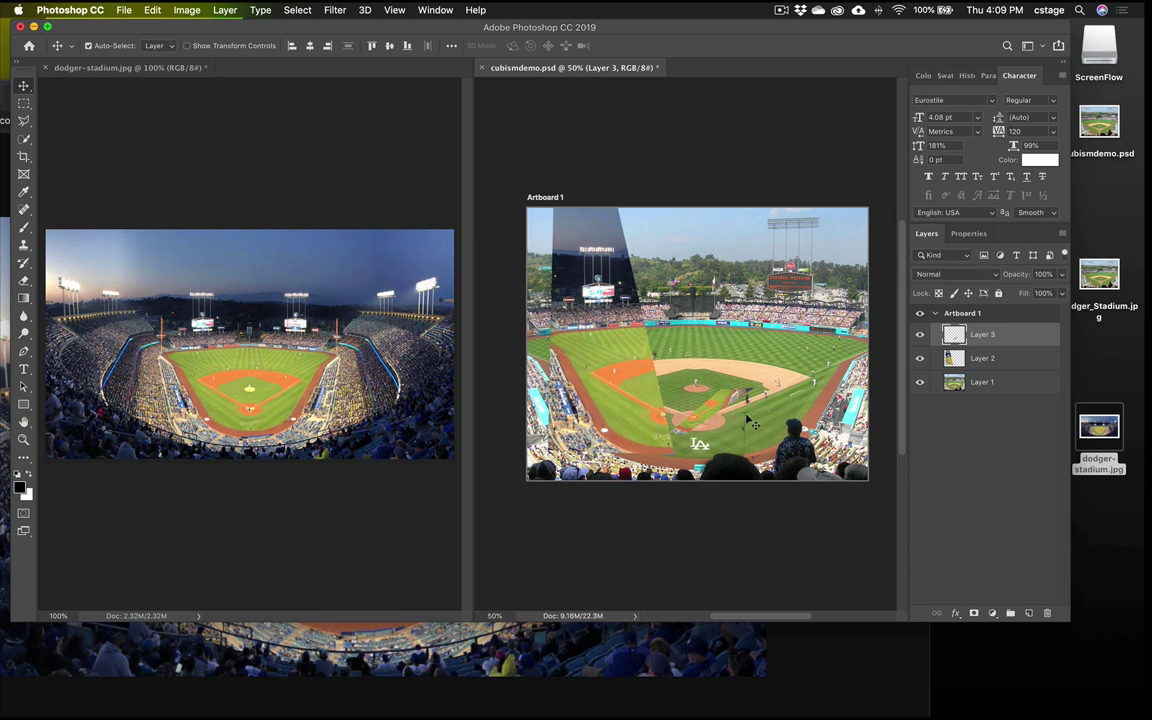
Scale Layer 3's wedge to 326.60%, shift it down-left near home plate, and commit
key(super+t)
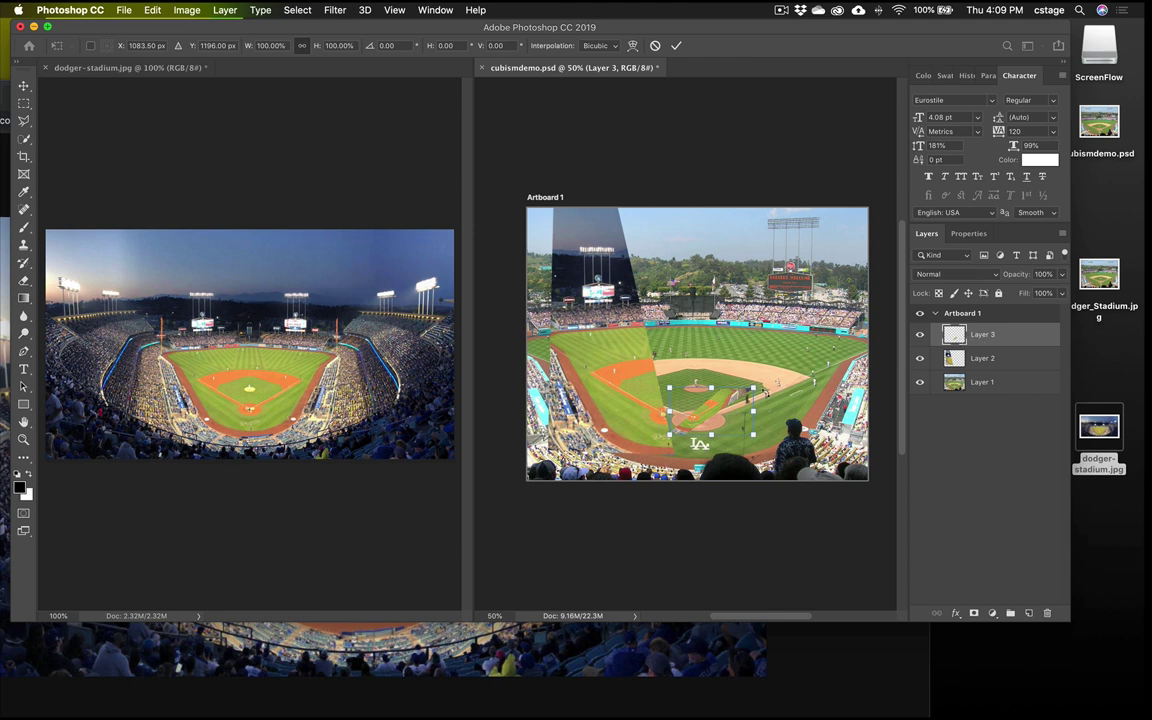
drag(753, 389, 863, 338)
drag(757, 389, 731, 408)
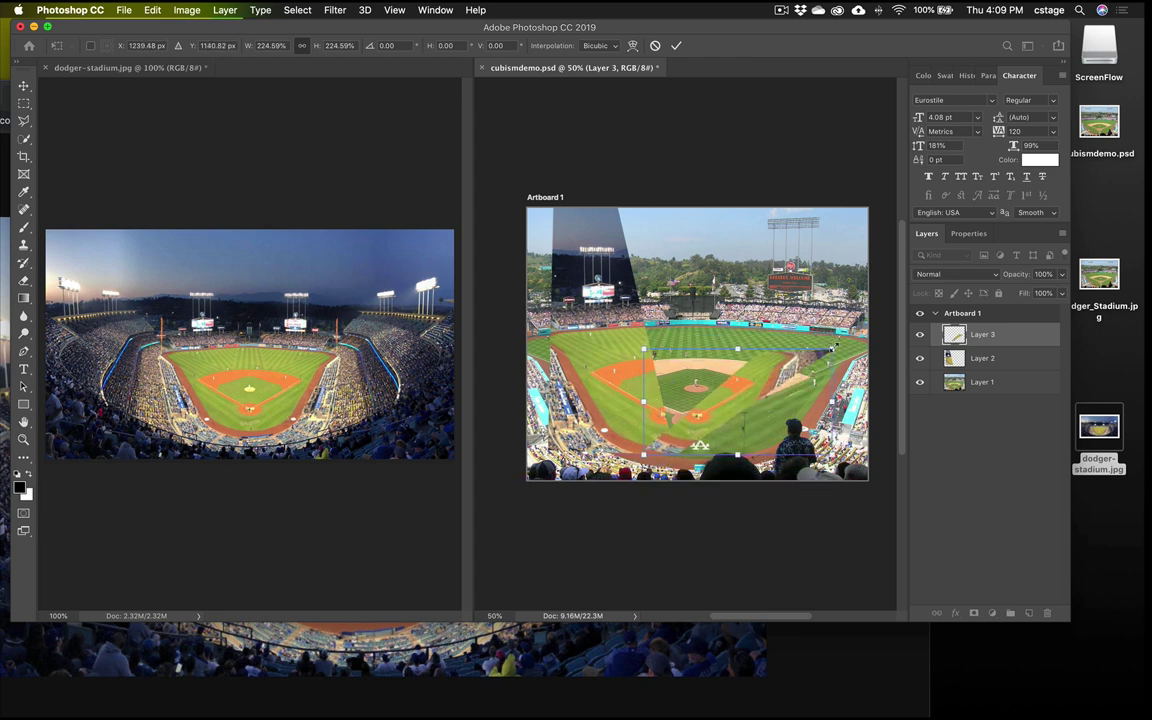
mouse_move(833, 348)
mouse_down()
mouse_move(899, 292)
mouse_move(848, 329)
mouse_up()
drag(676, 373, 656, 401)
click(676, 45)
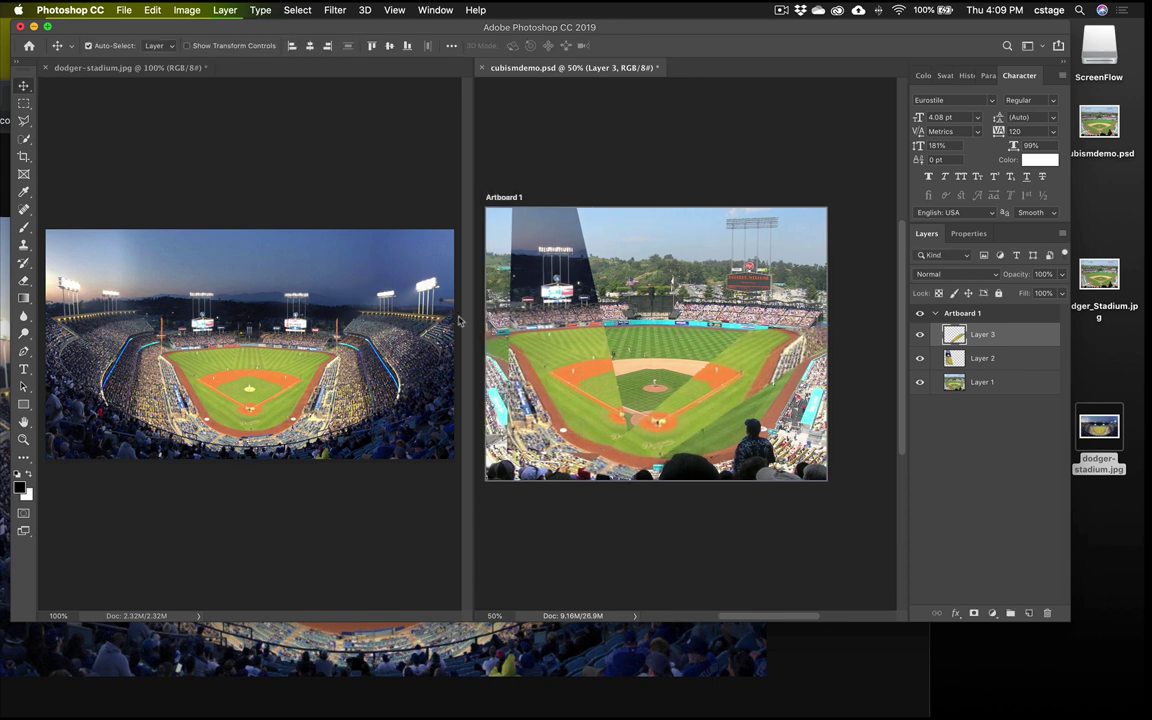
Close the night stadium document without saving and maximize the Chrome window
click(45, 67)
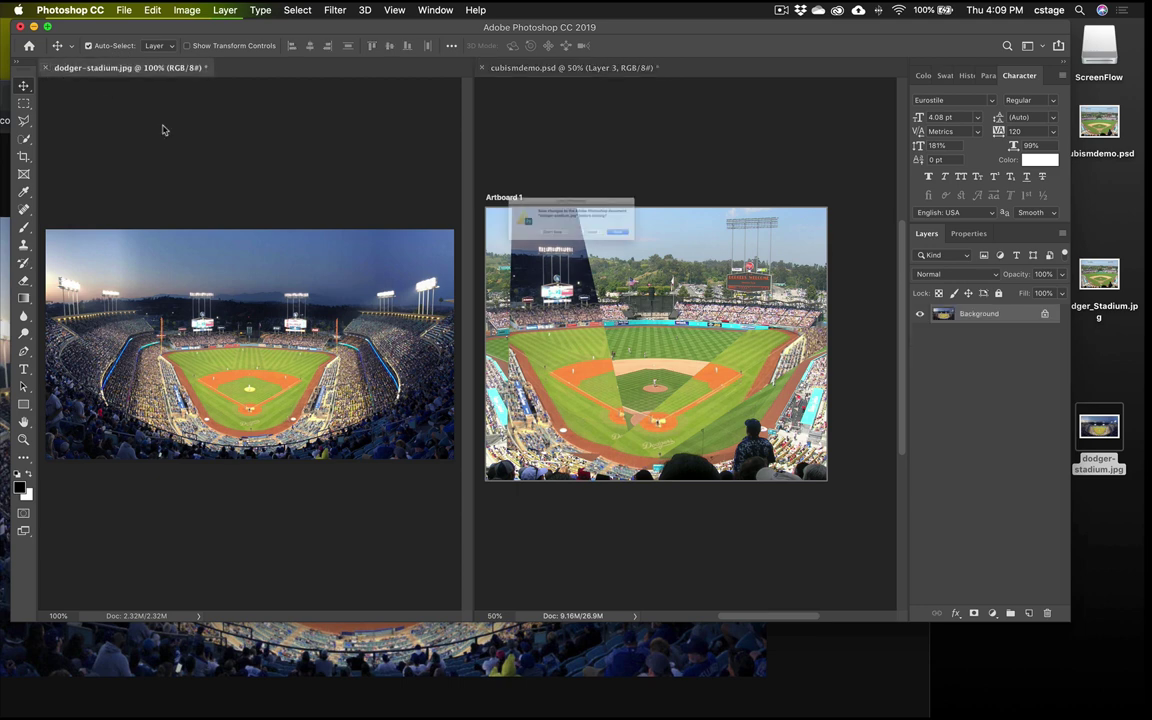
click(527, 250)
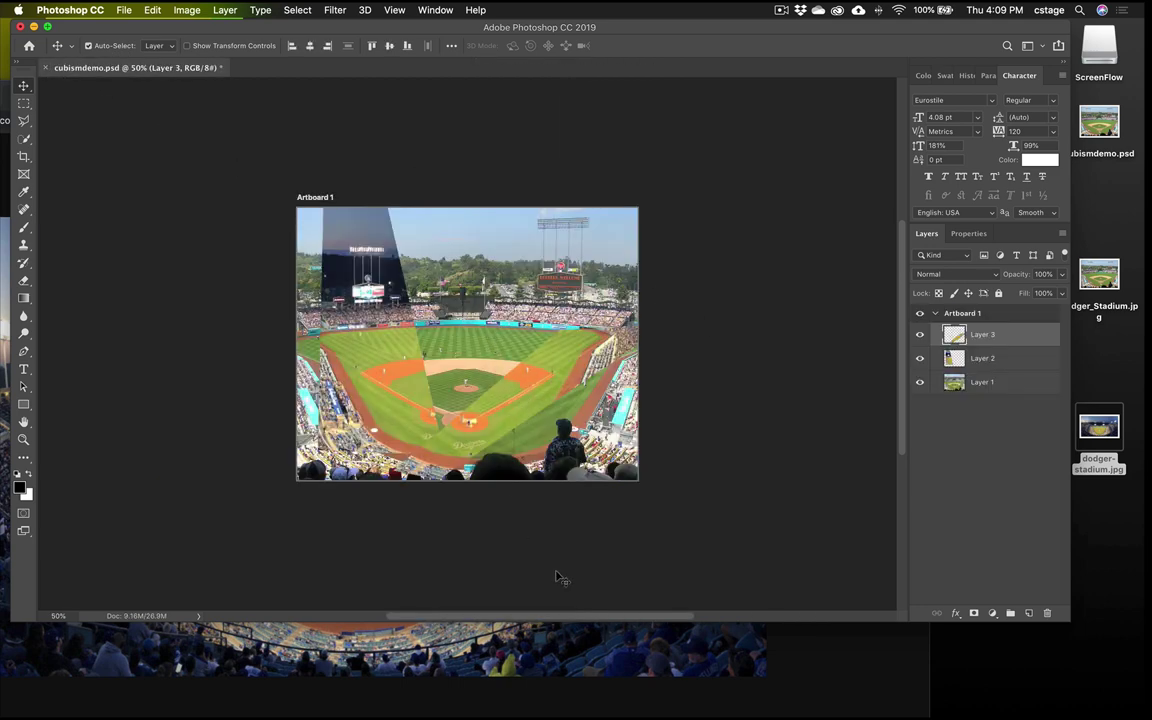
click(520, 640)
click(412, 64)
key(super+Tab)
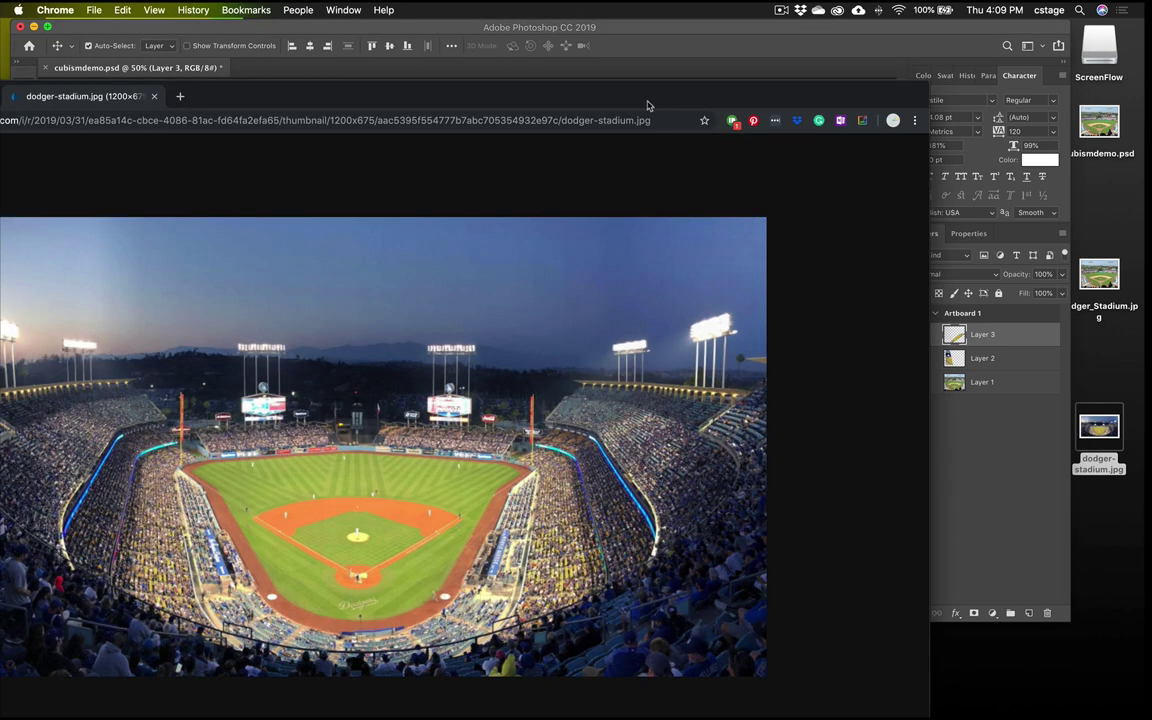
double_click(575, 95)
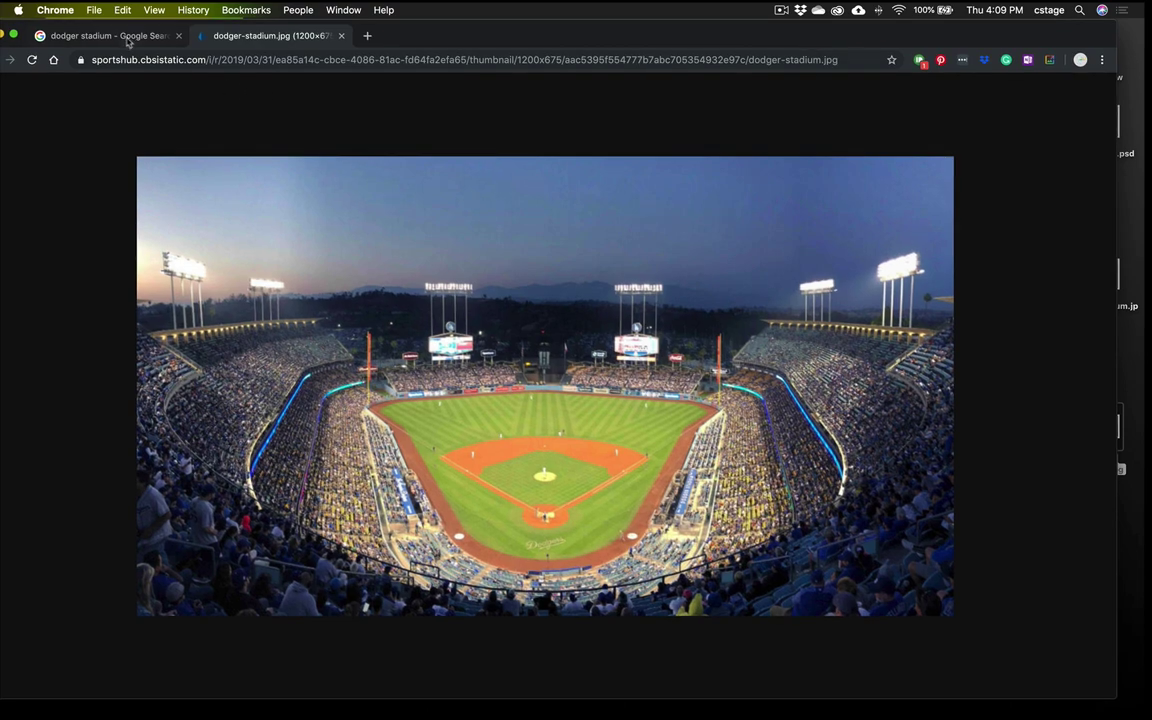
Back in the image results, open the empty-stadium Dodger Stadium photo at full size
click(341, 36)
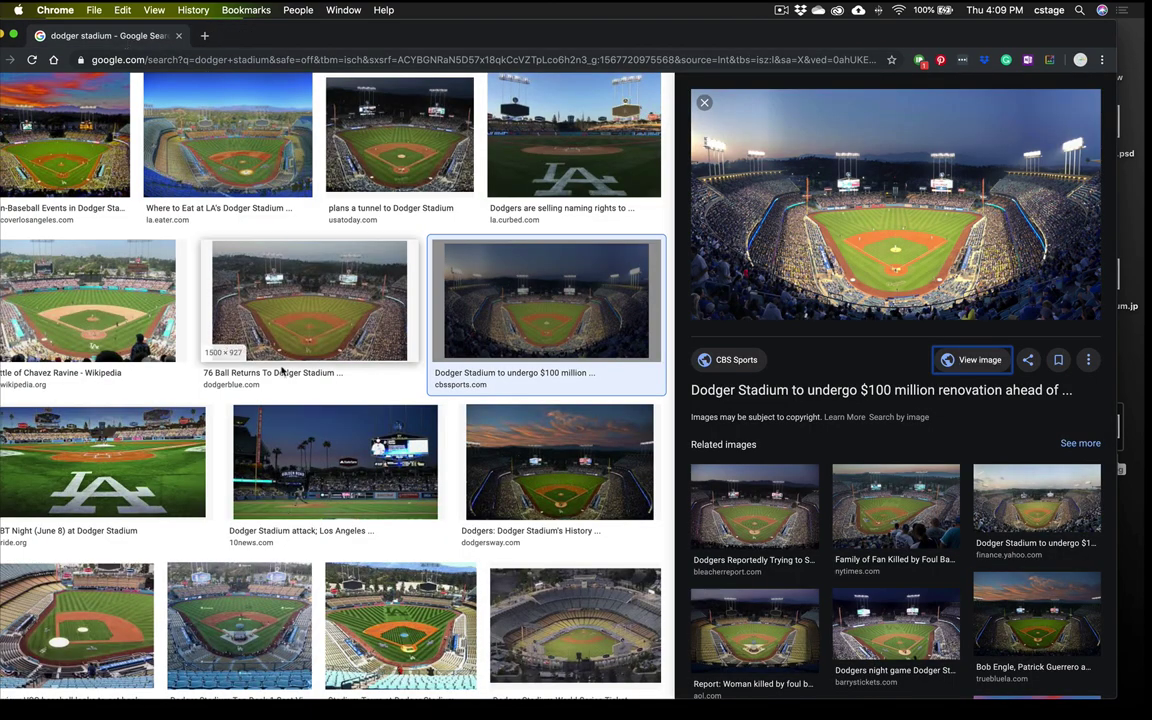
scroll(285, 393, down, 3)
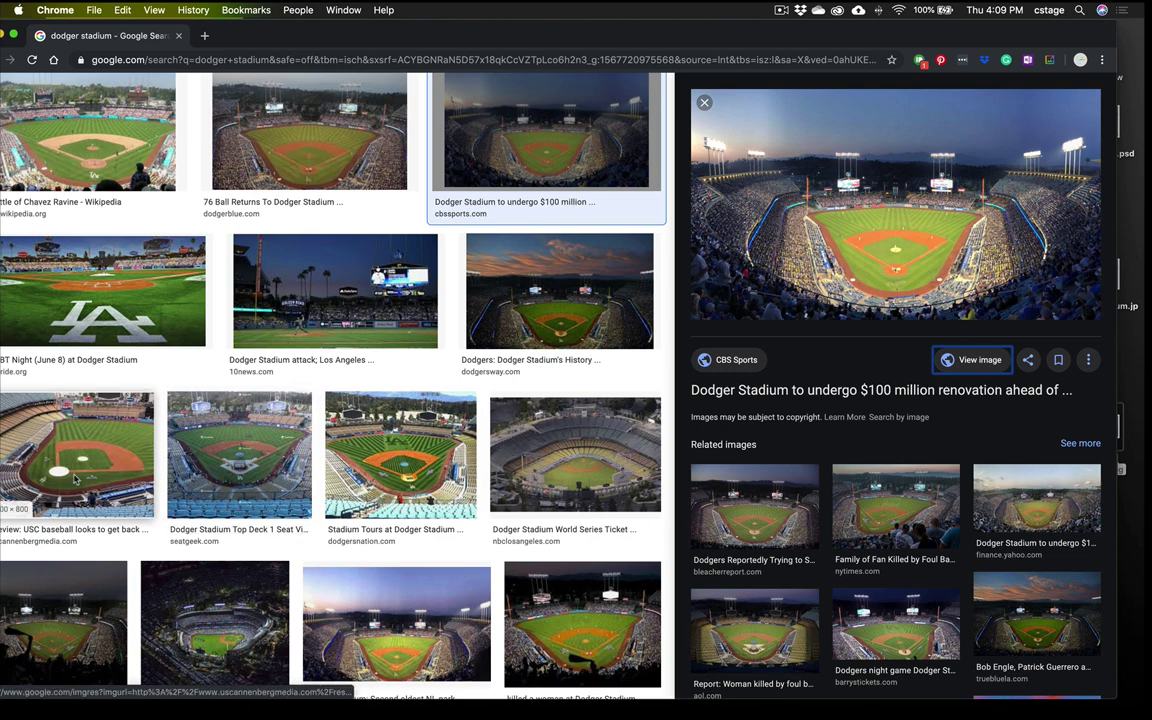
scroll(242, 495, down, 2)
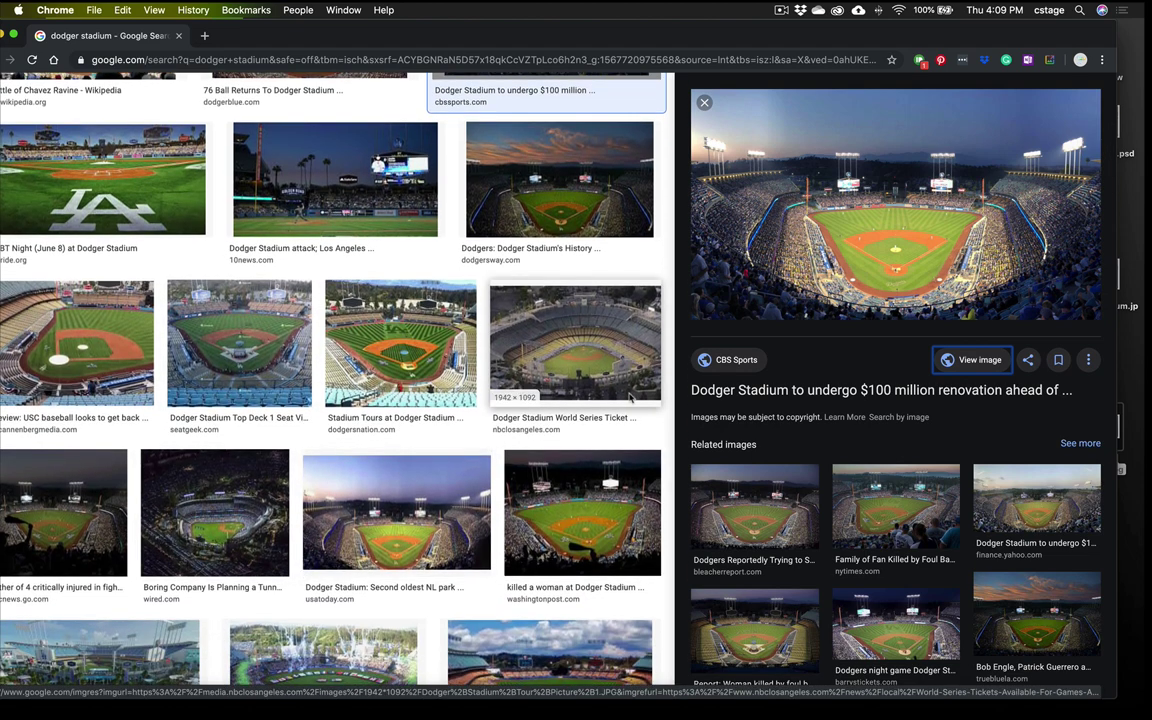
click(82, 352)
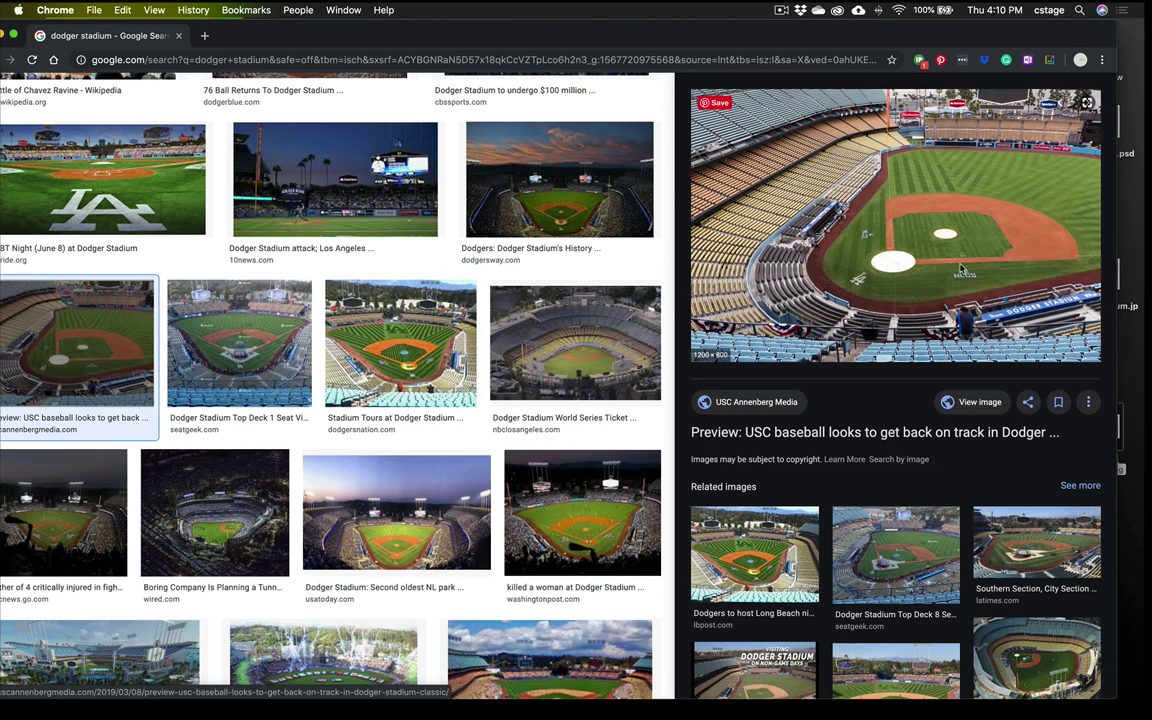
click(950, 280)
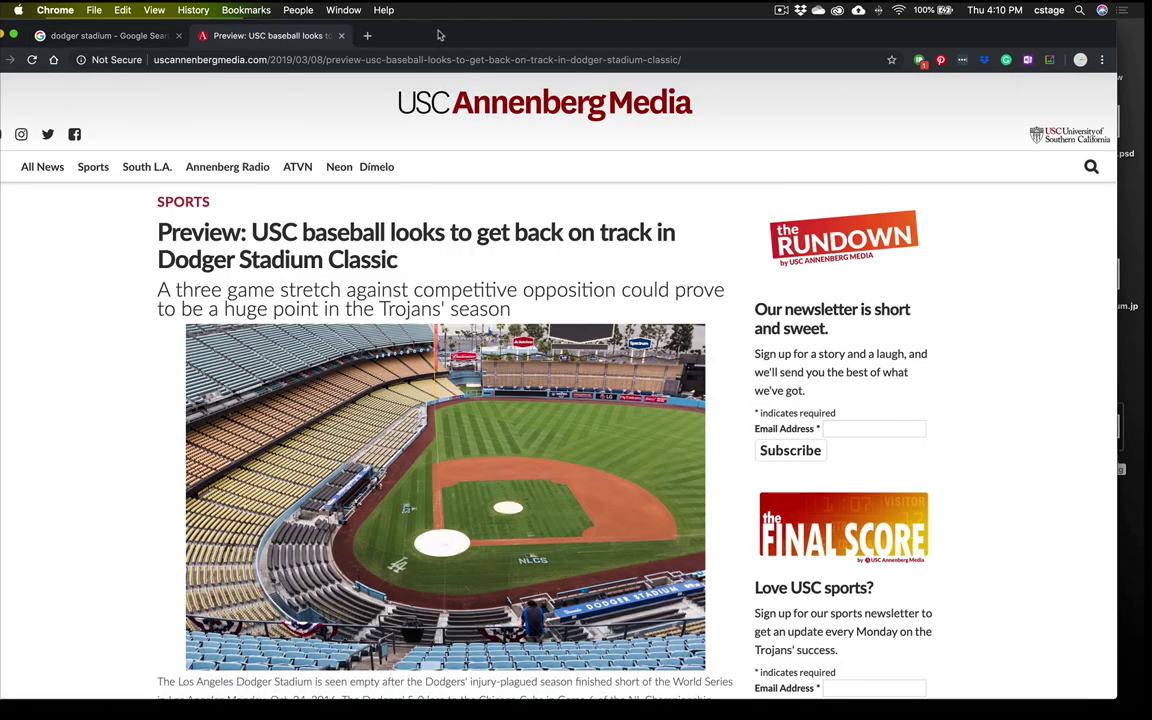
drag(395, 31, 461, 28)
click(145, 36)
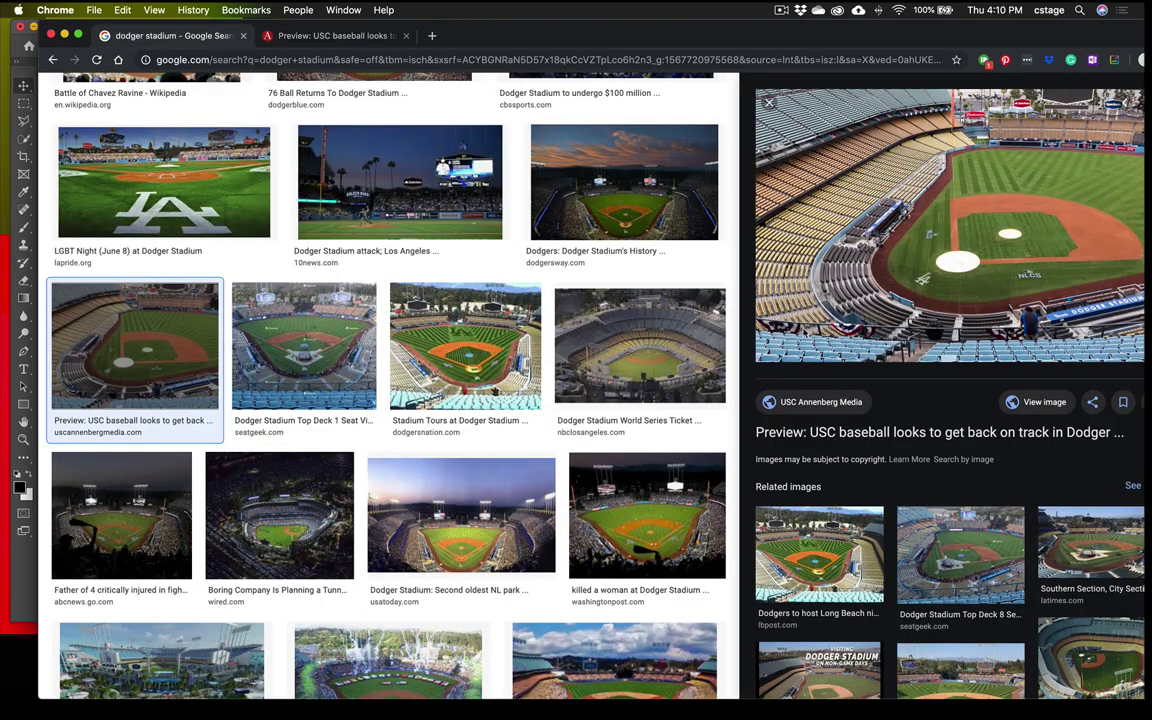
click(1042, 401)
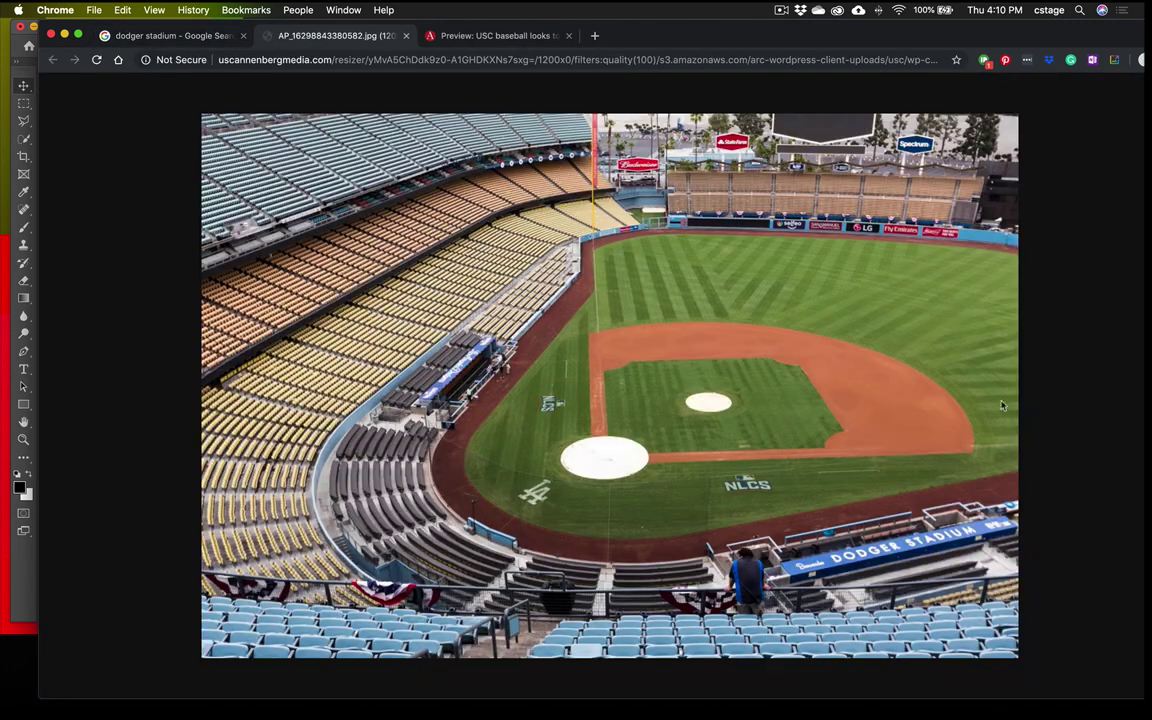
Save the photo to the desktop as AP_16298843380582.jpg, removing an accidental artboard drop
drag(610, 35, 1006, 377)
drag(730, 455, 503, 344)
key(BackSpace)
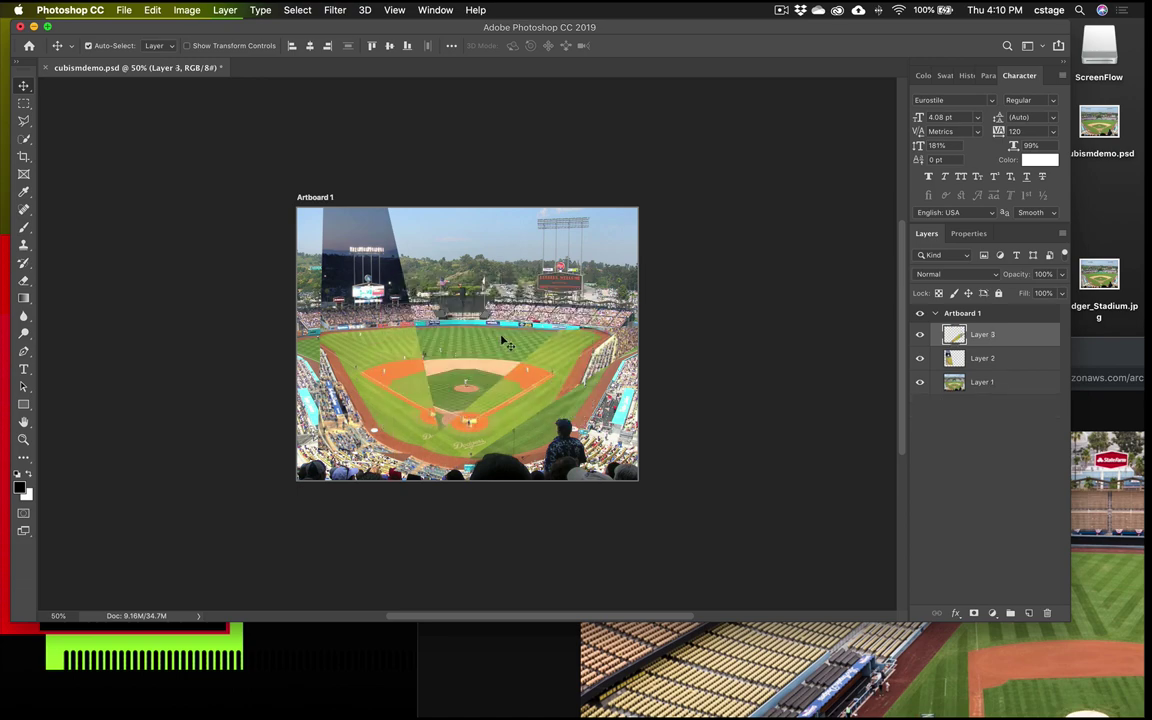
drag(1110, 350, 530, 174)
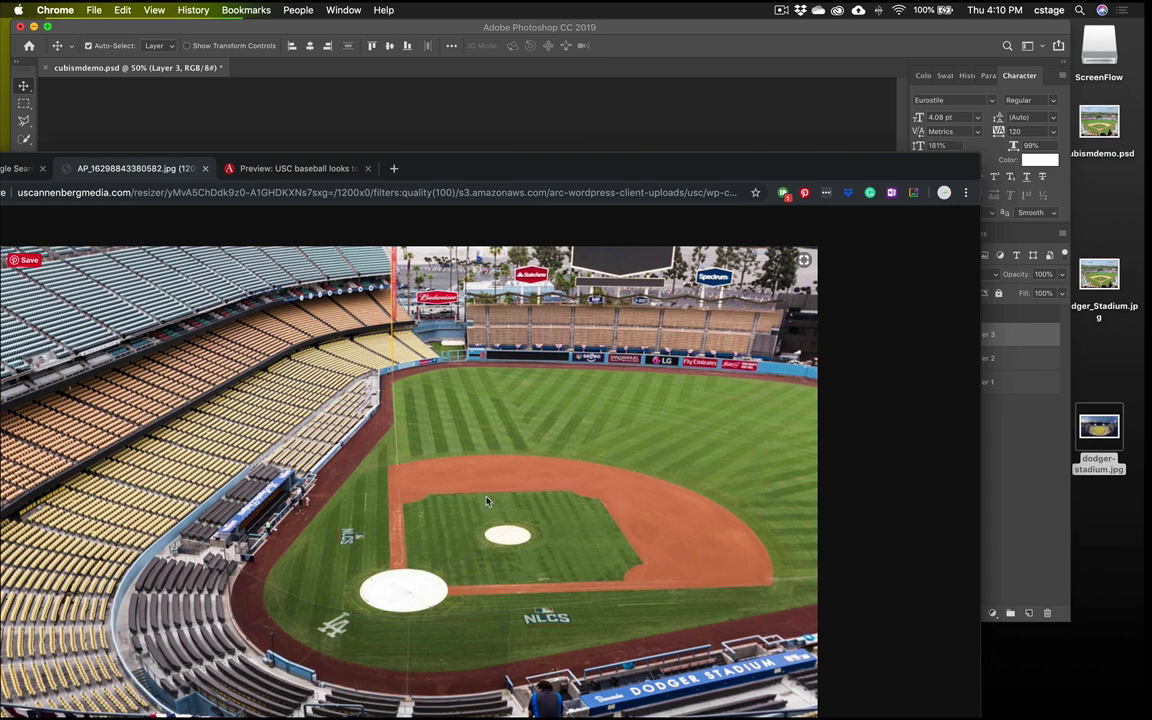
drag(487, 501, 1104, 548)
drag(553, 171, 655, 139)
double_click(512, 134)
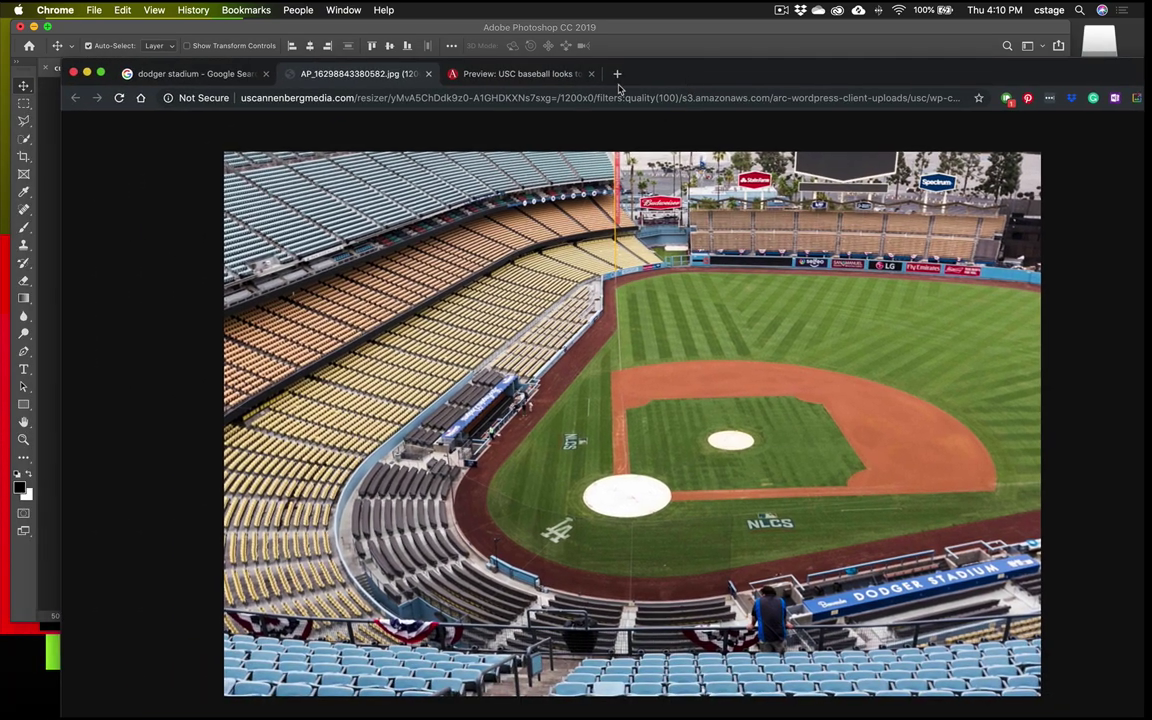
Open AP_16298843380582.jpg from the desktop and tile it 2-up vertically beside cubismdemo.psd
click(87, 73)
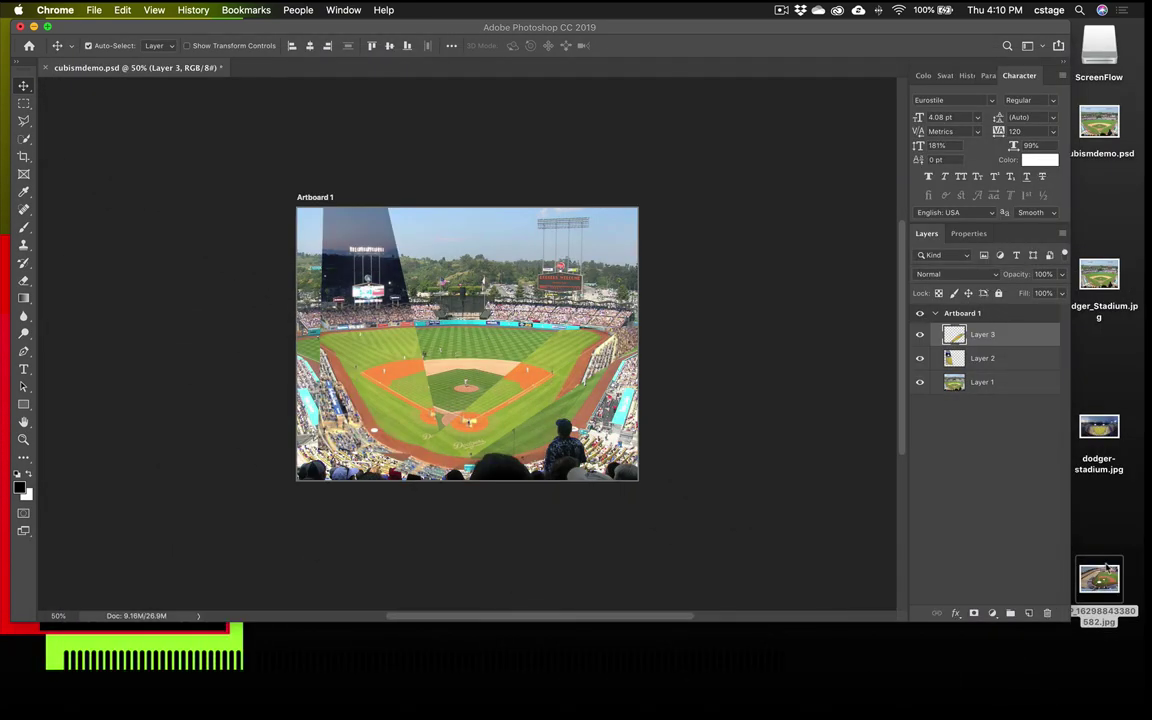
drag(1117, 575, 836, 670)
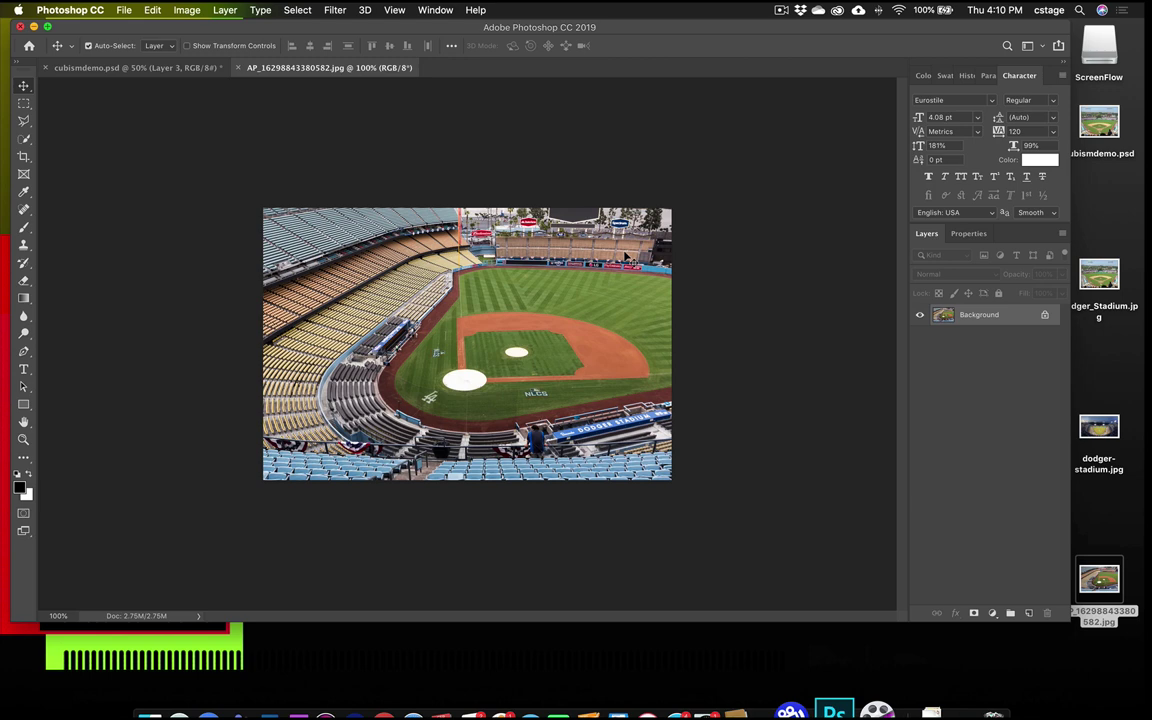
click(442, 11)
mouse_move(450, 26)
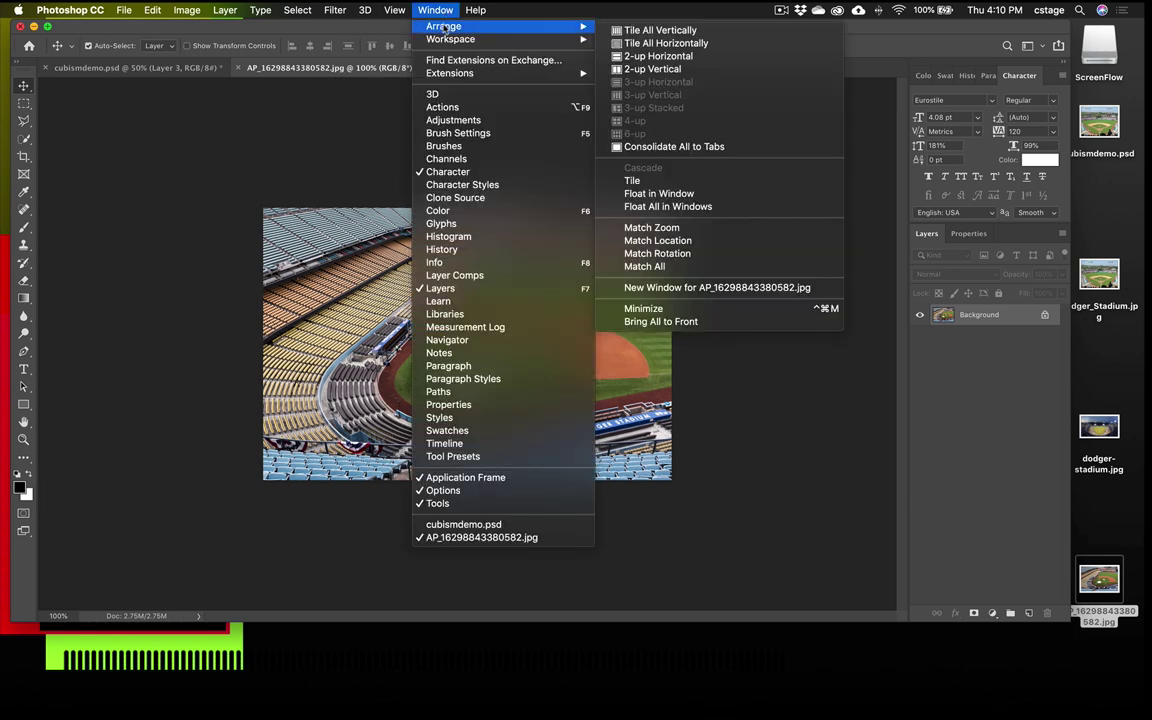
click(651, 70)
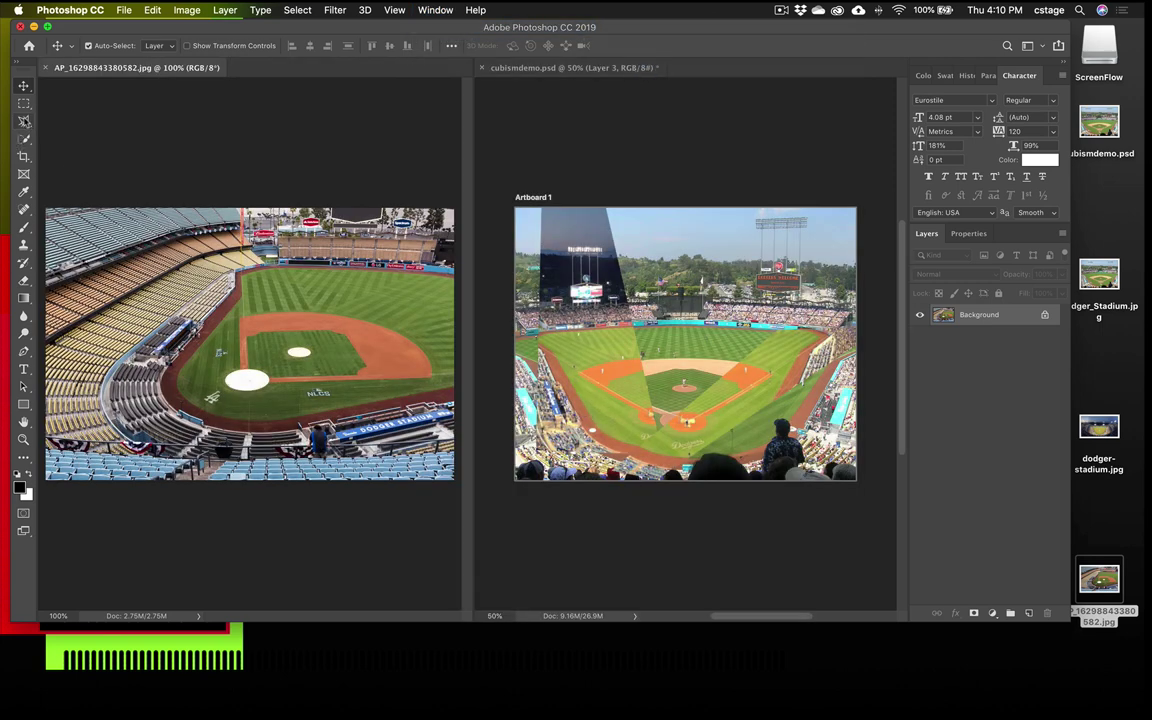
Lasso a freeform piece around home plate in the AP photo and drag it into cubismdemo.psd as Layer 4
click(24, 121)
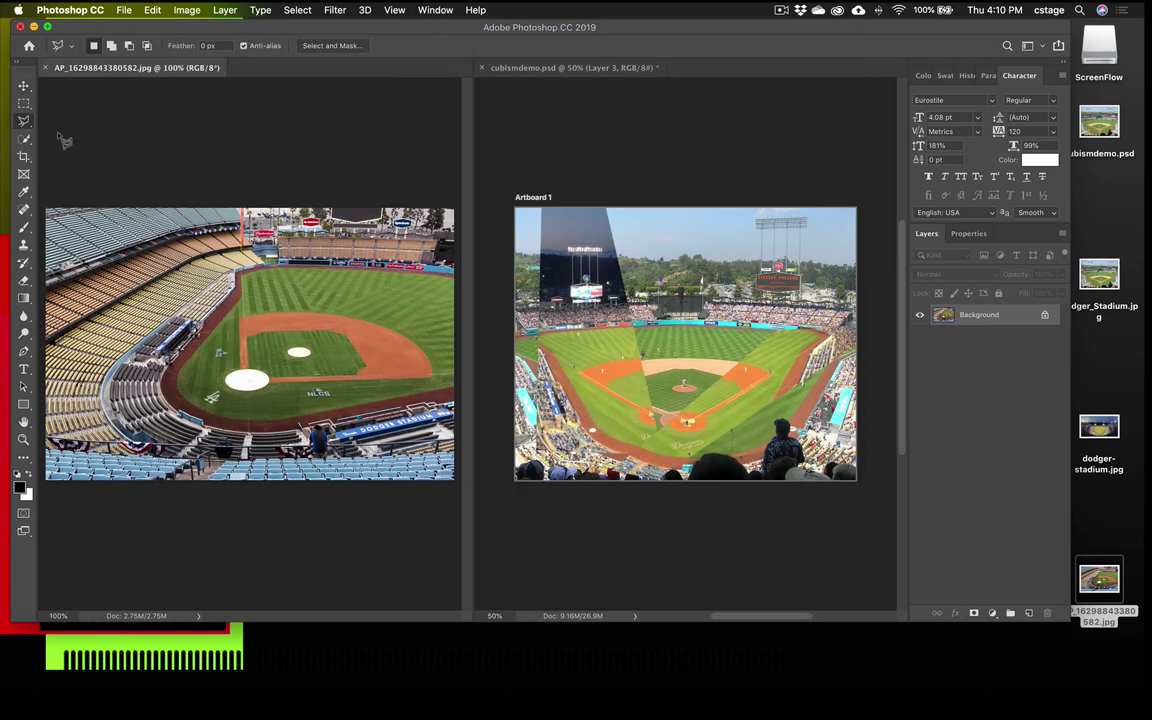
click(24, 120)
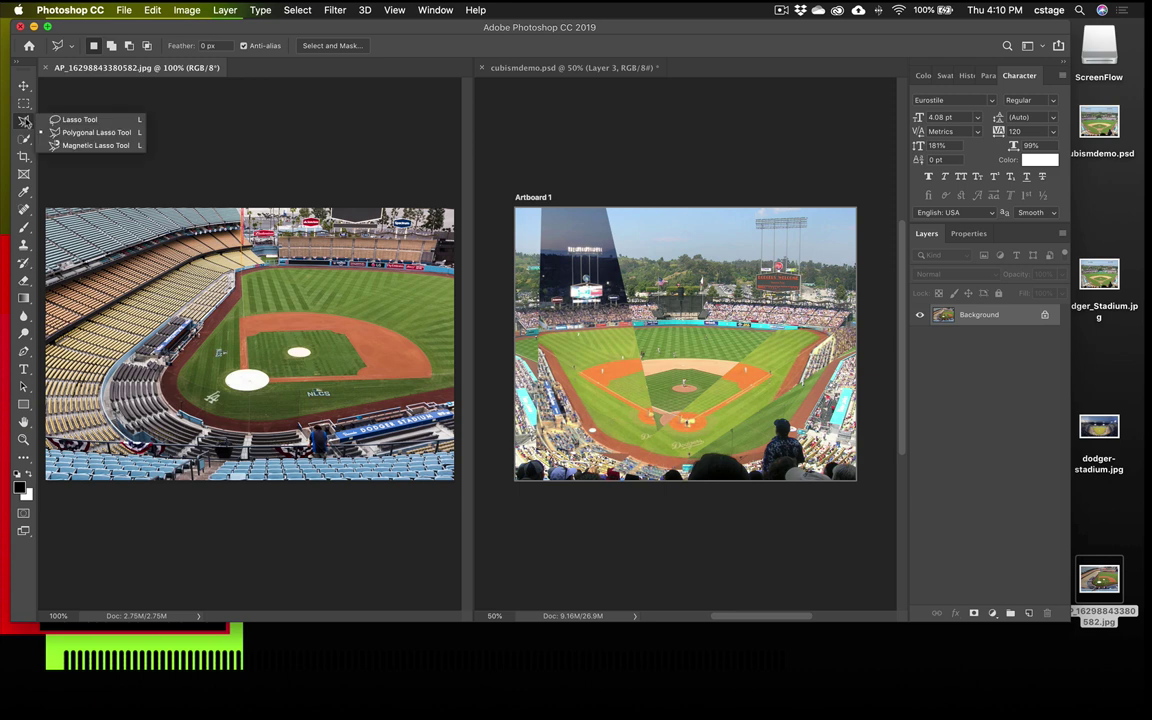
click(94, 122)
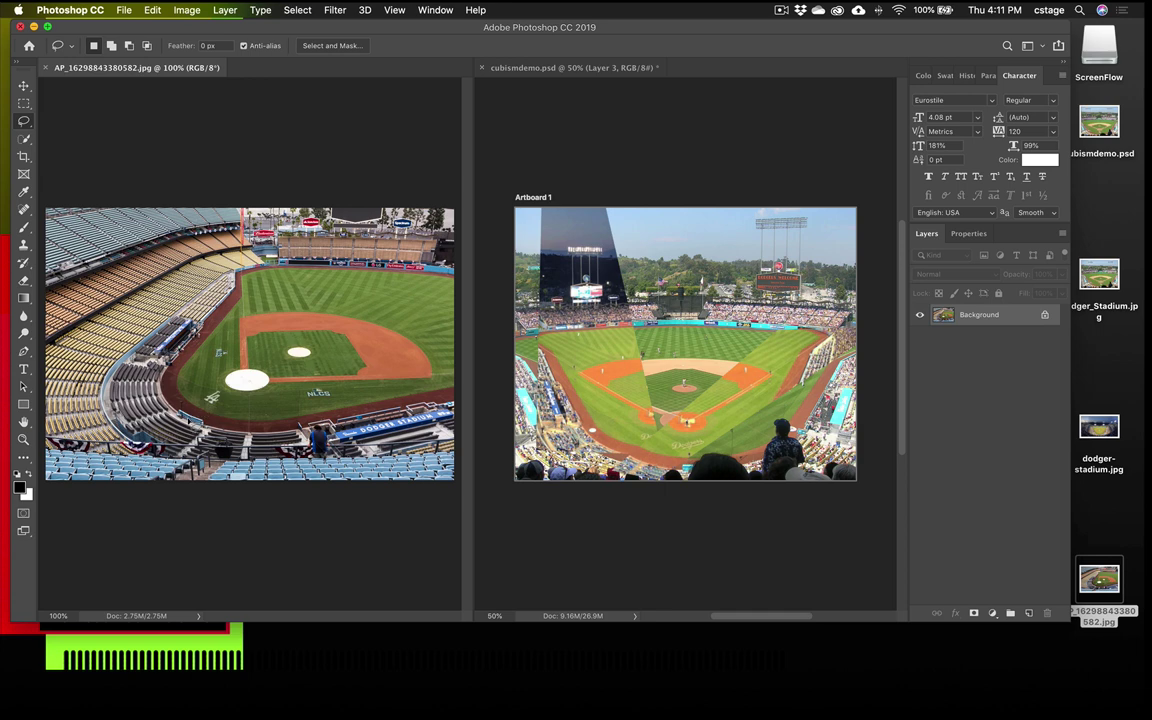
mouse_move(175, 400)
mouse_down()
mouse_move(166, 390)
mouse_move(185, 370)
mouse_move(240, 356)
mouse_move(313, 372)
mouse_move(230, 405)
mouse_move(155, 408)
mouse_move(160, 380)
mouse_move(188, 376)
mouse_up()
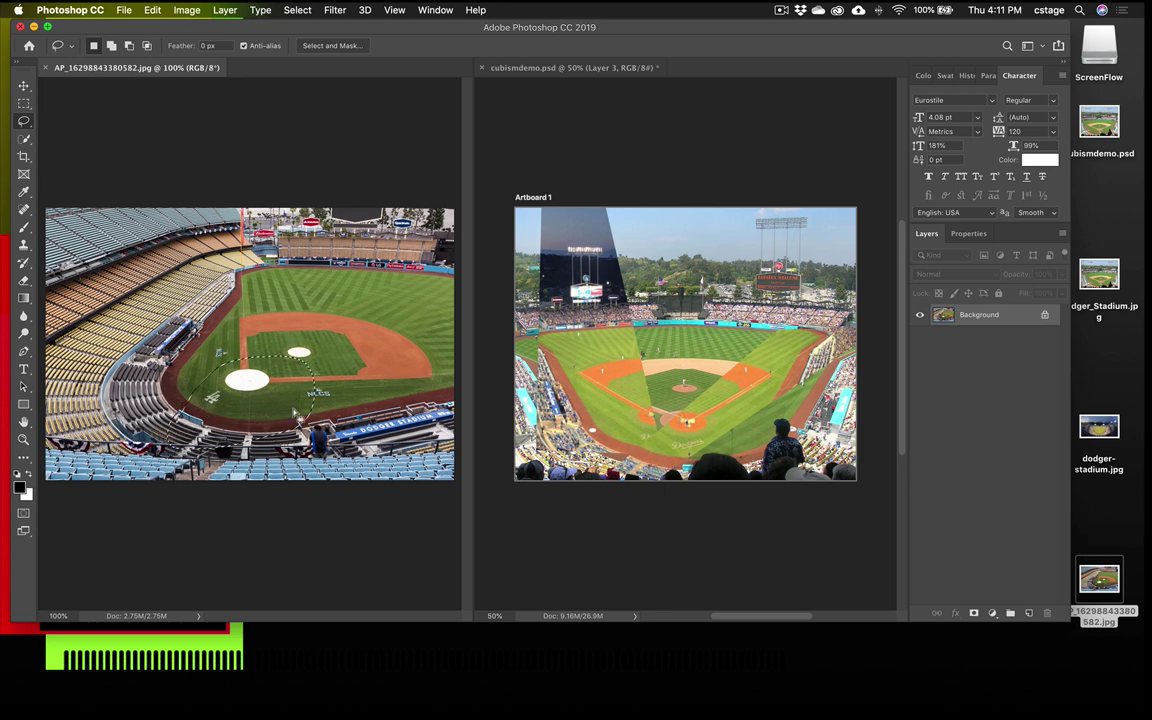
click(25, 87)
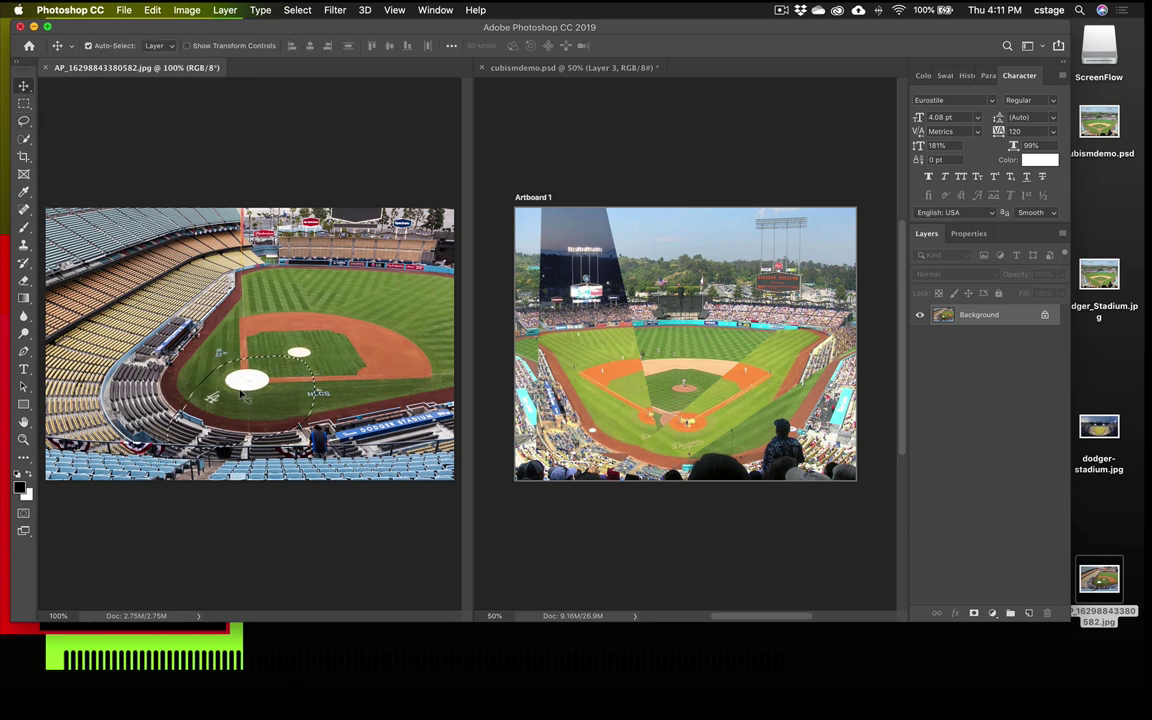
mouse_move(241, 395)
mouse_down()
mouse_move(290, 367)
mouse_move(480, 322)
mouse_move(610, 372)
mouse_move(682, 420)
mouse_up()
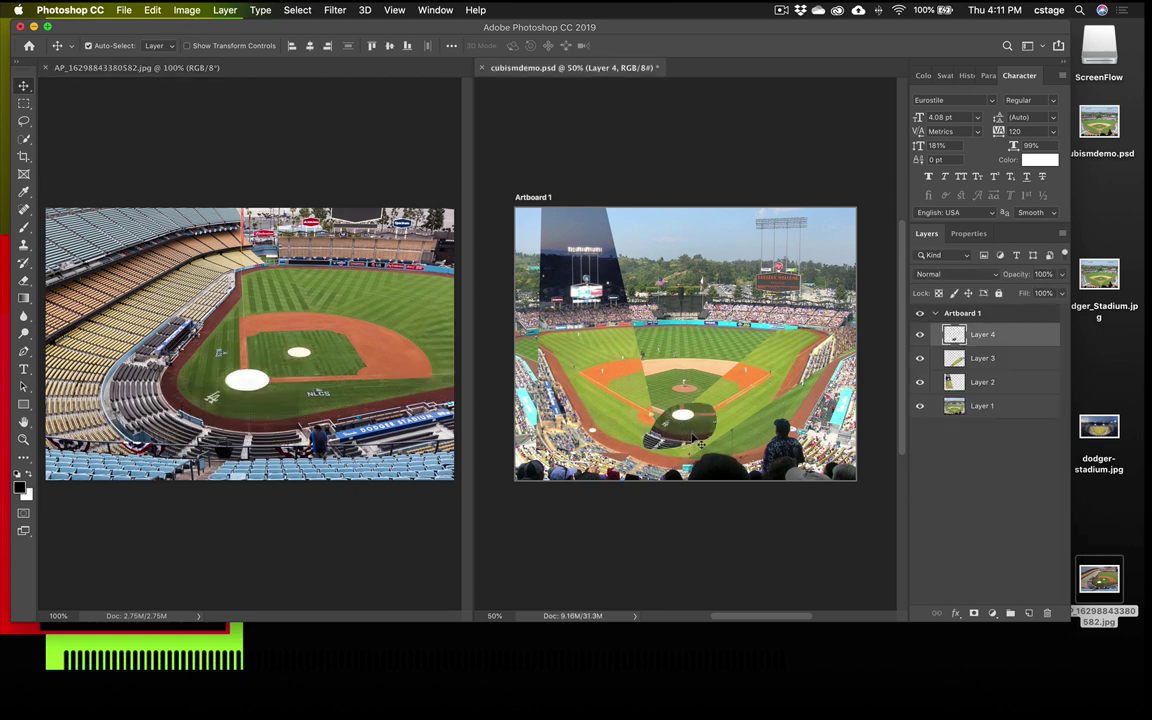
Reorder the layers to Layer 3, Layer 2, Layer 4, Layer 1, nudging the home-plate patch into place
drag(693, 439, 661, 440)
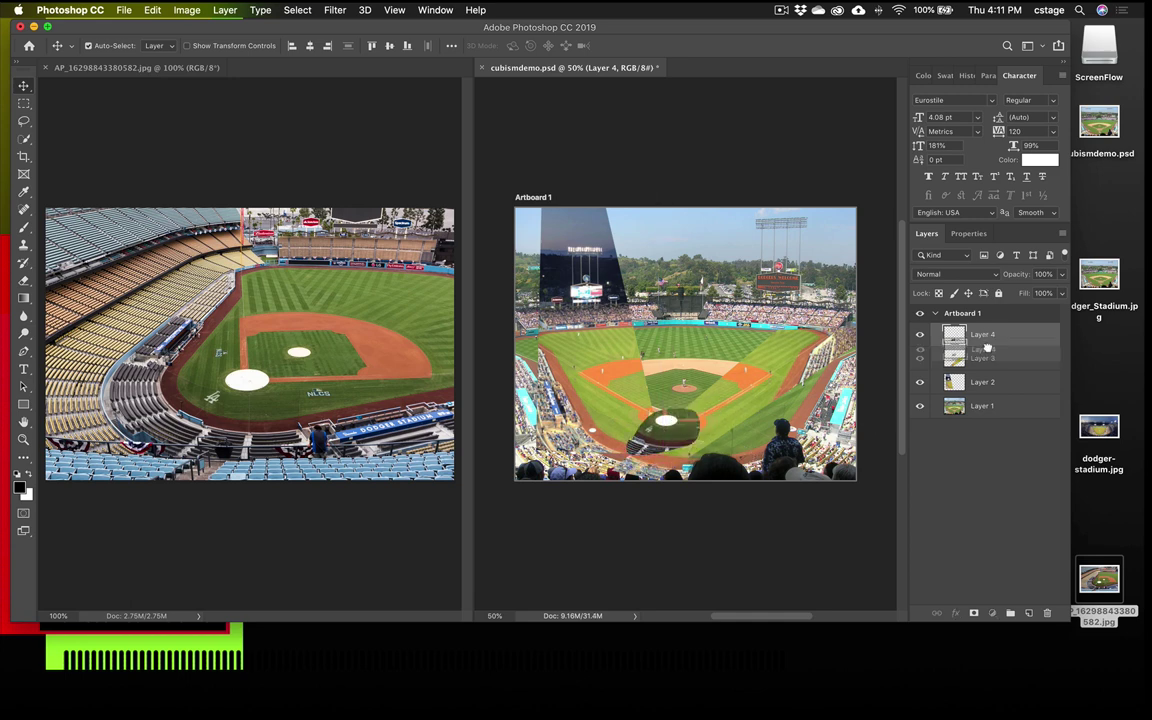
drag(978, 336, 988, 372)
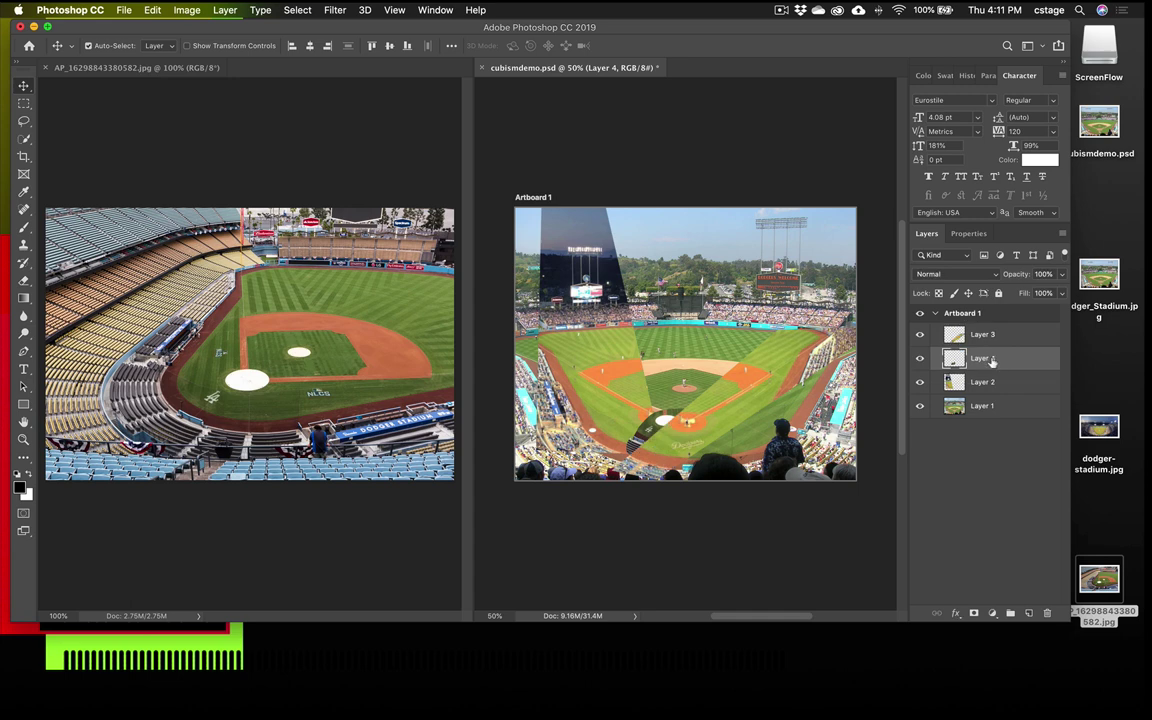
key(super+z)
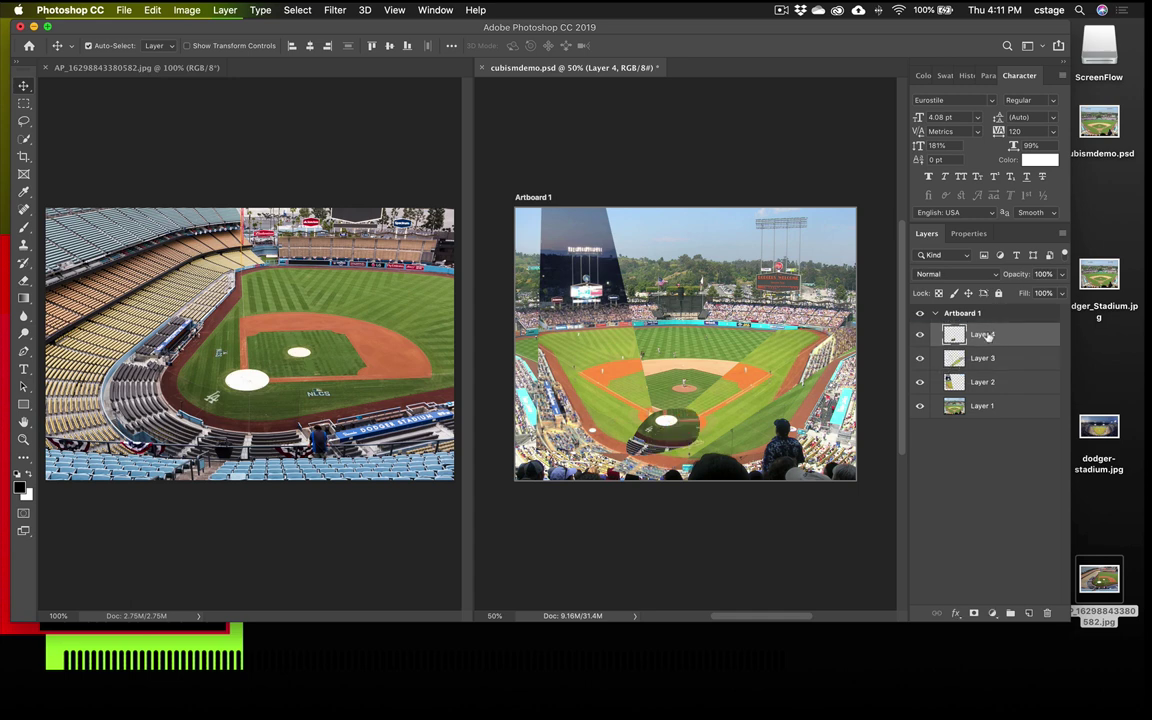
drag(980, 334, 986, 372)
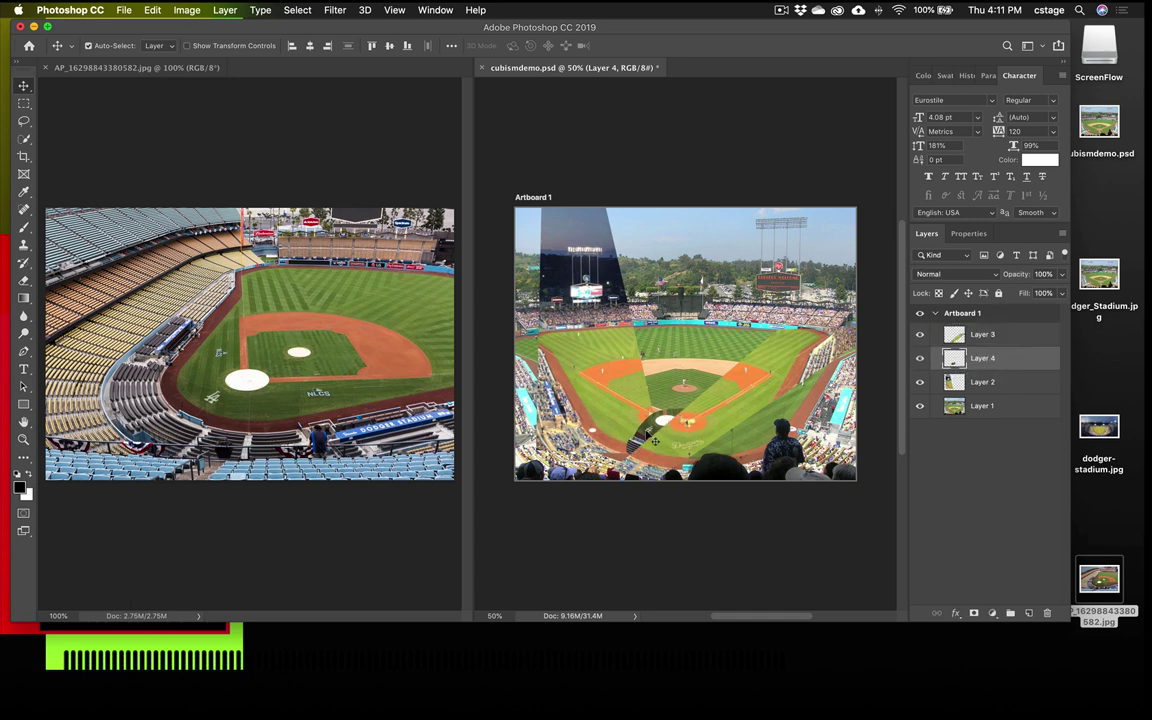
drag(656, 414, 663, 423)
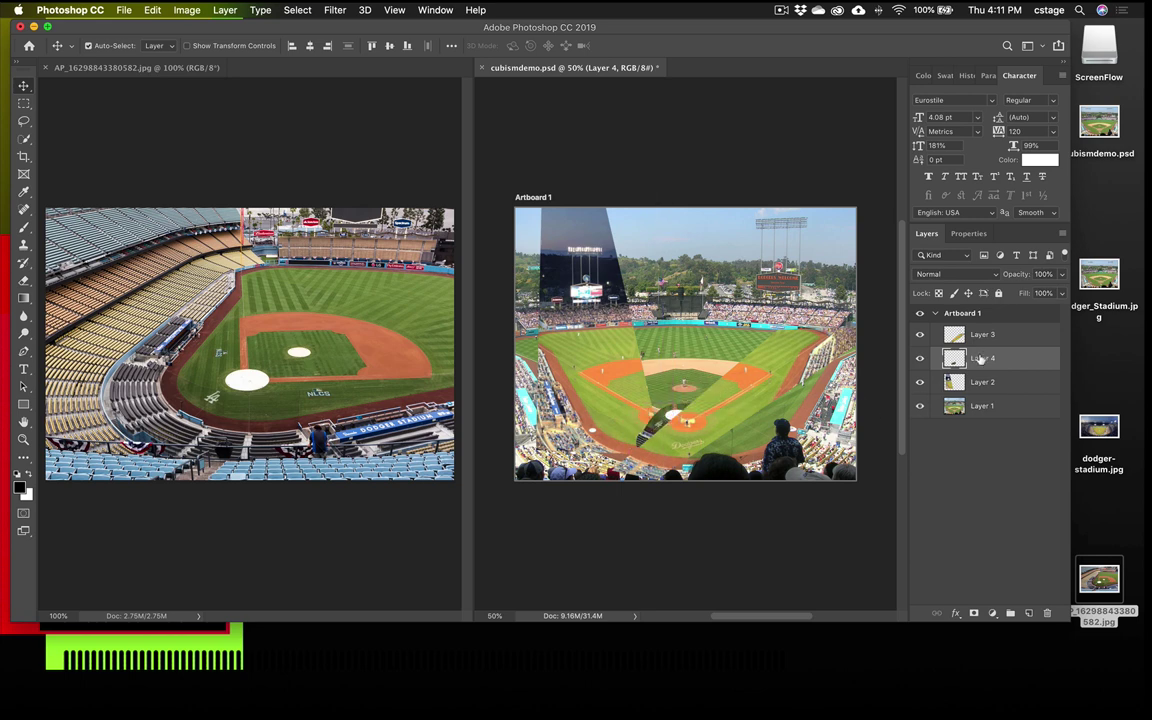
drag(983, 382, 990, 387)
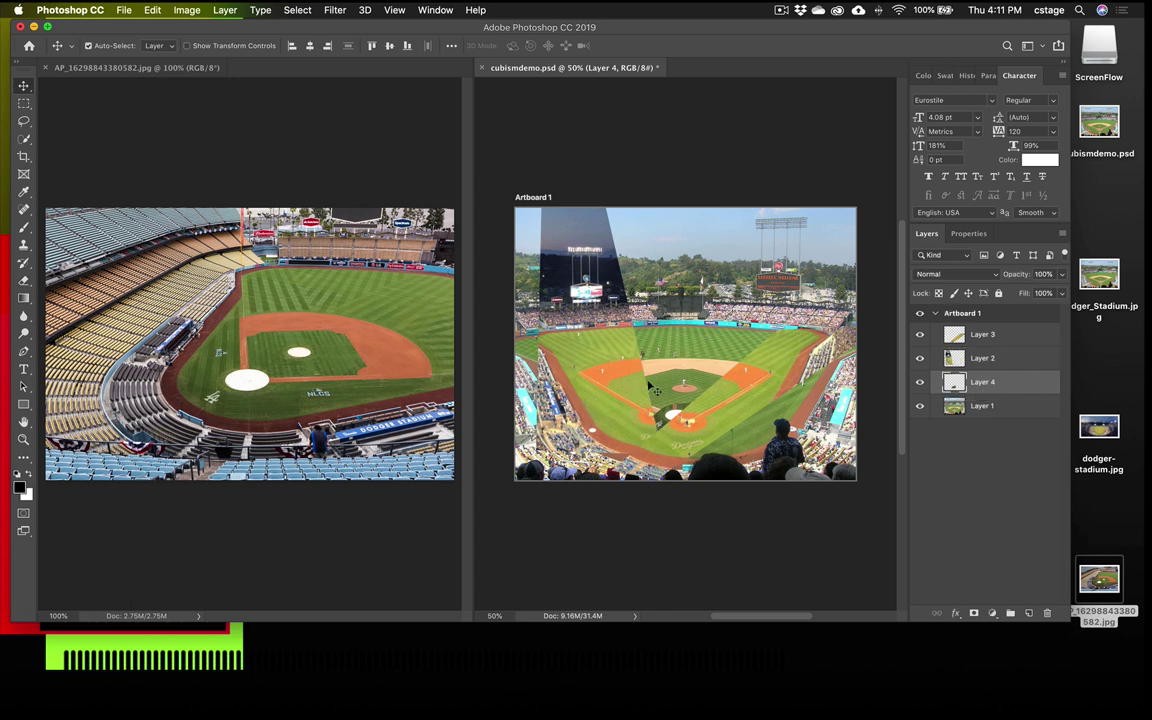
drag(982, 382, 978, 328)
mouse_move(676, 418)
mouse_down()
mouse_move(662, 386)
mouse_move(676, 415)
mouse_up()
mouse_move(1003, 337)
mouse_down()
mouse_move(1001, 400)
mouse_move(994, 328)
mouse_up()
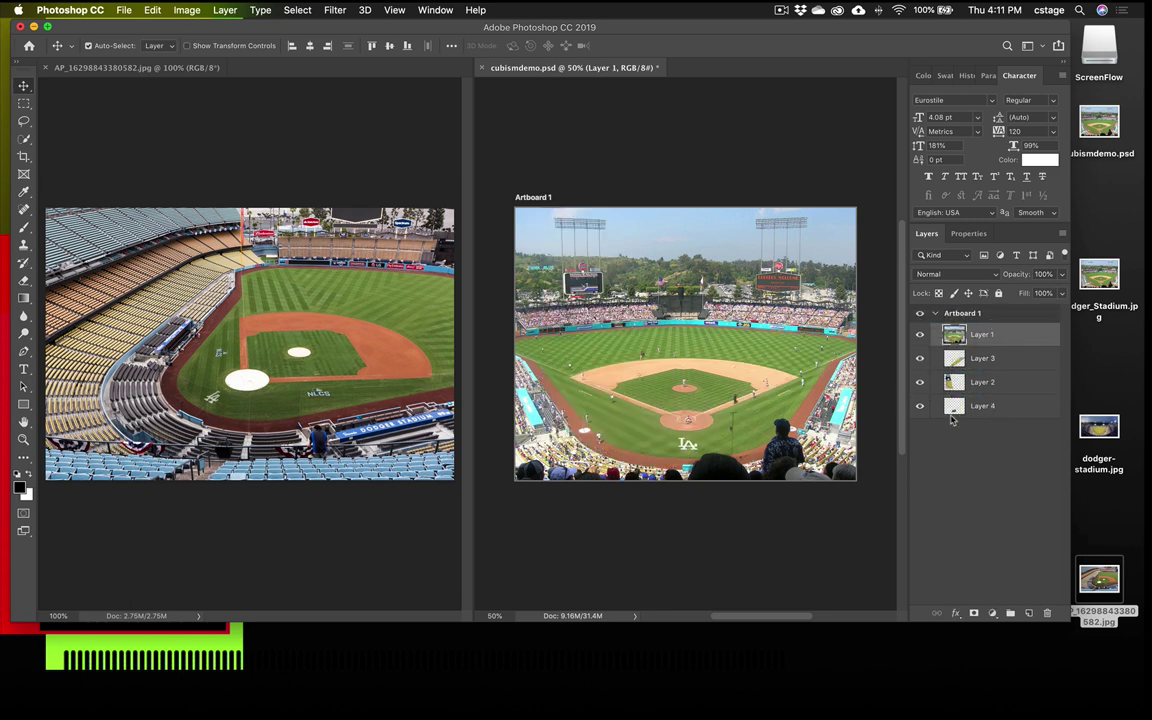
drag(984, 382, 1012, 416)
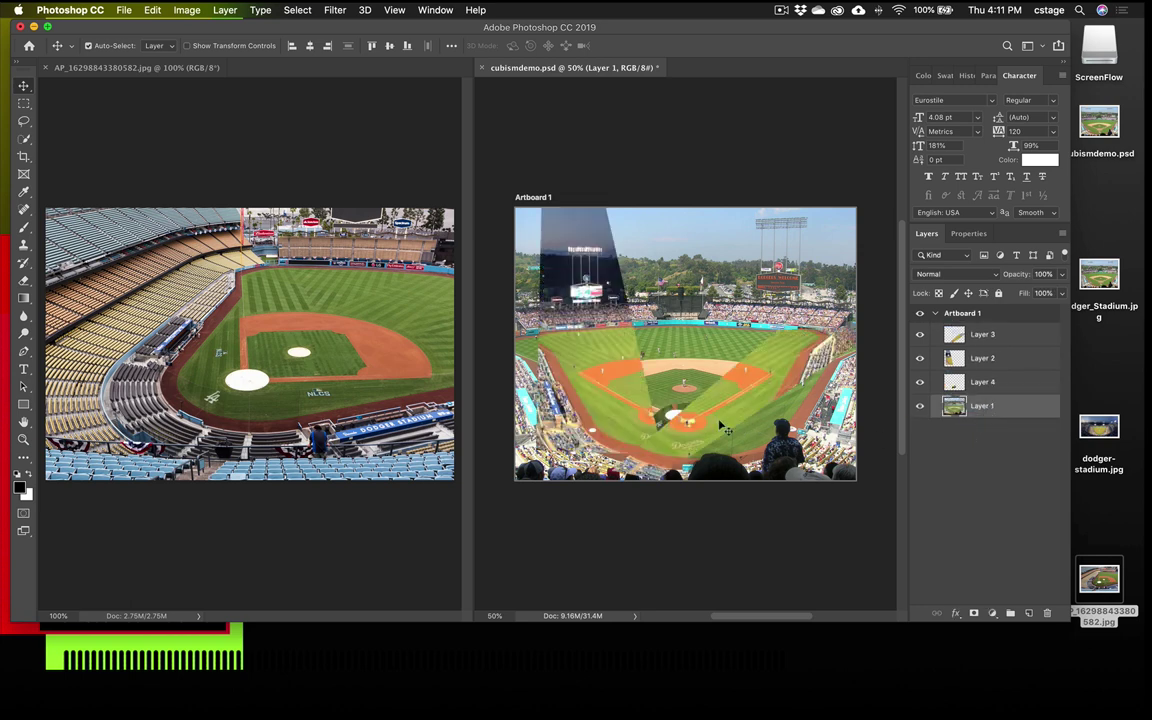
Nudge the Layer 4 home-plate patch slightly upward within the artboard's infield
drag(612, 378, 654, 378)
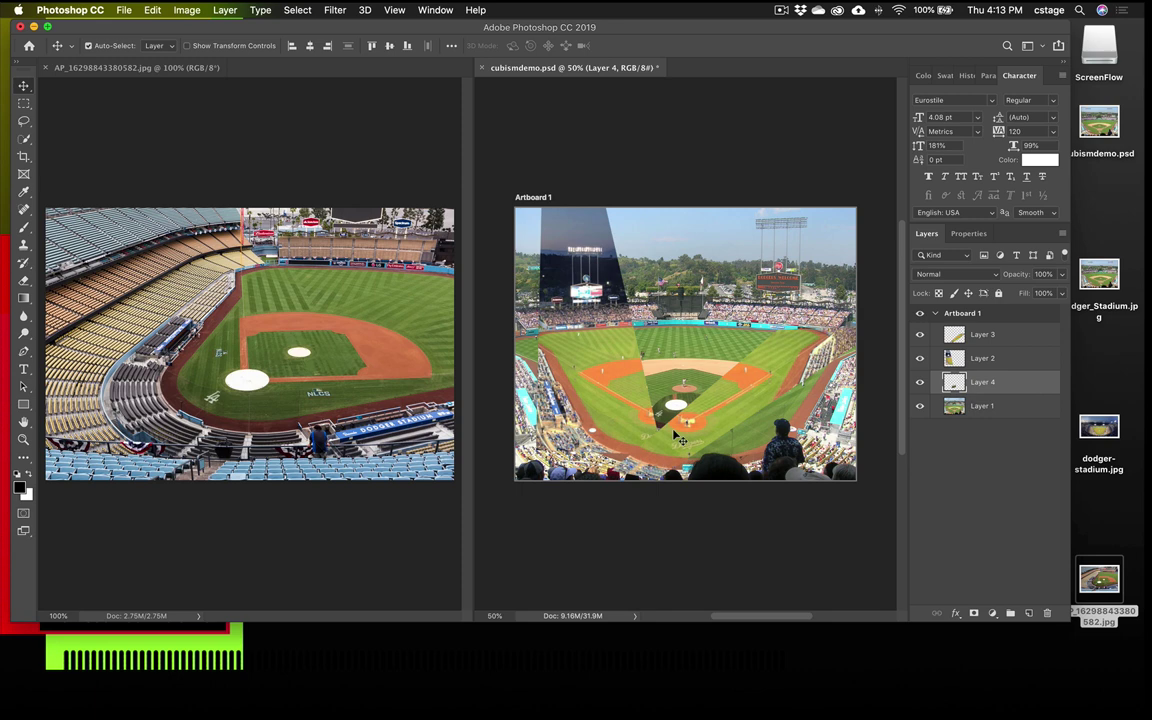
Drag the Photoshop window right and down to expose the desktop on the left
drag(275, 30, 598, 58)
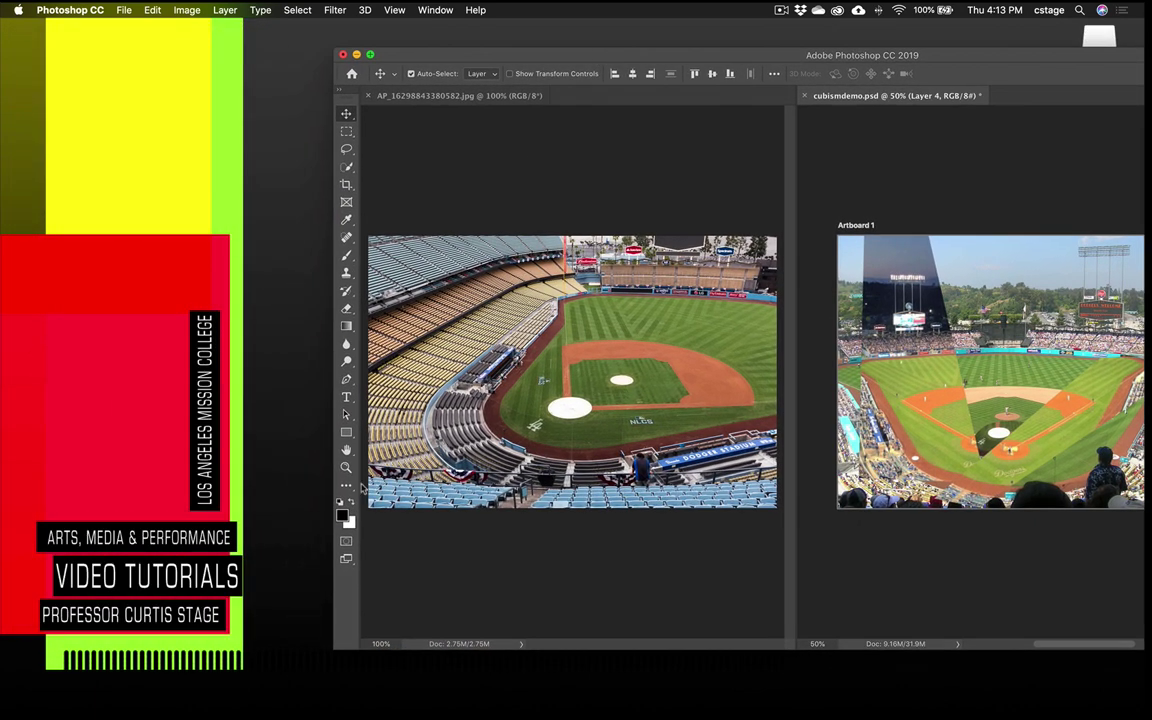